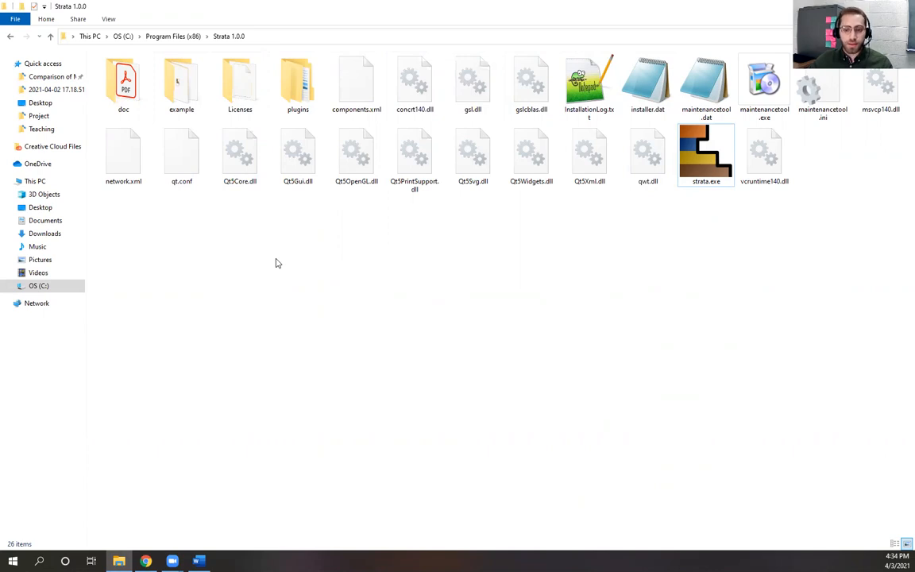
# Step: Open the doc folder to view manual.pdf, then return to the Strata 1.0.0 folder
pyautogui.click(115, 81)
pyautogui.doubleClick(125, 87)
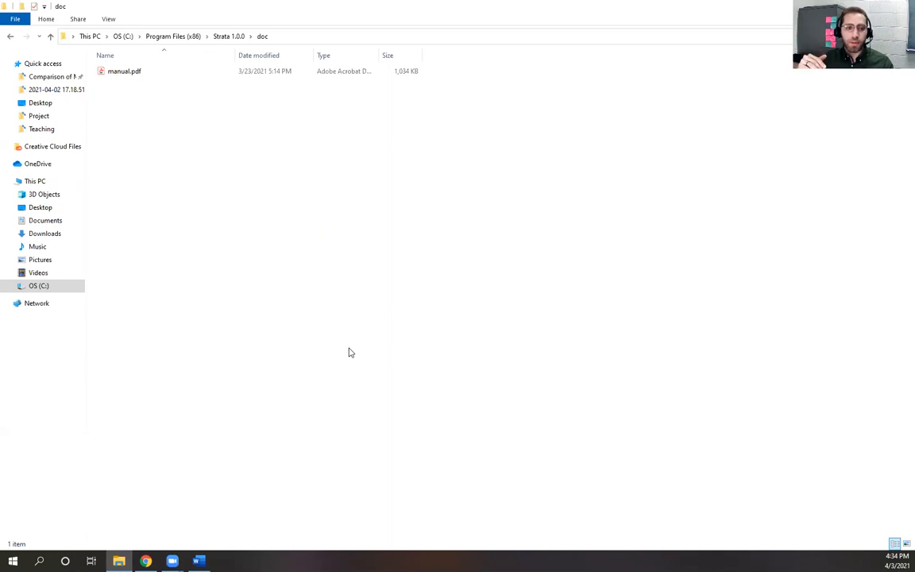
pyautogui.click(228, 36)
# Step: Launch strata.exe to open a new untitled Strata project
pyautogui.click(527, 287)
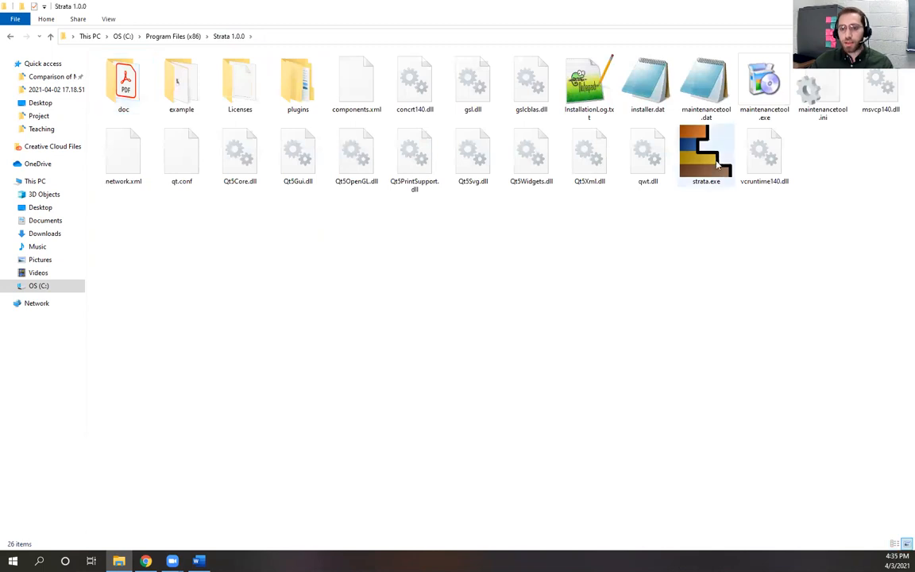
pyautogui.doubleClick(703, 153)
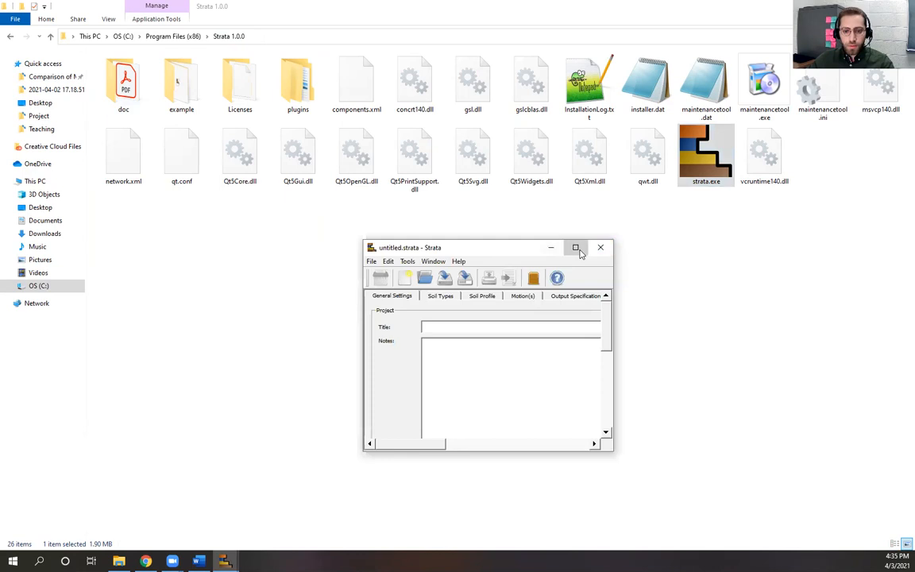
pyautogui.click(576, 247)
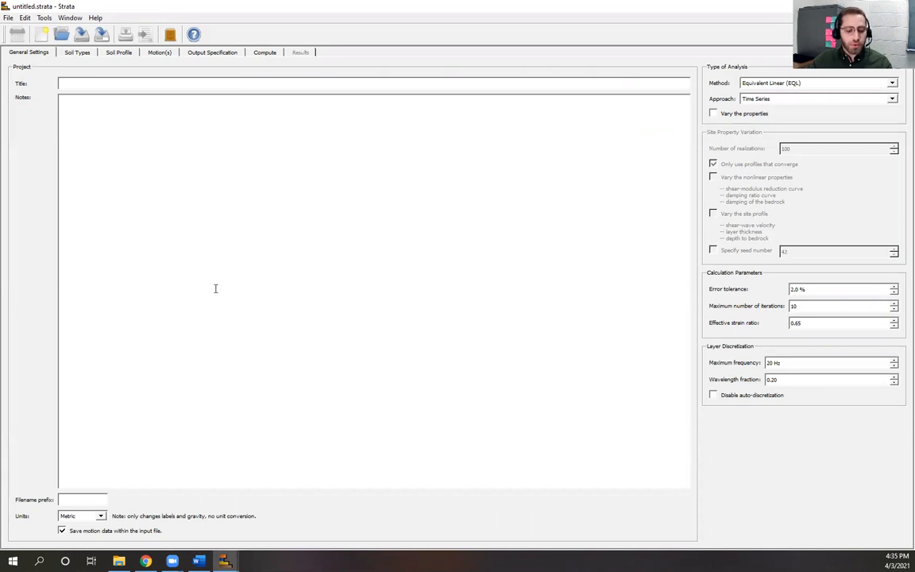
# Step: Bring up the Introduction to Strata slides in Chrome on the Installation slide, page 3
pyautogui.click(146, 561)
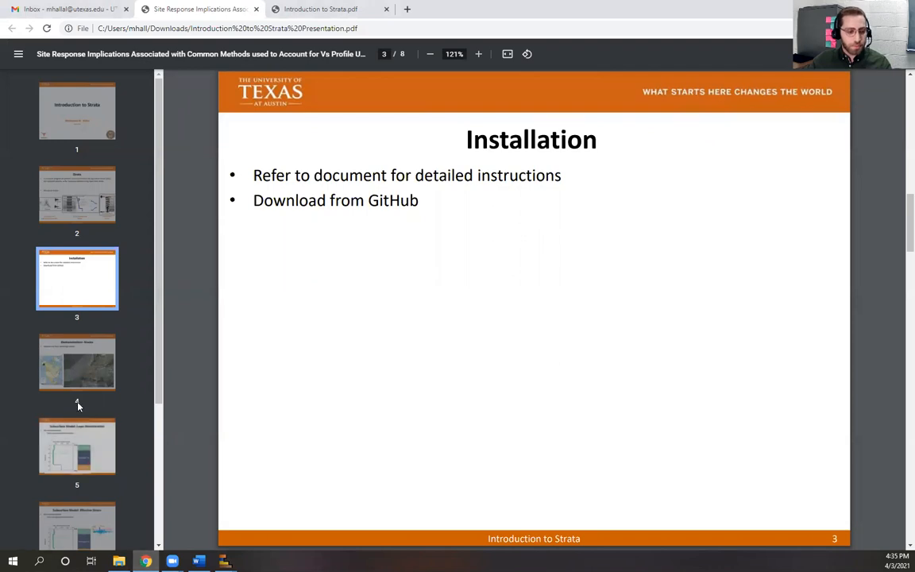
# Step: Advance the deck to page 5, Layer Discretization, then bring untitled.strata back to front
pyautogui.click(69, 356)
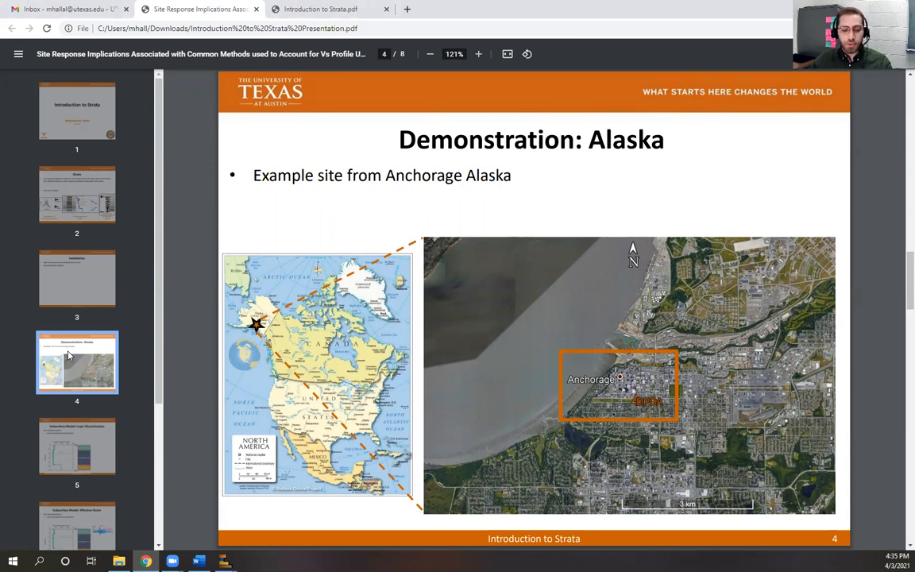
pyautogui.click(86, 443)
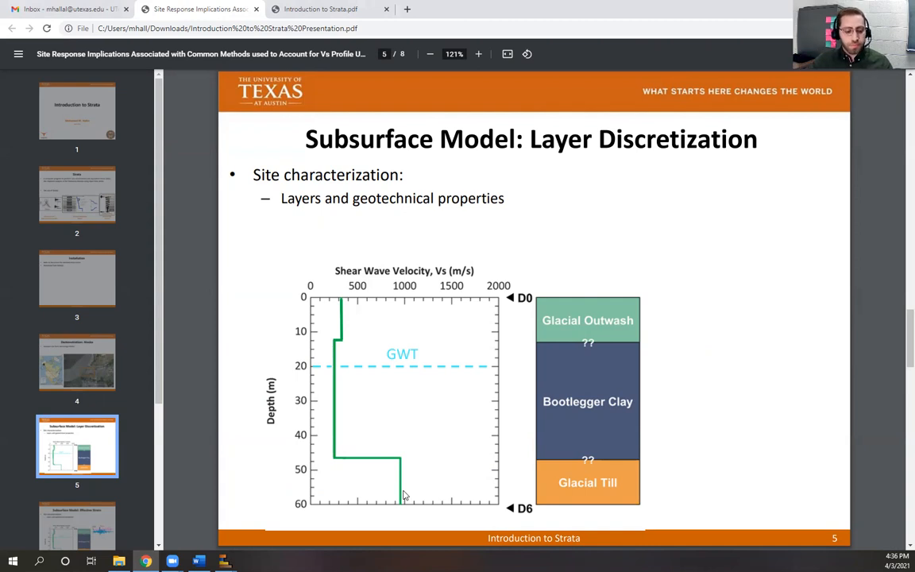
pyautogui.moveTo(224, 560)
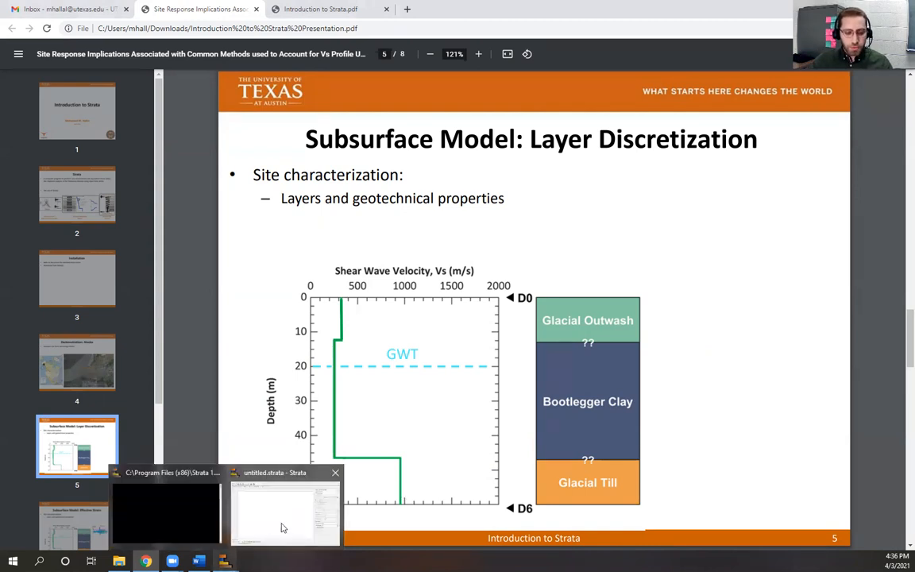
pyautogui.click(282, 527)
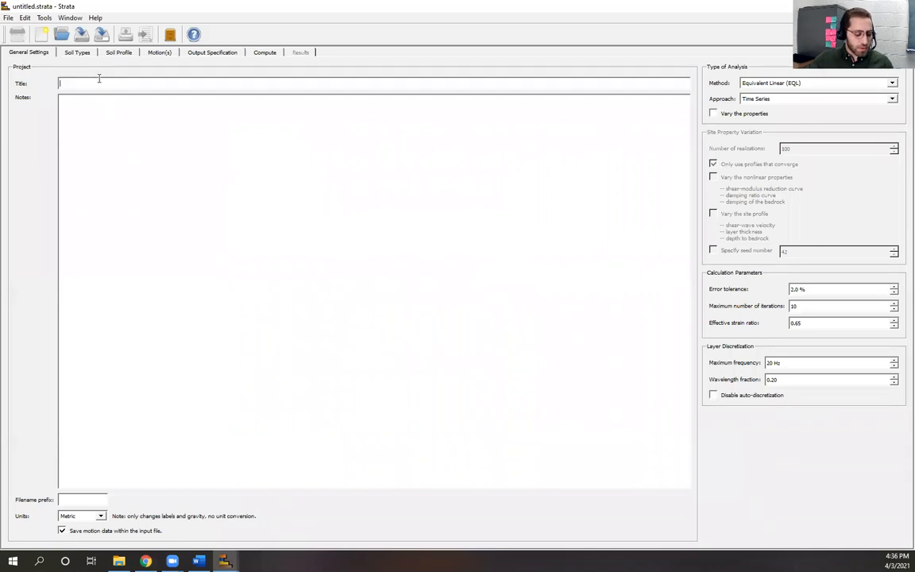
# Step: Enter 'Demo' as the project title and keep the units at Metric
pyautogui.write('Demo')
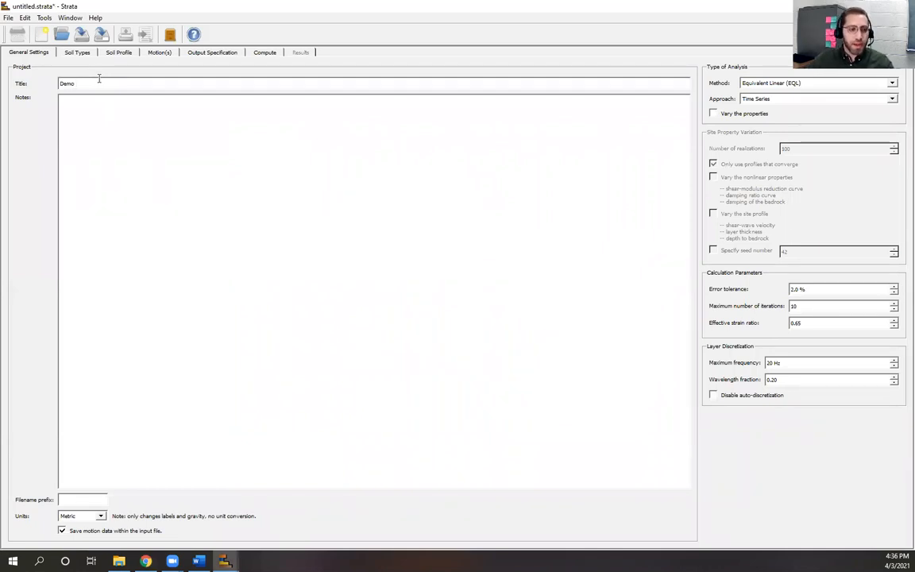
pyautogui.click(172, 253)
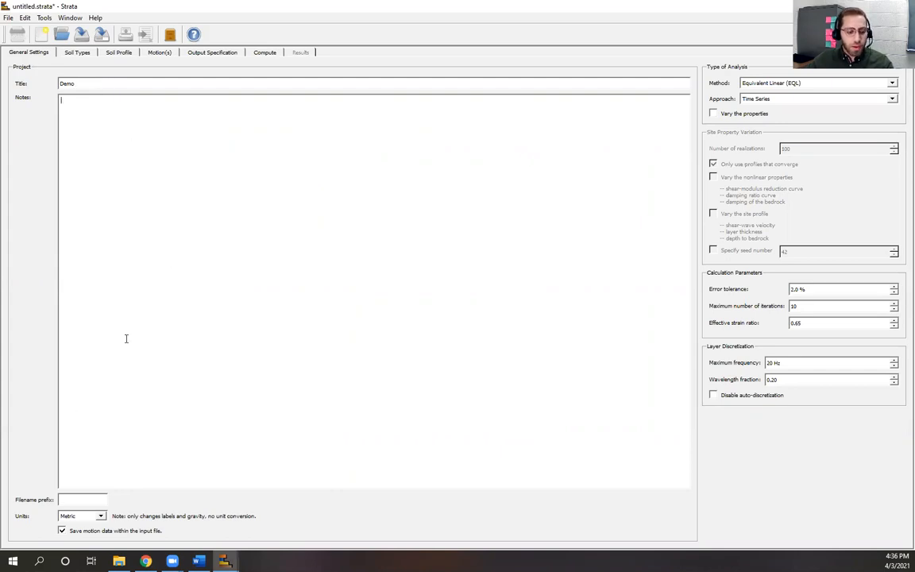
pyautogui.click(101, 517)
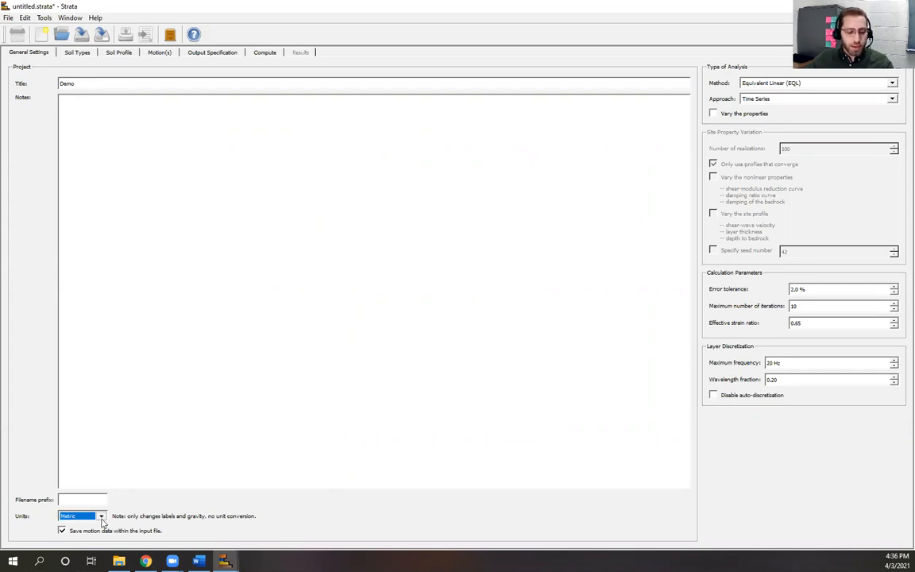
pyautogui.click(101, 517)
pyautogui.click(76, 524)
pyautogui.click(305, 340)
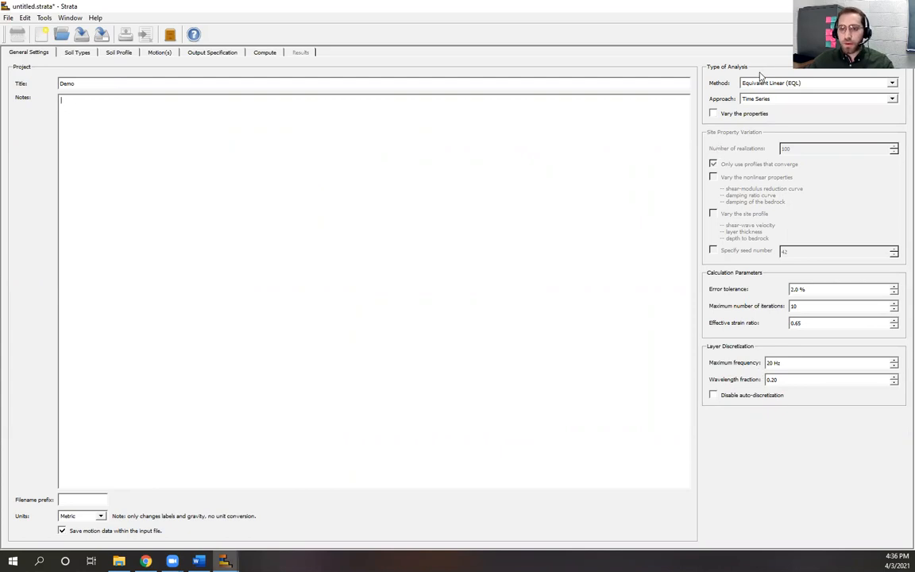
pyautogui.click(893, 83)
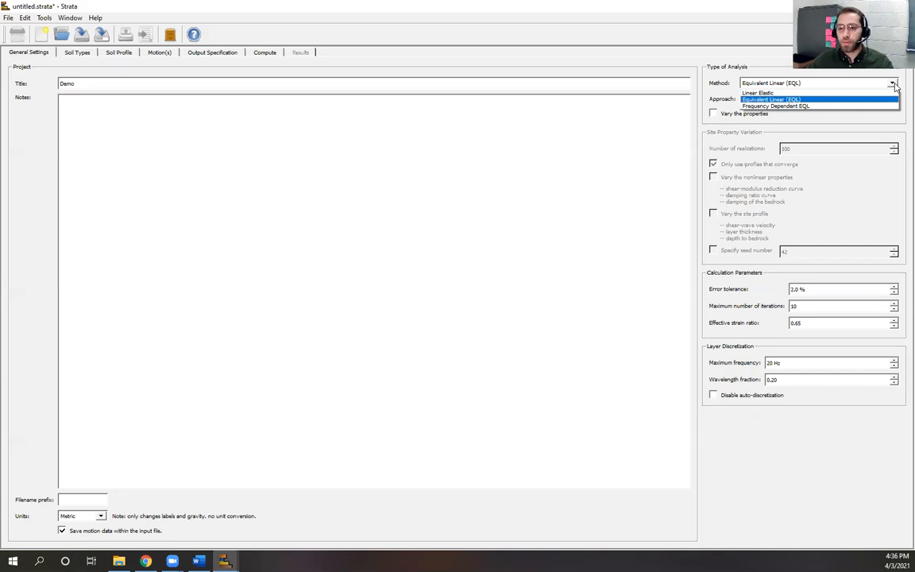
# Step: Use the Equivalent Linear (EQL) method with the Time Series approach, and tick Vary the properties
pyautogui.click(834, 102)
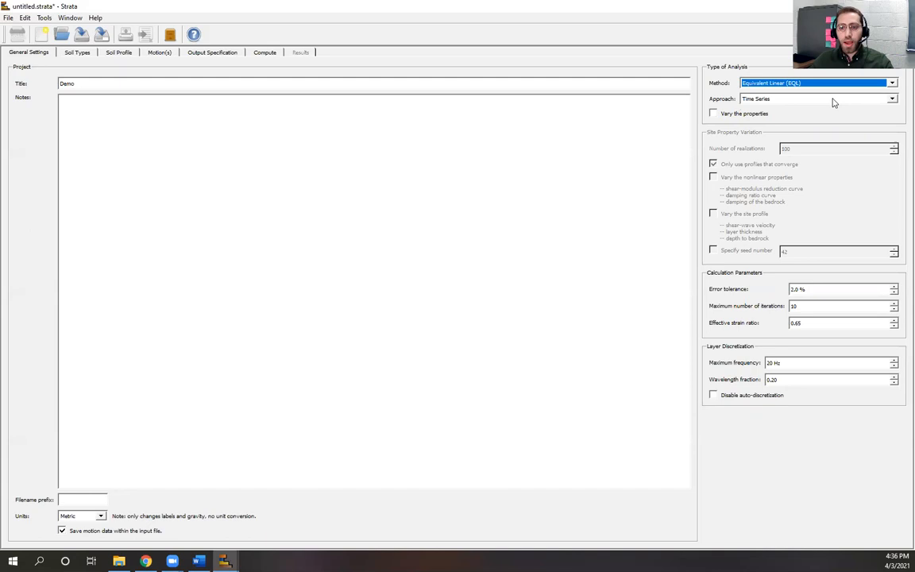
pyautogui.click(890, 99)
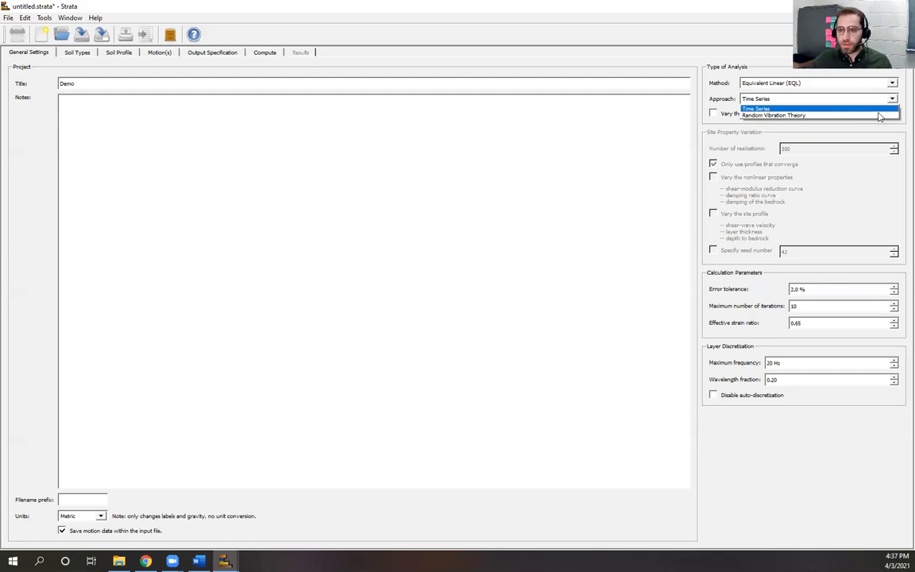
pyautogui.click(879, 108)
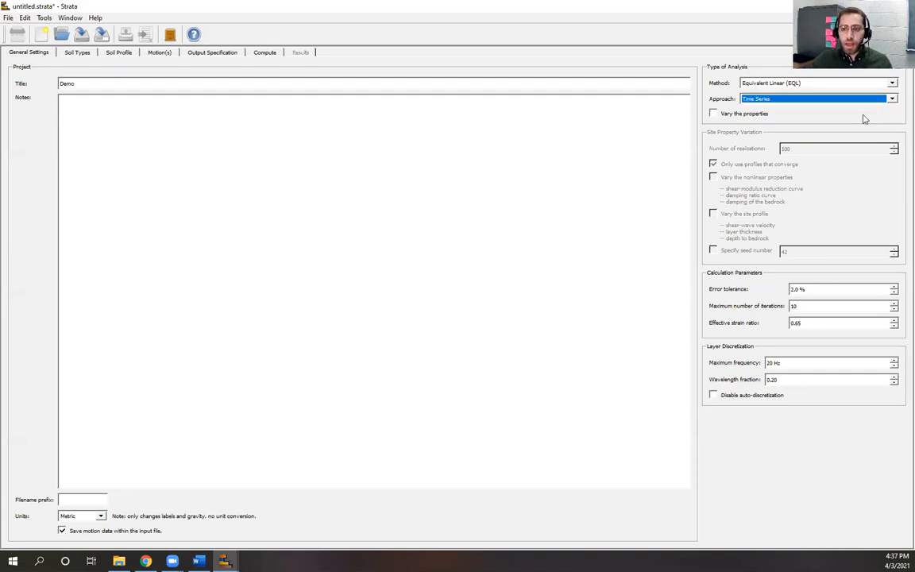
pyautogui.click(864, 115)
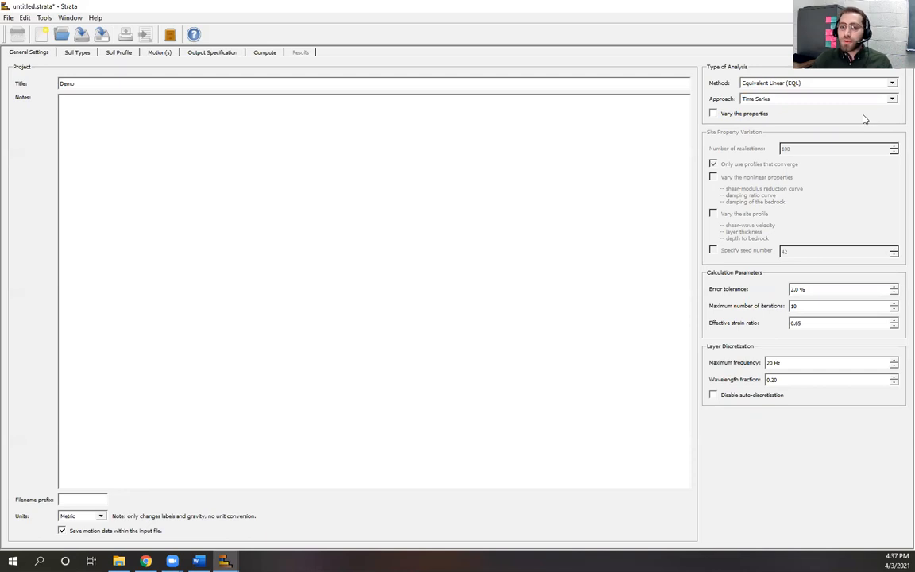
pyautogui.click(713, 113)
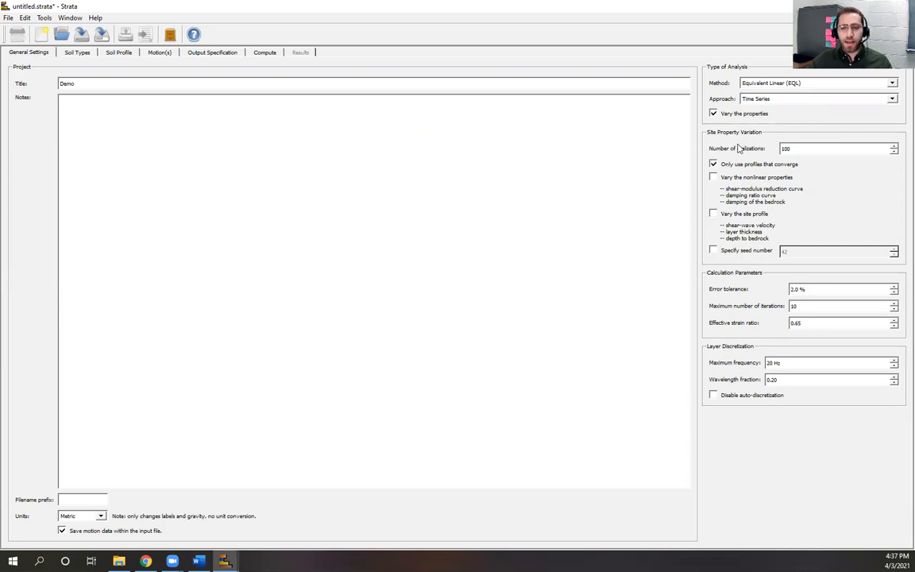
# Step: Untick Vary the properties, then show slide 6, Effective Strain, in Chrome
pyautogui.click(714, 115)
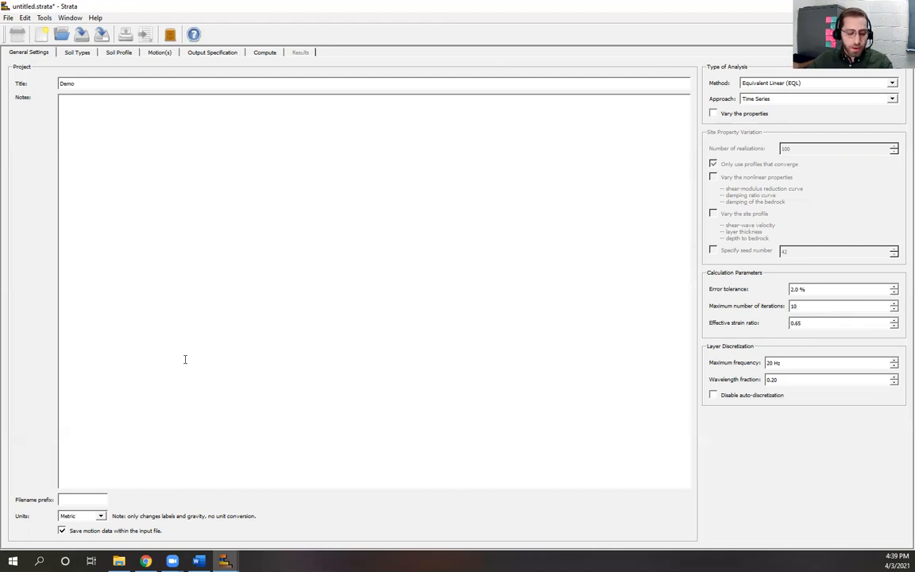
pyautogui.moveTo(145, 562)
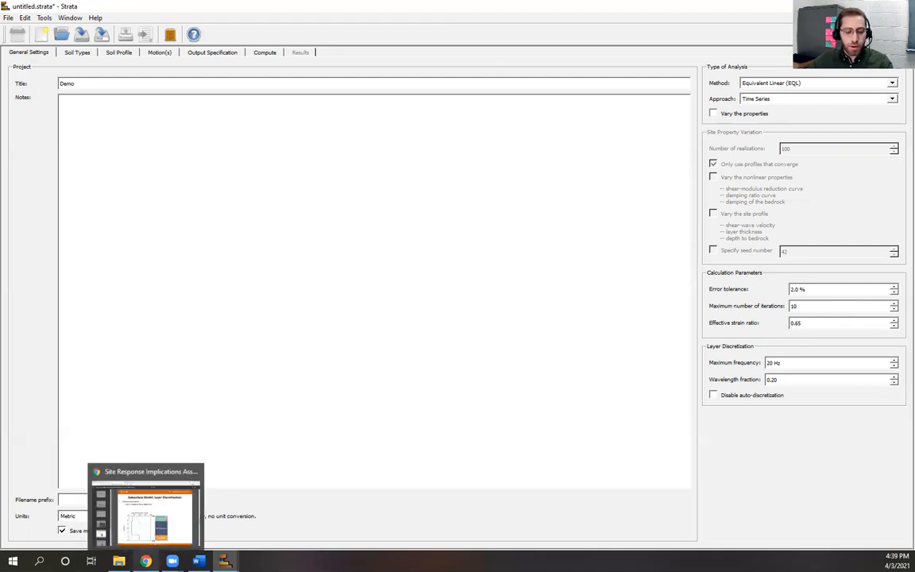
pyautogui.click(147, 509)
pyautogui.scroll(-1, 101, 443)
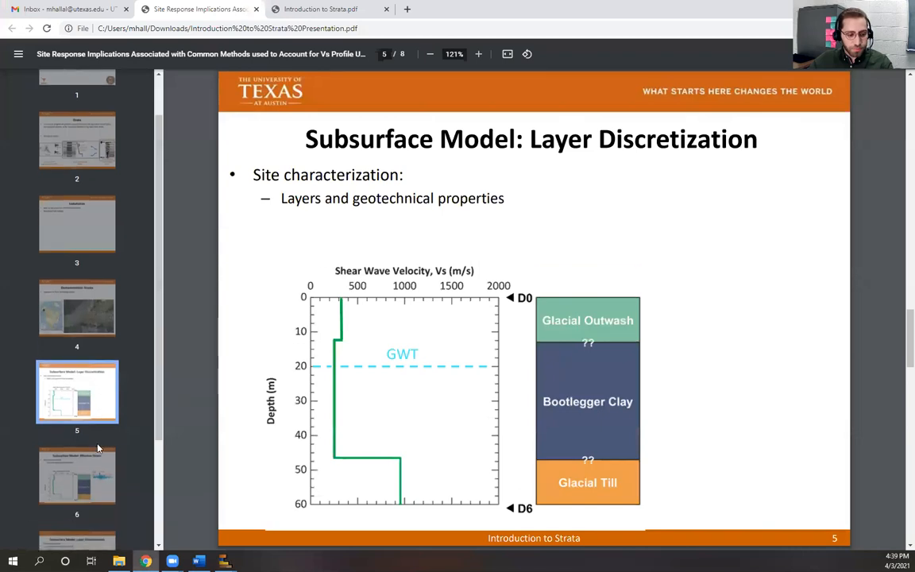
pyautogui.click(81, 482)
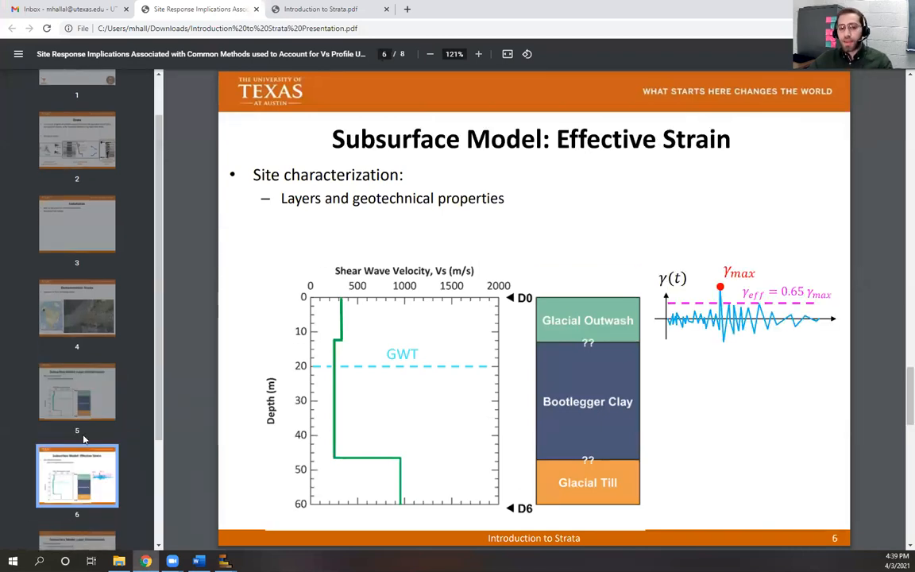
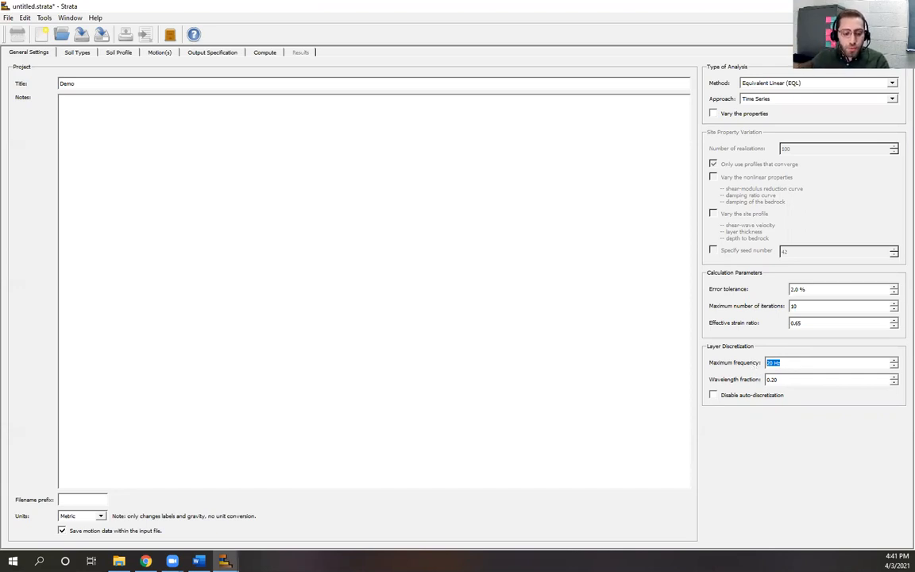
# Step: Bring up slide 7, 'Subsurface Model: Layer Discretization', in the presentation
pyautogui.click(146, 561)
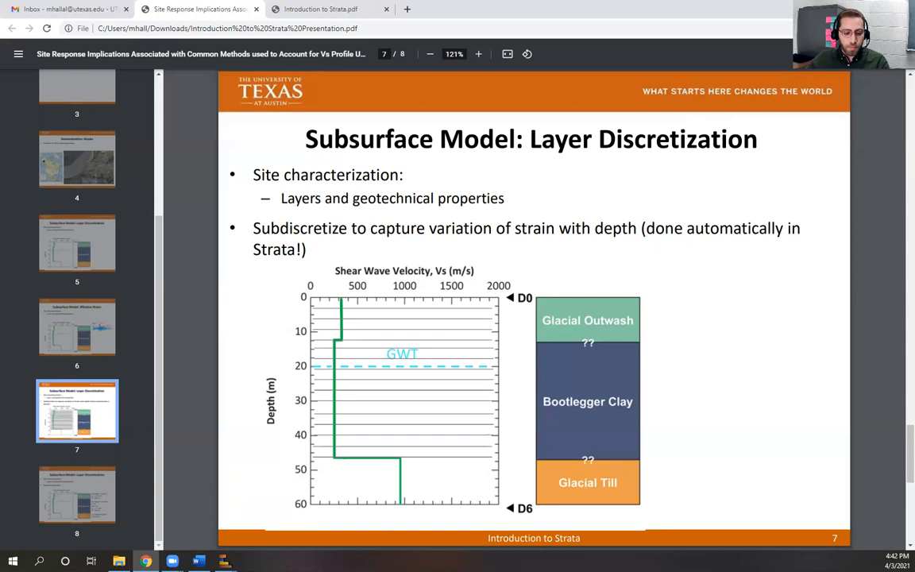
# Step: Return to Strata and open the Soil Types page
pyautogui.moveTo(225, 562)
pyautogui.click(291, 508)
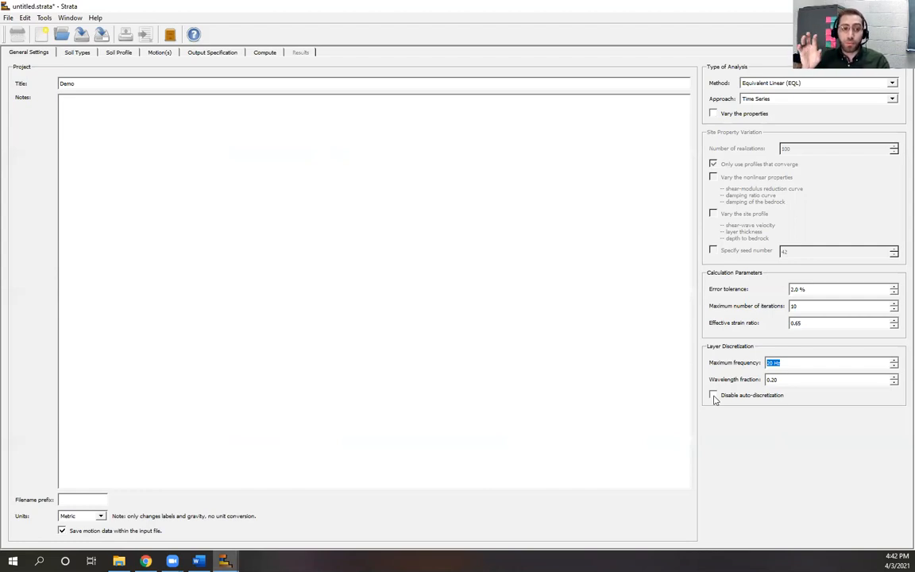
pyautogui.click(790, 467)
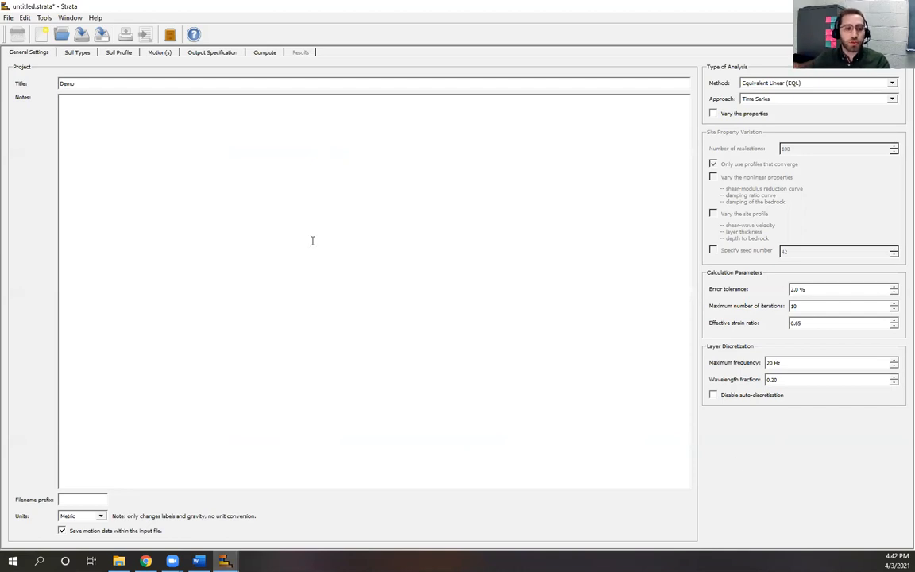
pyautogui.click(82, 54)
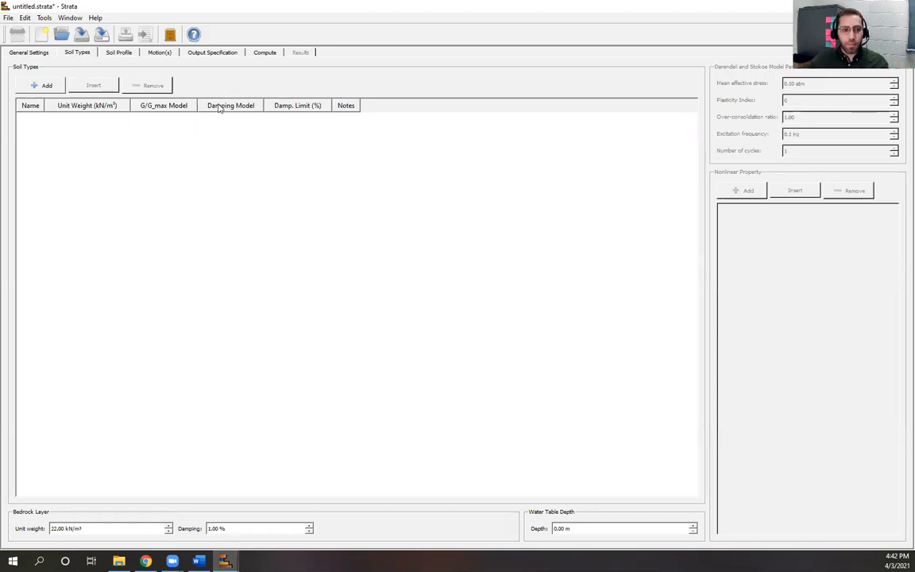
# Step: Set the bedrock layer's unit weight to 20 kN/m³ and damping to 0.5 %
pyautogui.click(127, 53)
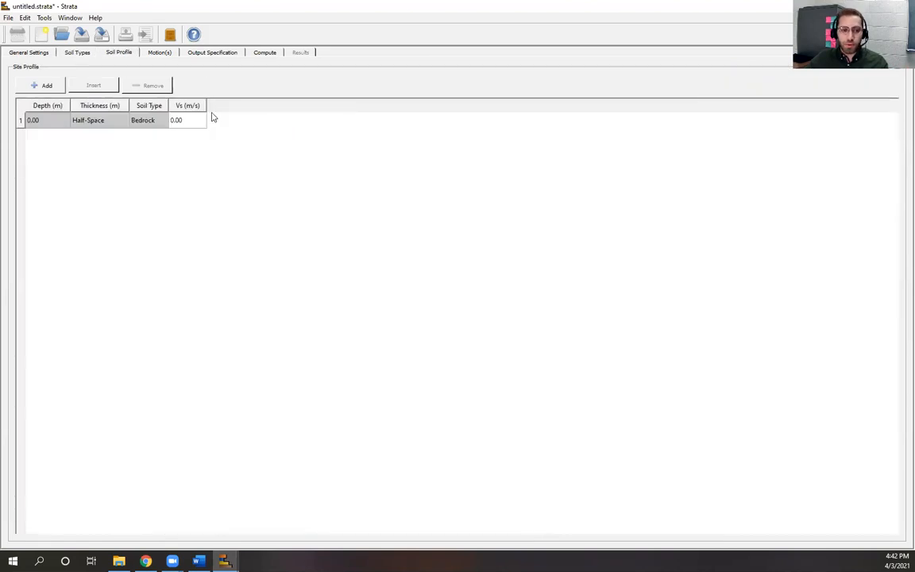
pyautogui.click(73, 54)
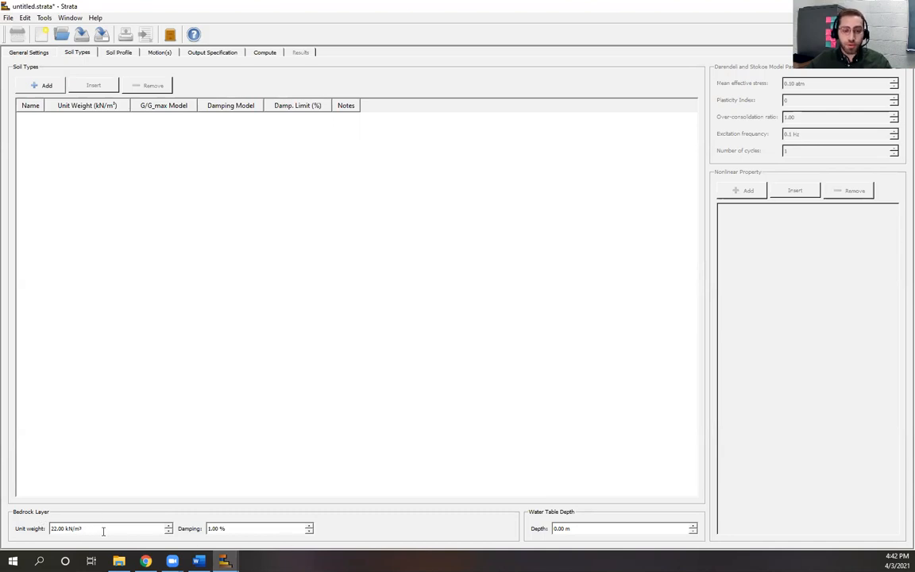
pyautogui.tripleClick(103, 530)
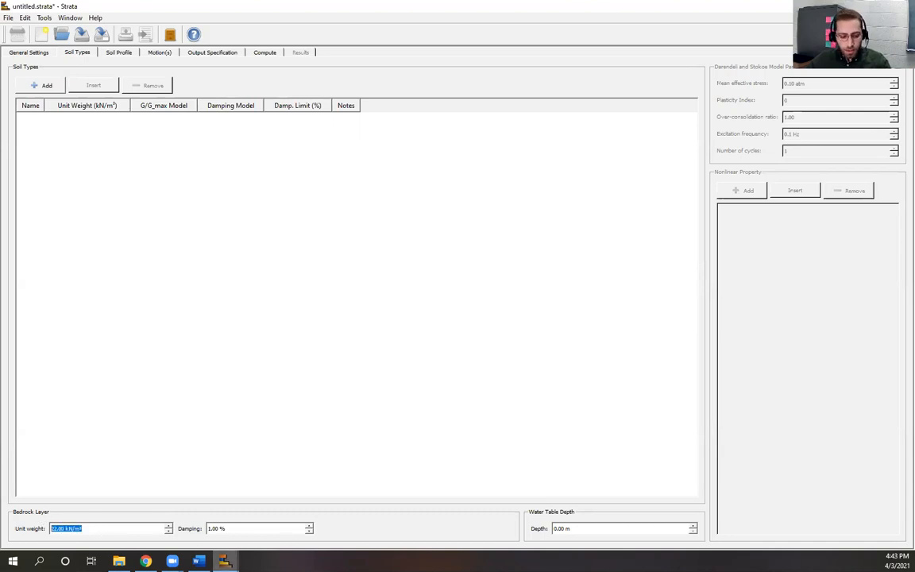
pyautogui.write('20')
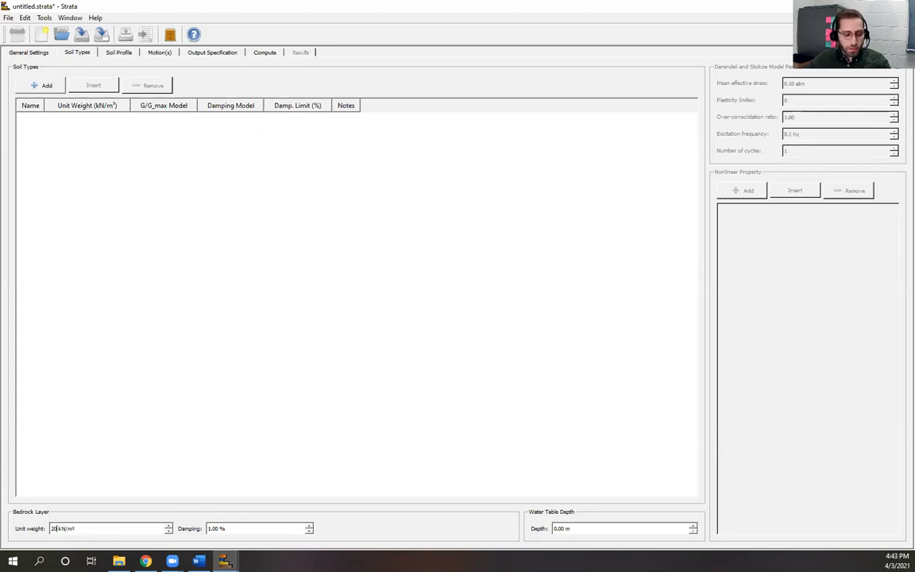
pyautogui.tripleClick(244, 530)
pyautogui.write('0.5')
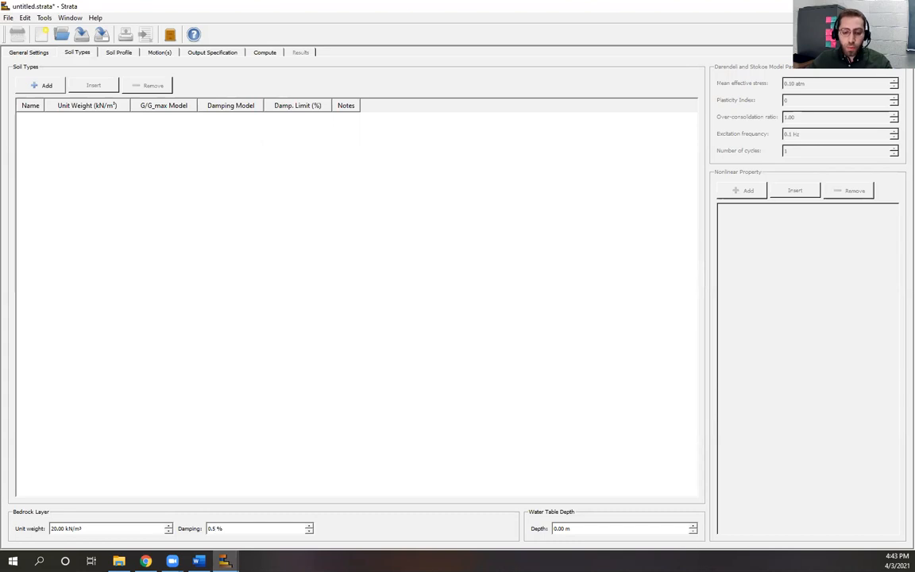
pyautogui.press('Tab')
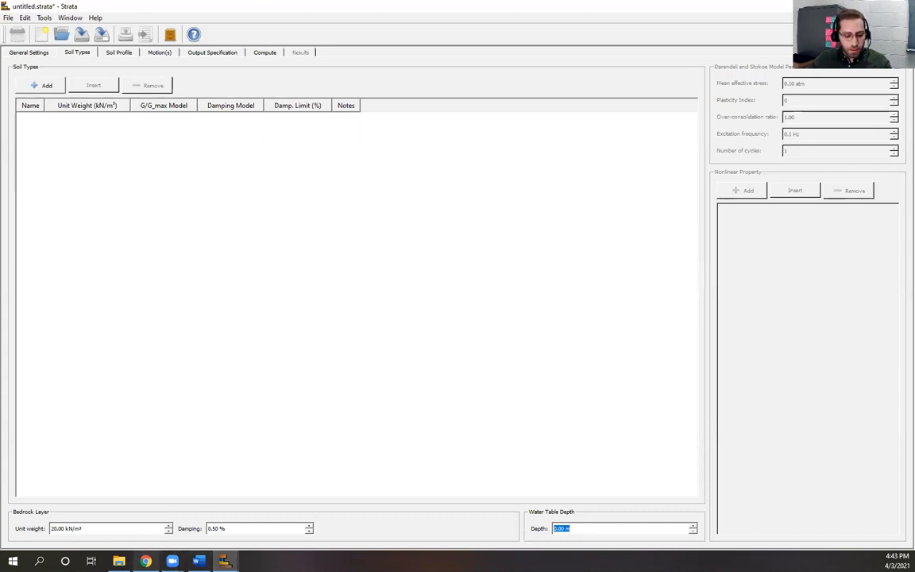
pyautogui.click(146, 561)
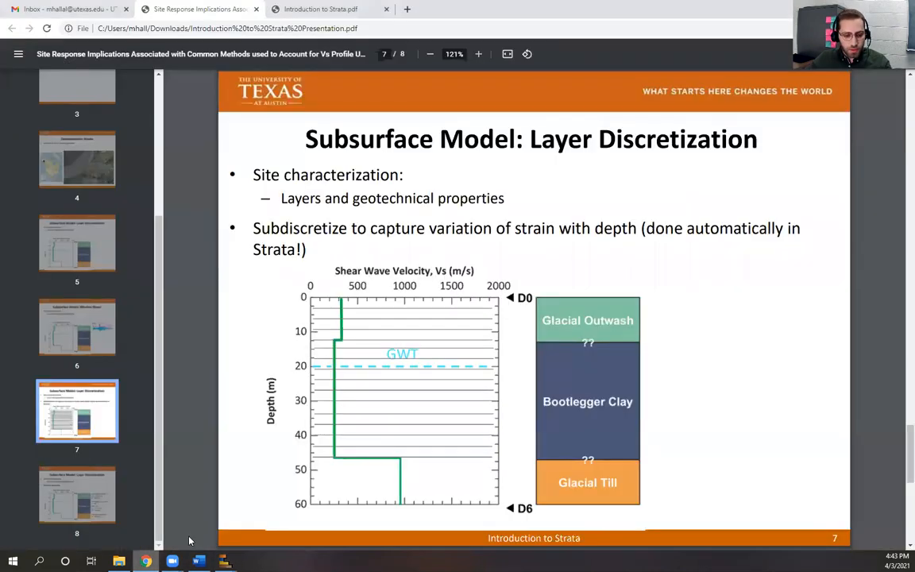
# Step: Check slide 8's layer properties and 20 m groundwater table, then return to Strata
pyautogui.click(67, 492)
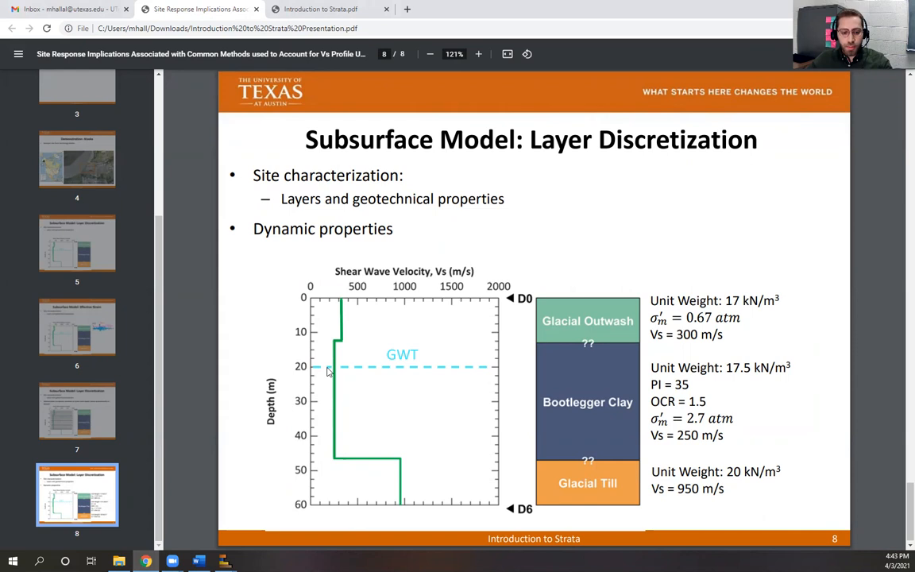
pyautogui.moveTo(225, 561)
pyautogui.click(272, 523)
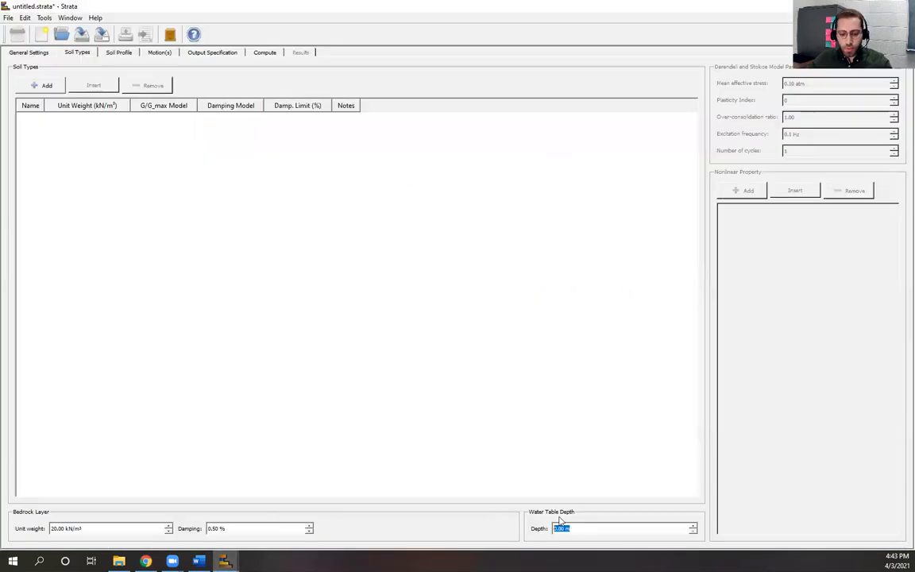
# Step: Enter 20 m as the water table depth, then recheck the layer properties slide
pyautogui.write('20')
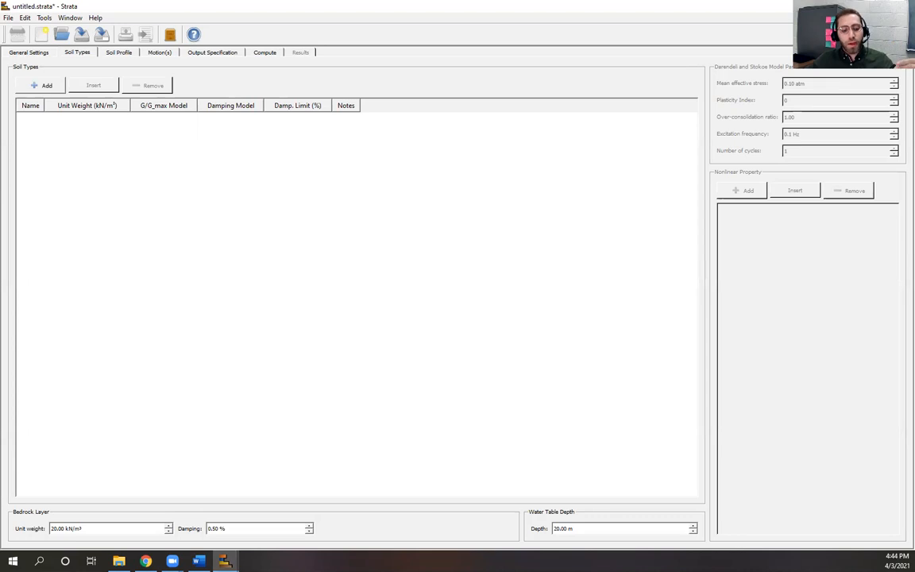
pyautogui.click(146, 561)
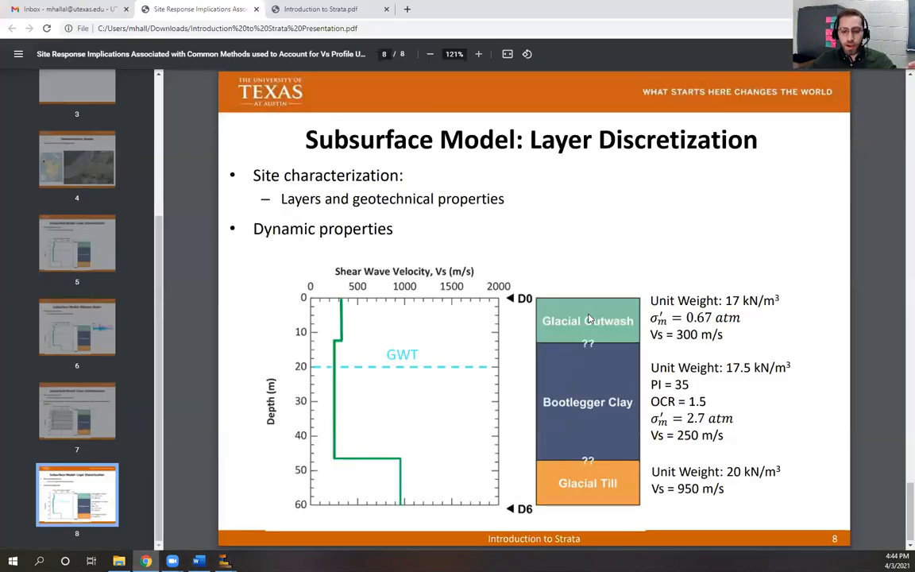
# Step: Add two soil types to the table and begin naming the first 'outwash'
pyautogui.moveTo(225, 561)
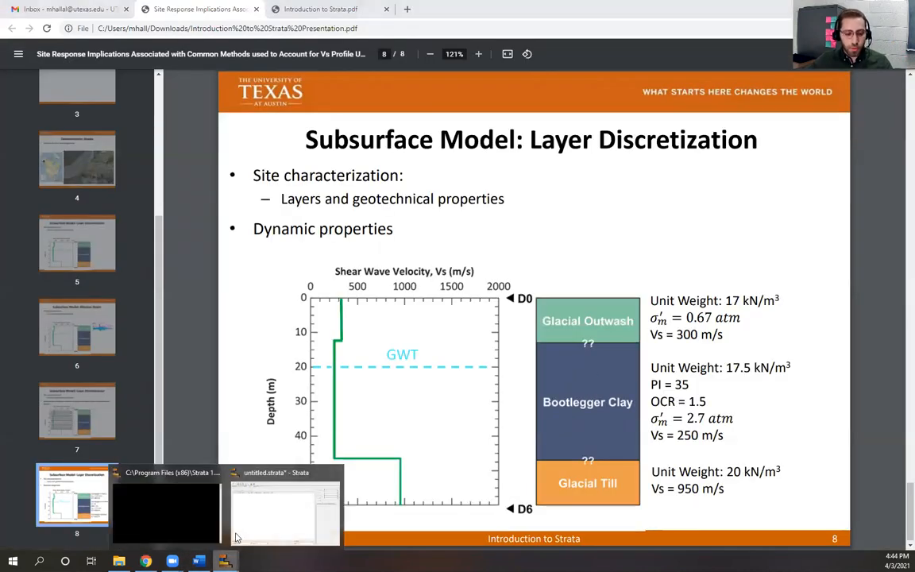
pyautogui.click(246, 533)
pyautogui.click(46, 87)
pyautogui.click(45, 87)
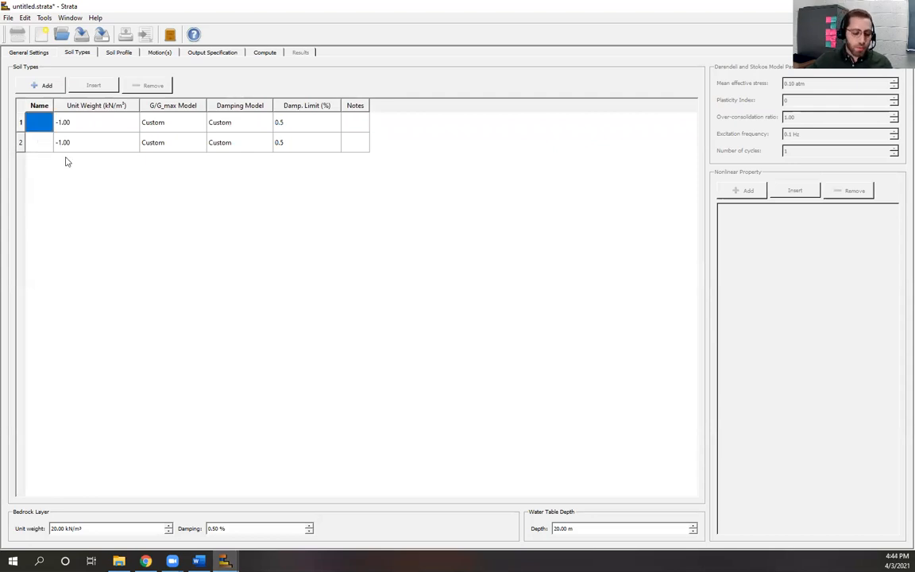
pyautogui.hotkey('alt', 'Tab')
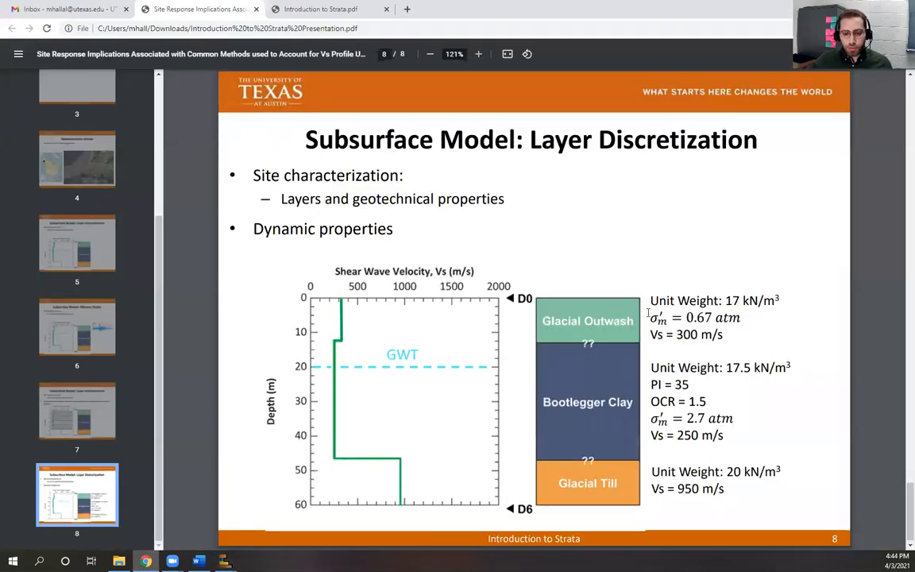
pyautogui.hotkey('alt', 'Tab')
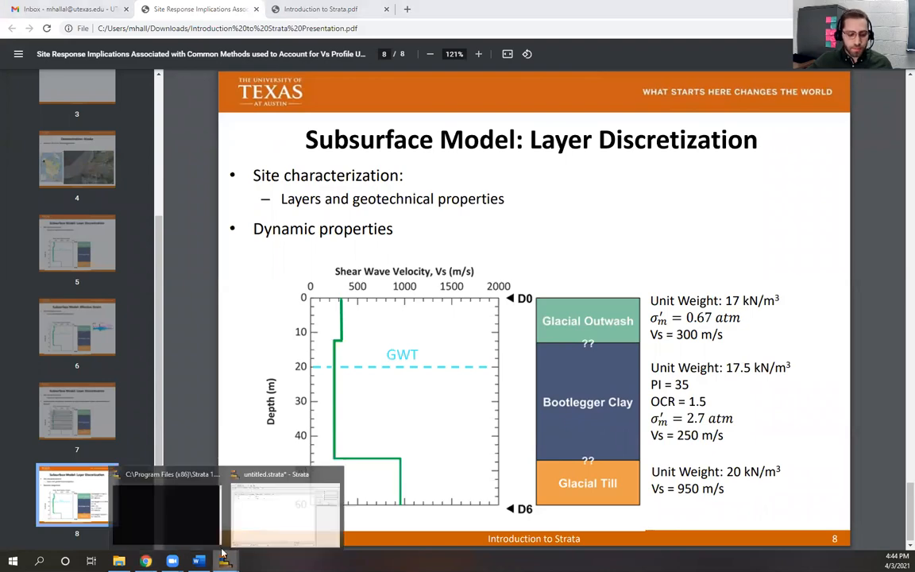
pyautogui.write('ou')
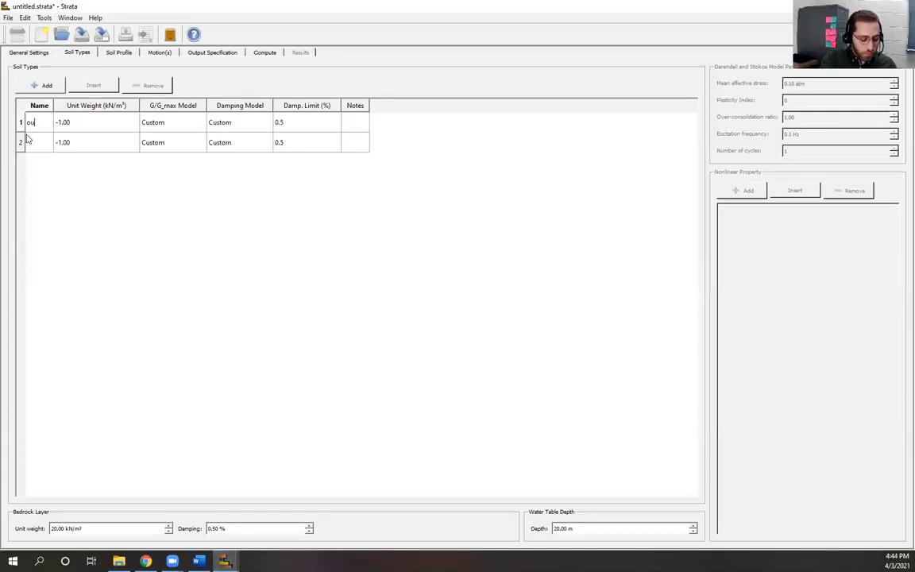
pyautogui.write('twash')
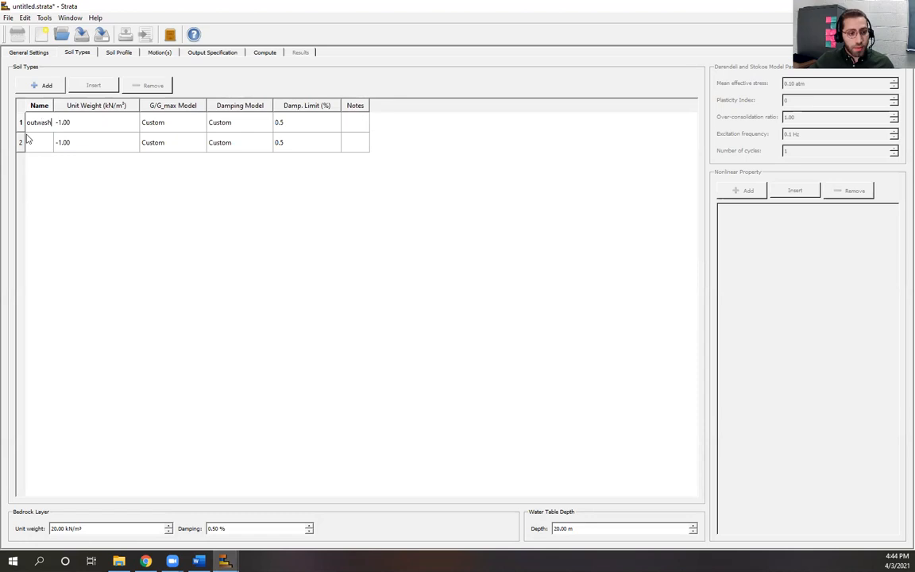
# Step: Name the second soil 'clay' and give outwash 17 and clay 17.5 kN/m³ unit weights
pyautogui.click(38, 143)
pyautogui.write('cla')
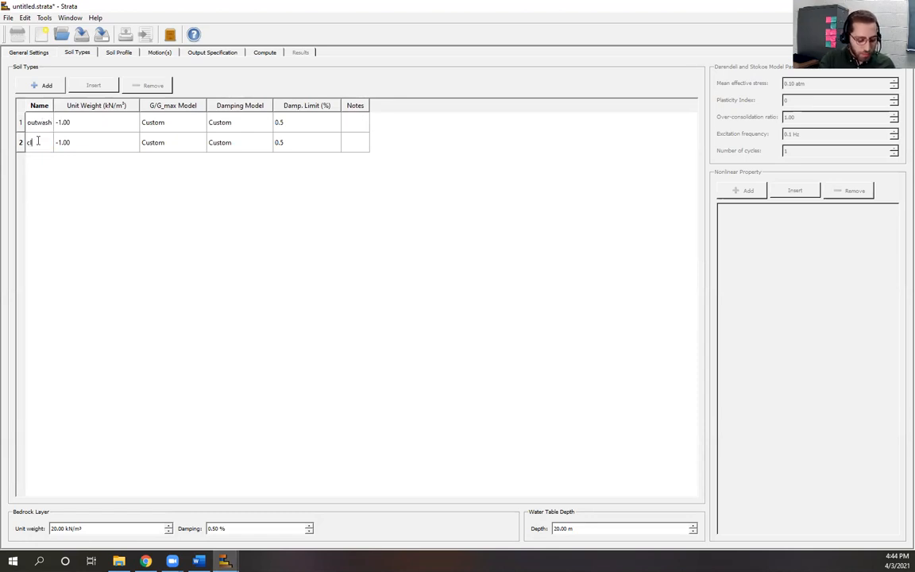
pyautogui.write('y')
pyautogui.click(88, 122)
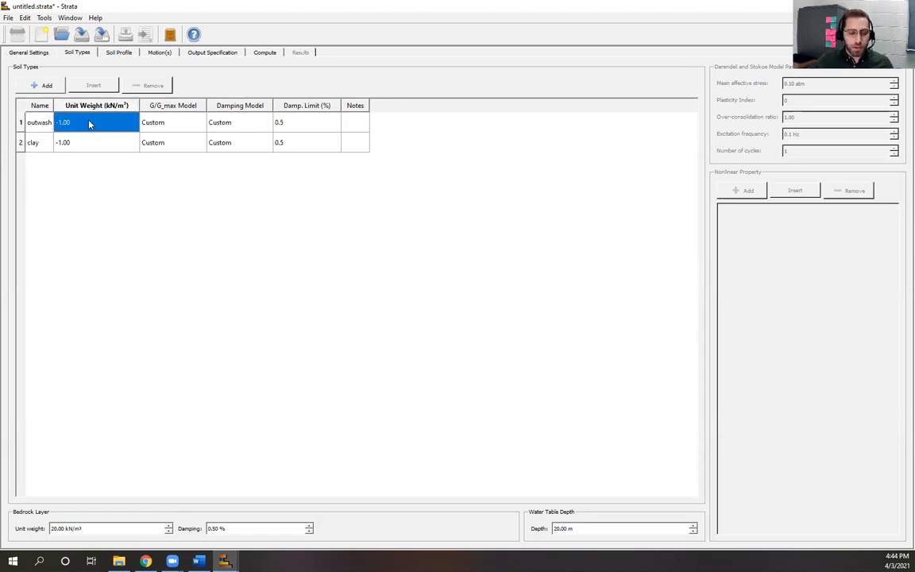
pyautogui.write('17')
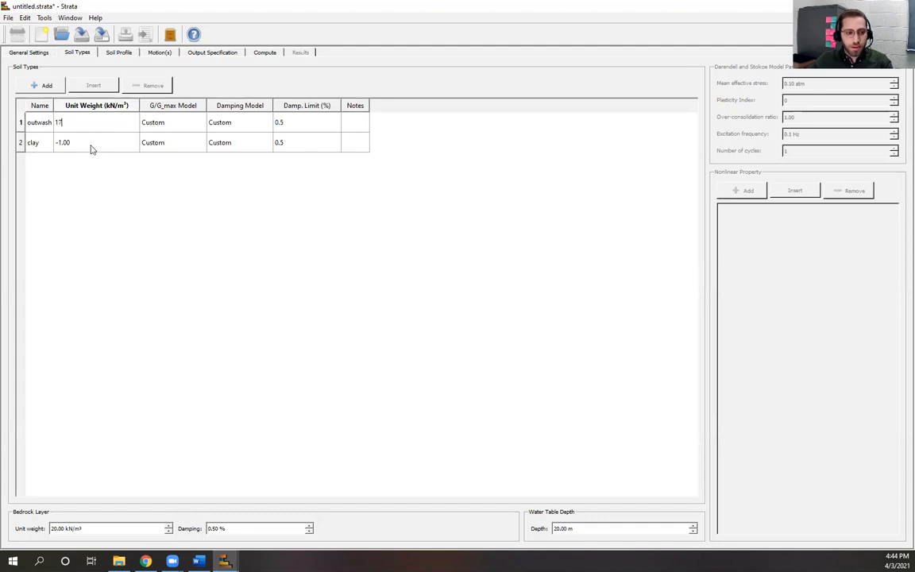
pyautogui.click(90, 144)
pyautogui.write('17.5')
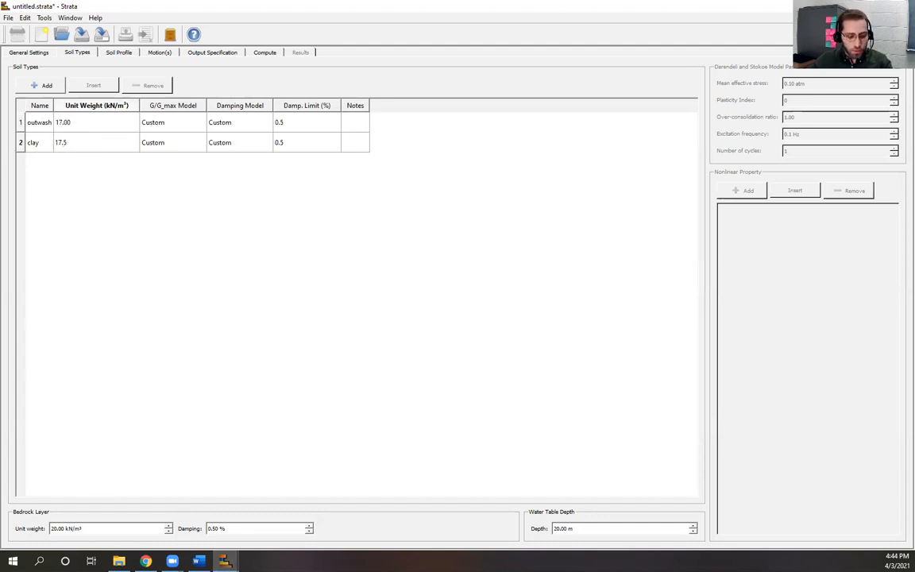
# Step: Compare against the slide's values, then return to Strata's soil table
pyautogui.click(145, 561)
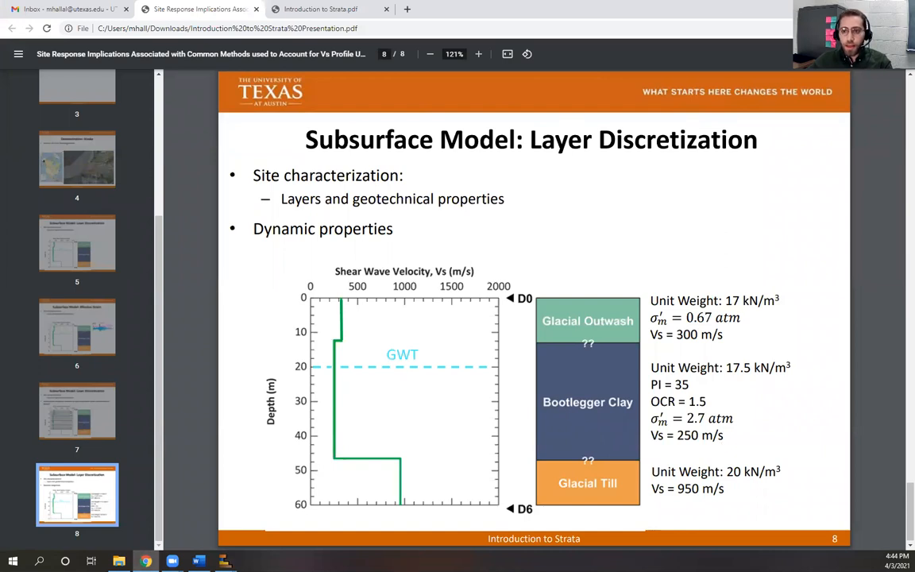
pyautogui.hotkey('alt', 'Tab')
pyautogui.click(254, 330)
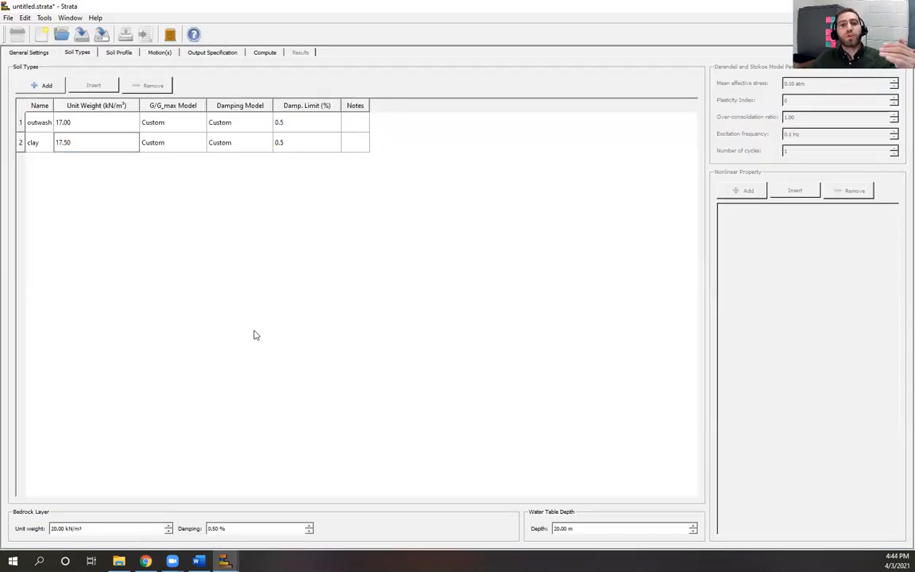
pyautogui.click(177, 126)
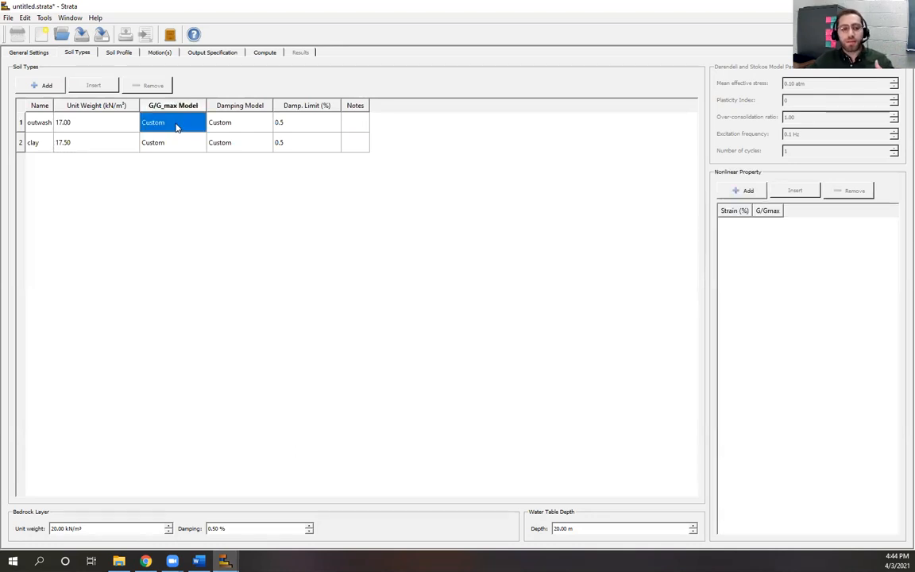
# Step: Widen the G/G_max Model column and browse outwash's model options, leaving Custom selected
pyautogui.click(183, 125)
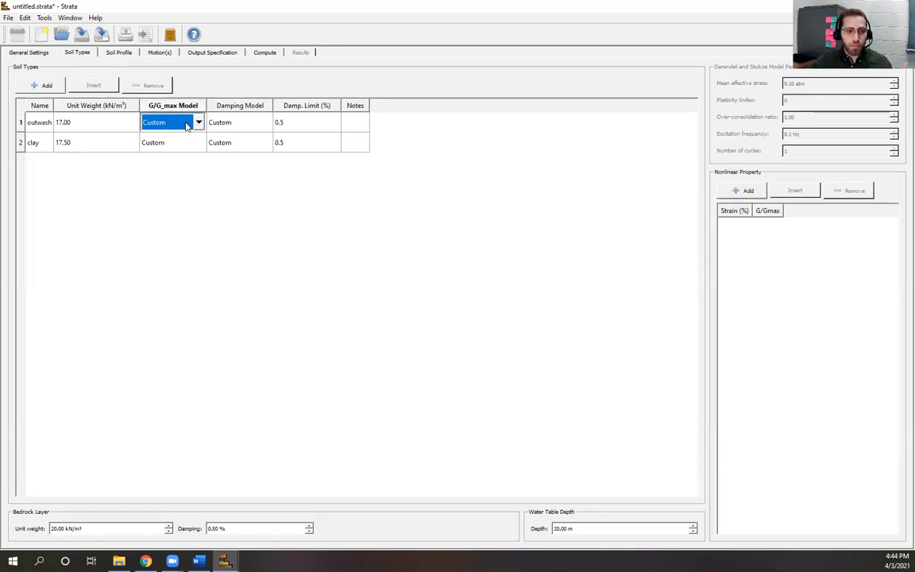
pyautogui.click(200, 123)
pyautogui.scroll(-3, 190, 171)
pyautogui.moveTo(201, 212); pyautogui.dragTo(205, 153)
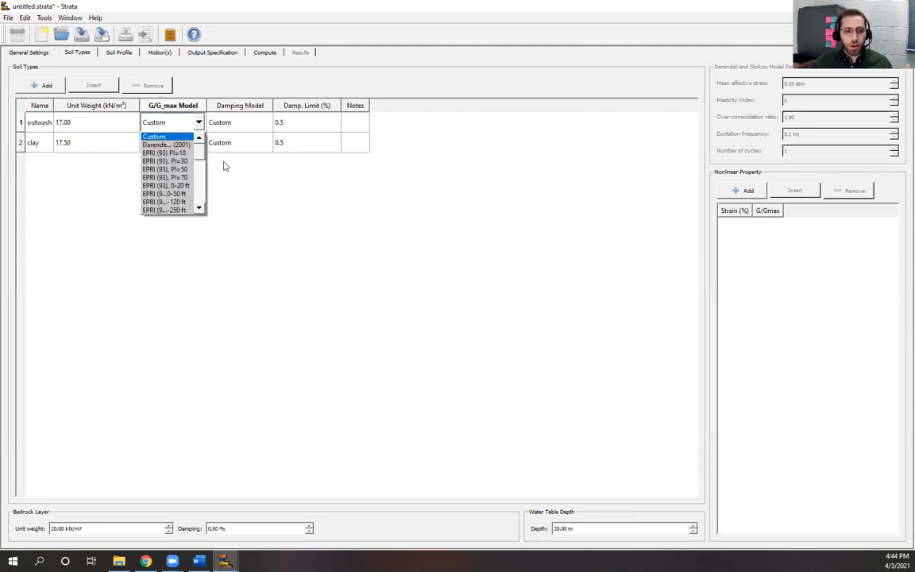
pyautogui.click(225, 165)
pyautogui.moveTo(211, 105); pyautogui.dragTo(292, 105)
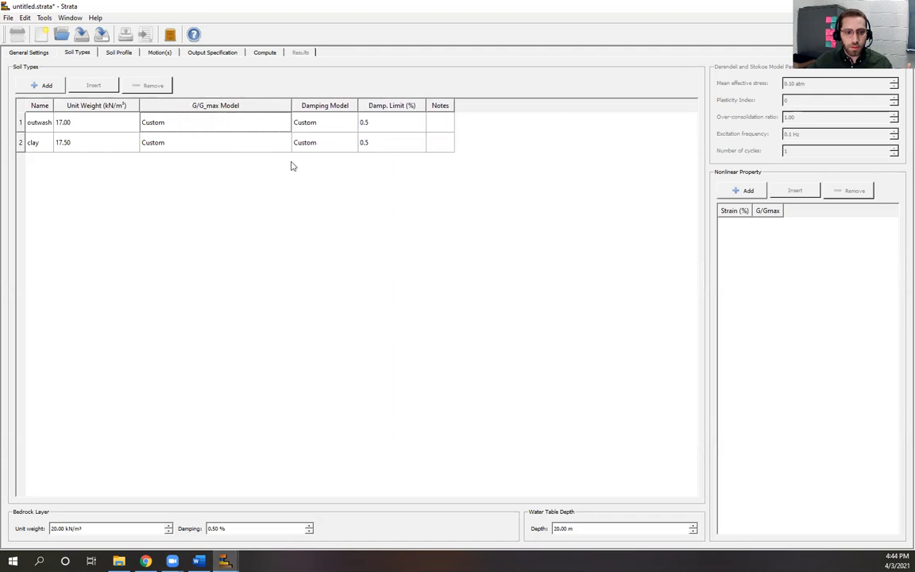
pyautogui.click(284, 123)
pyautogui.click(284, 123)
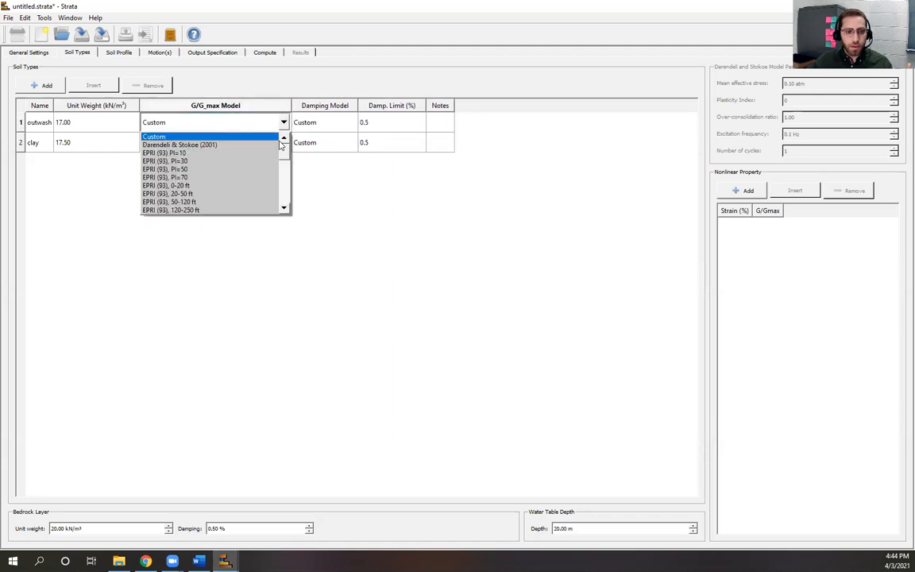
pyautogui.click(167, 138)
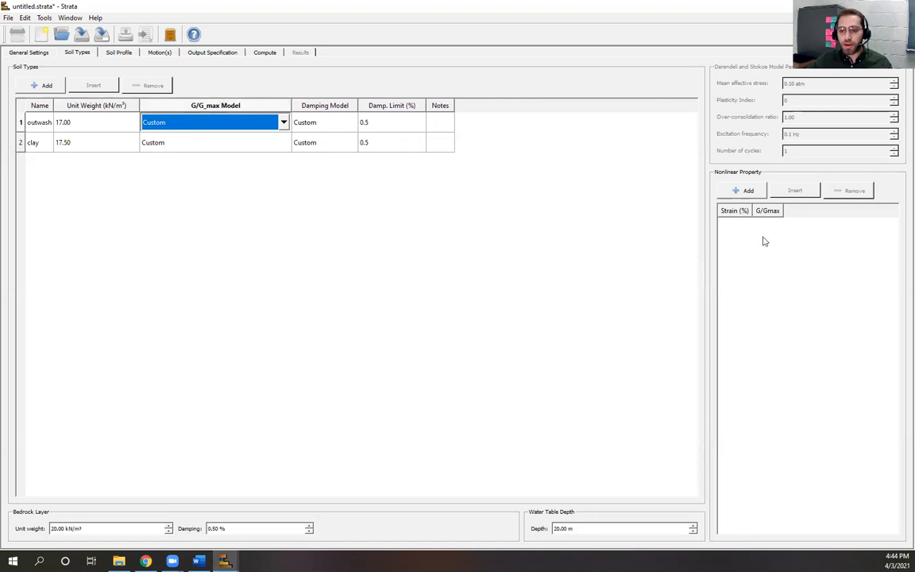
pyautogui.click(788, 245)
pyautogui.rightClick(788, 245)
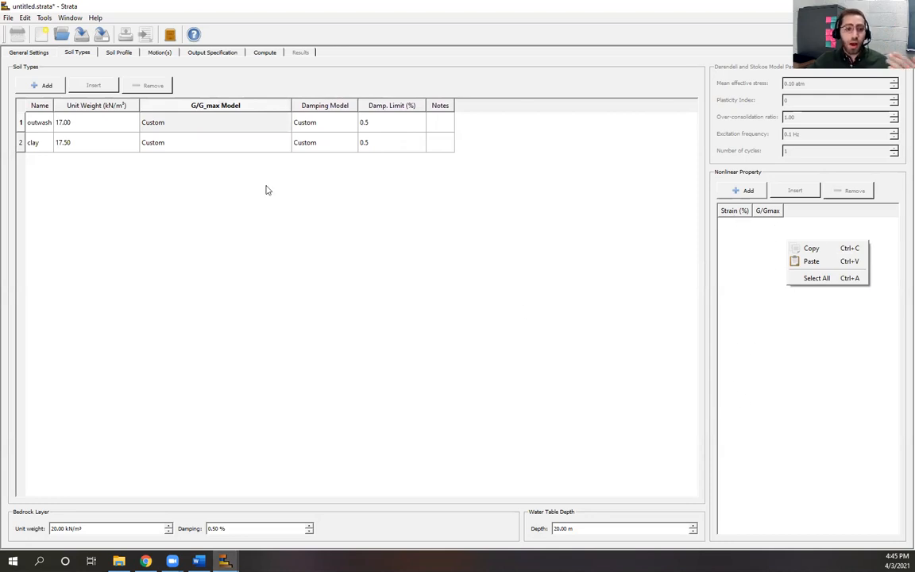
pyautogui.click(483, 220)
# Step: Set the outwash soil's G/G_max model to EPRI (93) PI=10
pyautogui.click(285, 123)
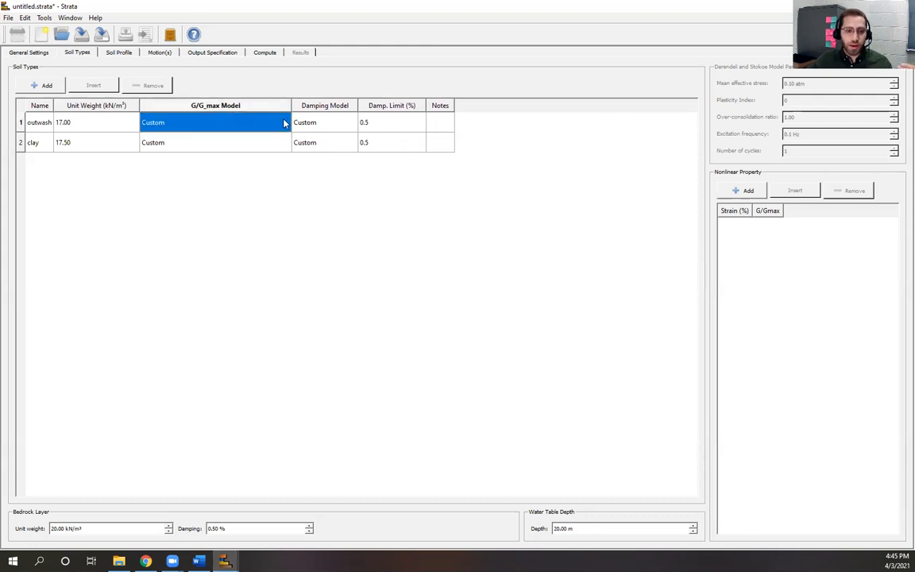
pyautogui.click(286, 124)
pyautogui.click(284, 123)
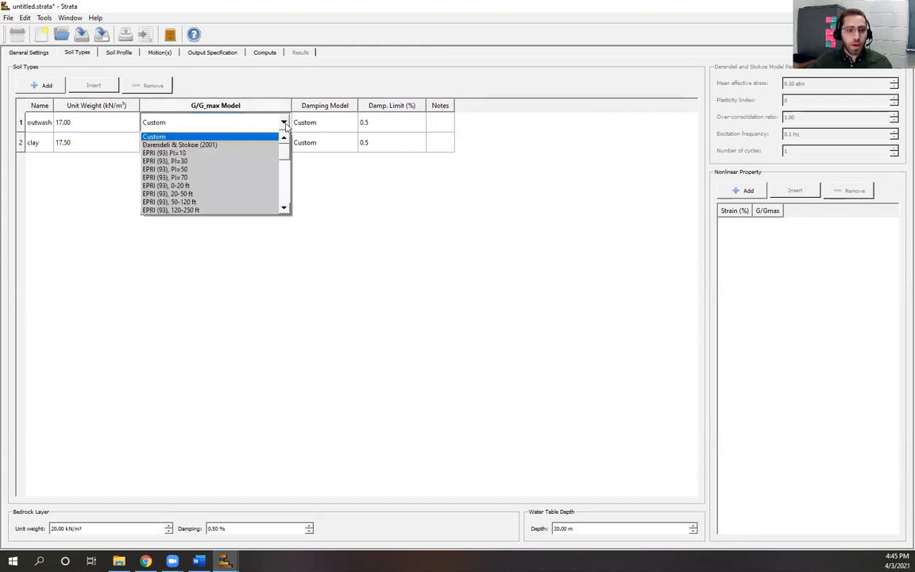
pyautogui.click(236, 155)
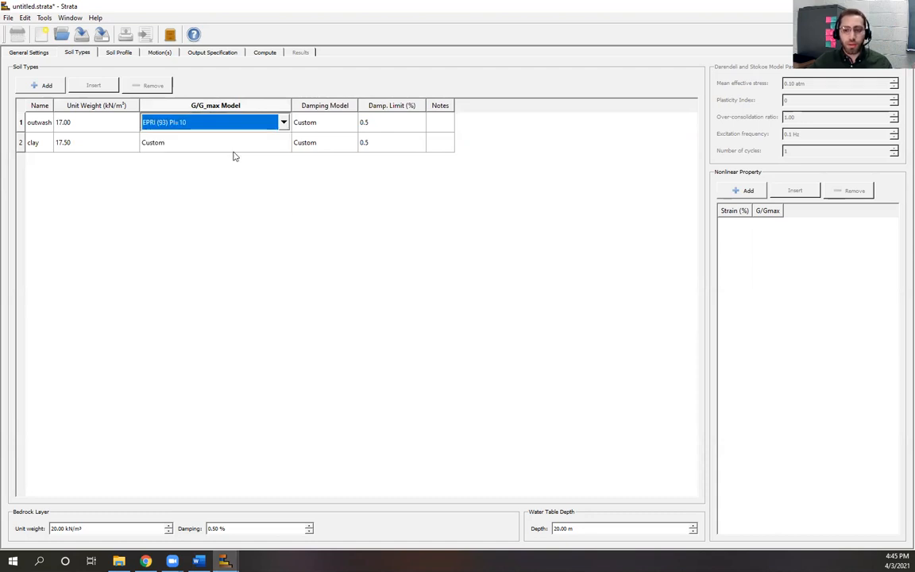
pyautogui.click(310, 229)
# Step: Change the outwash G/G_max model to Darendeli & Stokoe (2001)
pyautogui.click(236, 123)
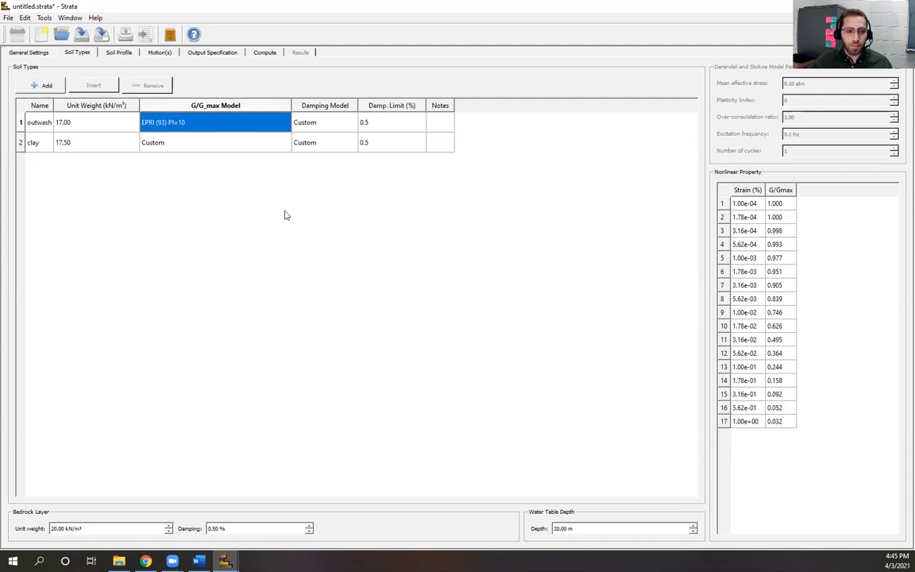
pyautogui.doubleClick(280, 123)
pyautogui.click(284, 123)
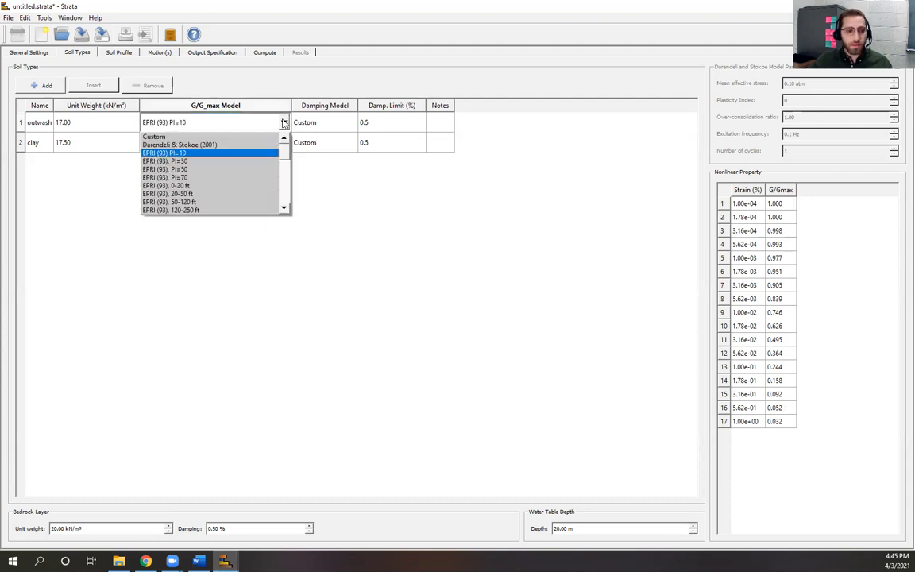
pyautogui.click(243, 146)
# Step: Confirm Darendeli & Stokoe (2001) for outwash and review its G/Gmax curve and parameters
pyautogui.click(260, 251)
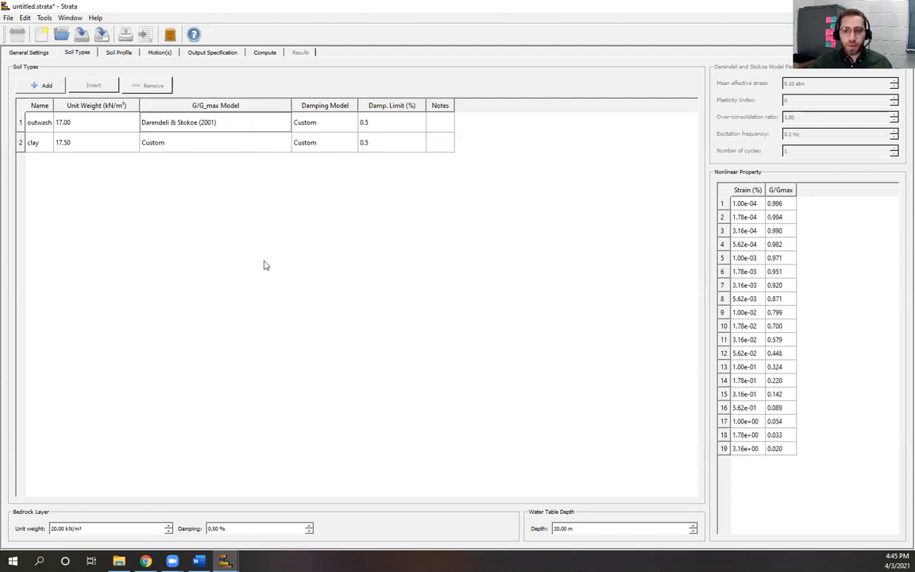
pyautogui.click(241, 131)
pyautogui.doubleClick(240, 131)
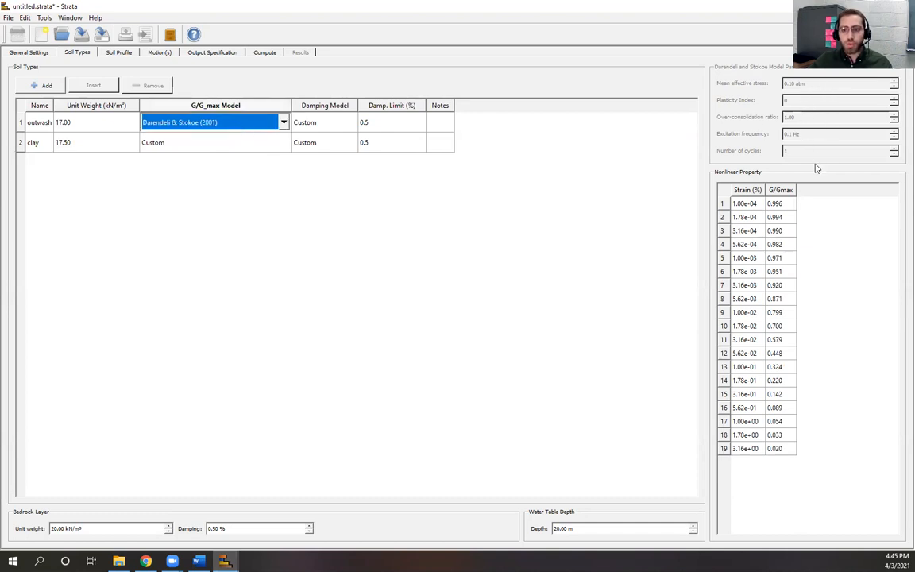
pyautogui.click(215, 142)
pyautogui.click(309, 125)
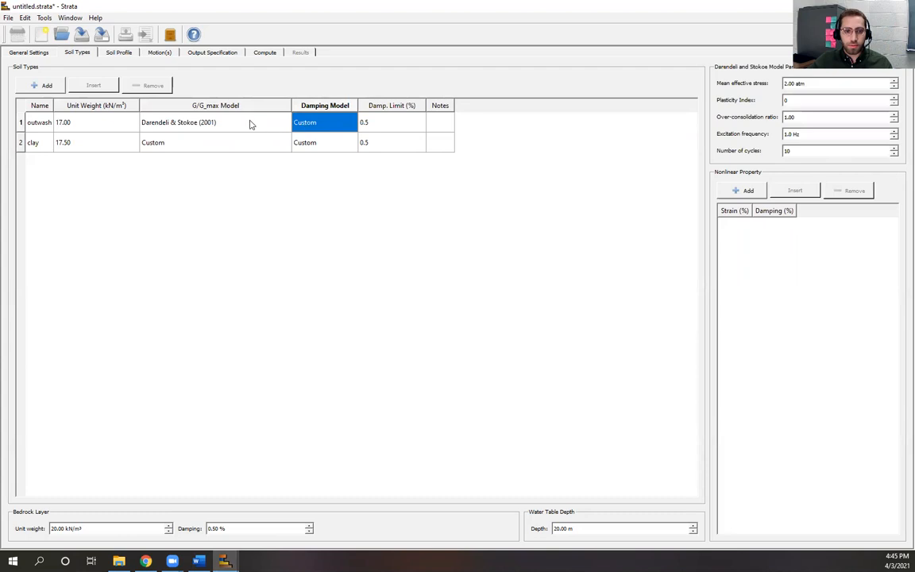
pyautogui.click(249, 125)
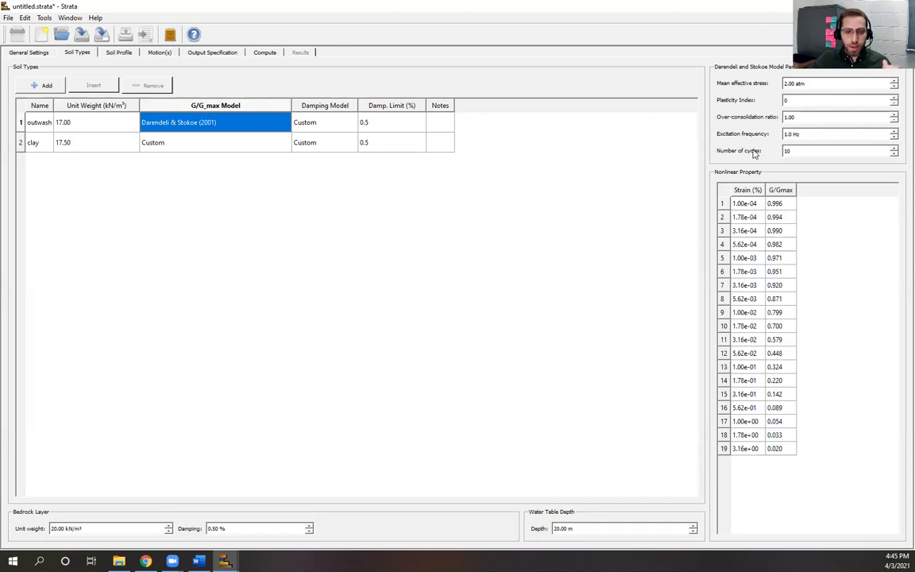
pyautogui.click(282, 238)
# Step: Give the clay soil the Darendeli & Stokoe (2001) G/G_max model
pyautogui.click(210, 139)
pyautogui.click(283, 142)
pyautogui.click(283, 143)
pyautogui.scroll(-4, 262, 208)
pyautogui.scroll(4, 262, 208)
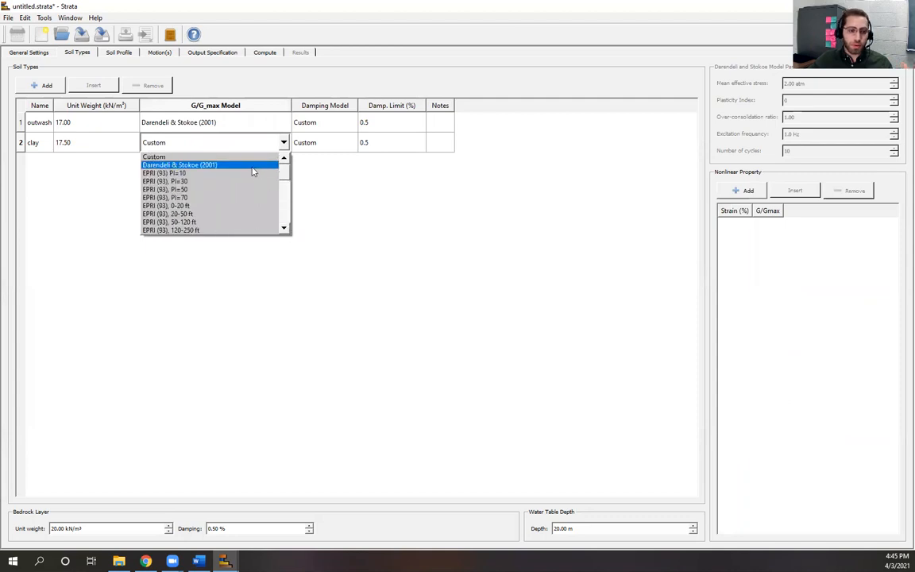
pyautogui.moveTo(286, 170)
pyautogui.mouseDown()
pyautogui.moveTo(286, 222)
pyautogui.moveTo(288, 159)
pyautogui.mouseUp()
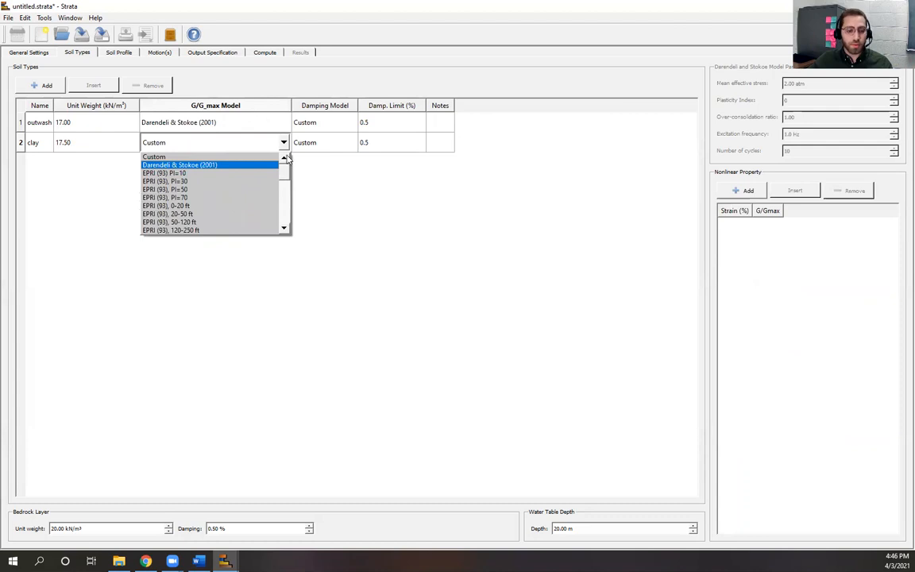
pyautogui.click(204, 165)
pyautogui.click(341, 126)
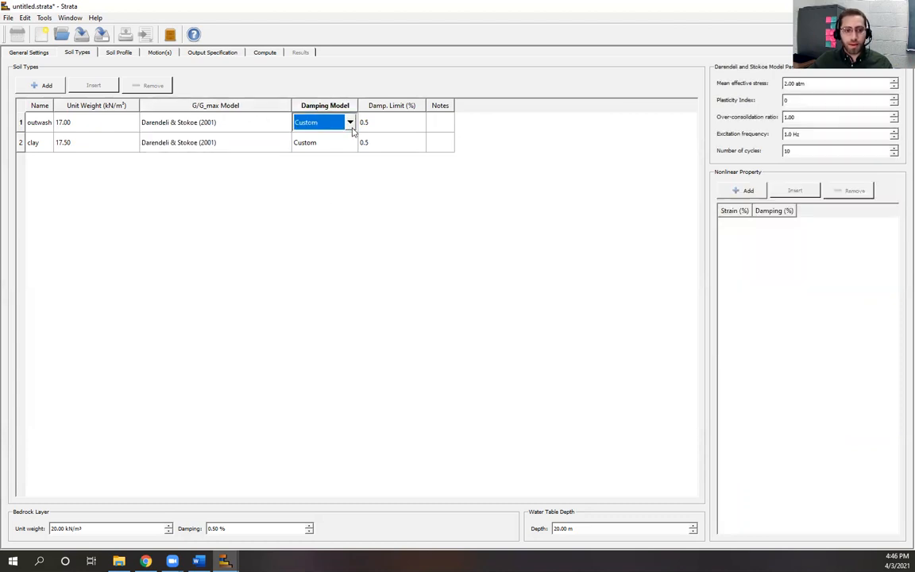
# Step: Widen the Damping Model column and set outwash and clay to Darendeli & Stokoe (2001) damping
pyautogui.moveTo(358, 104); pyautogui.dragTo(425, 117)
pyautogui.click(421, 122)
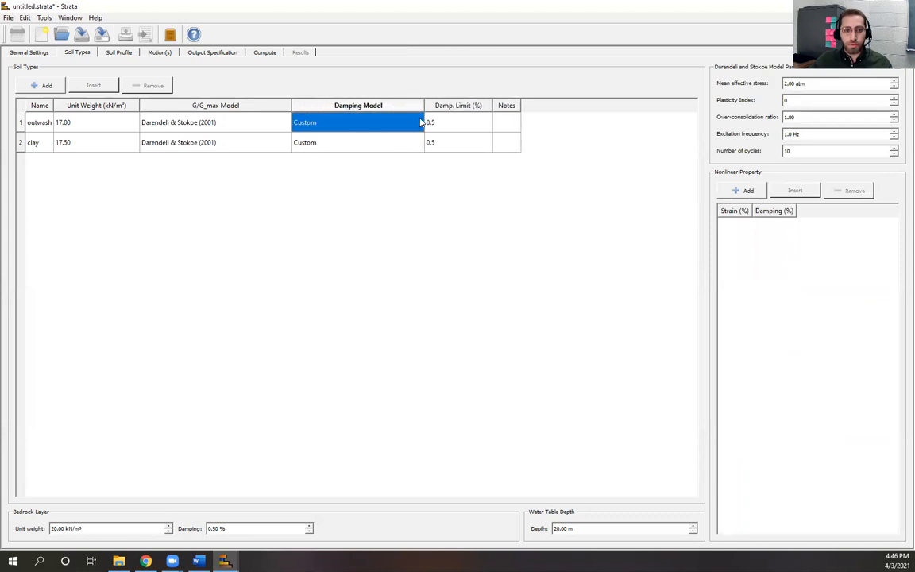
pyautogui.click(417, 123)
pyautogui.click(391, 147)
pyautogui.click(413, 144)
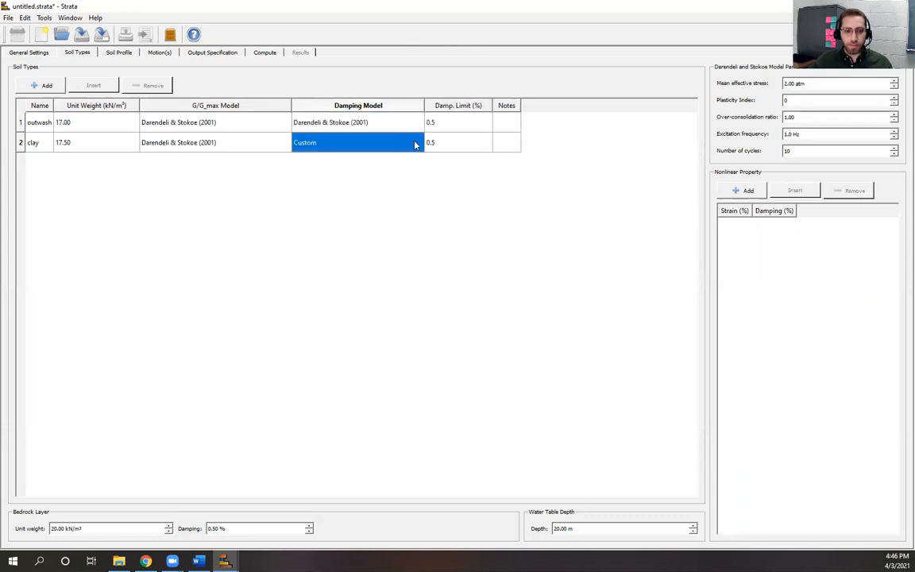
pyautogui.click(416, 143)
pyautogui.click(417, 142)
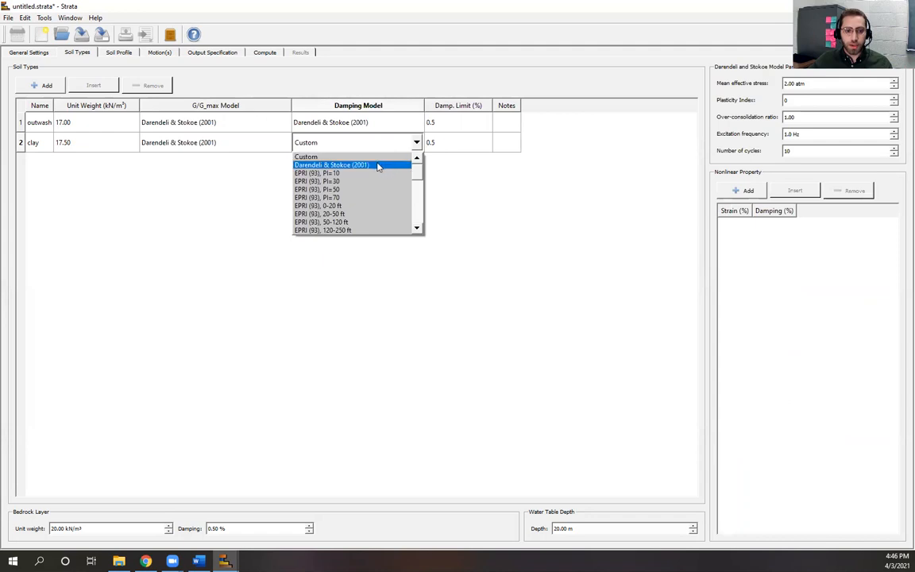
pyautogui.click(380, 165)
pyautogui.click(193, 122)
pyautogui.click(145, 559)
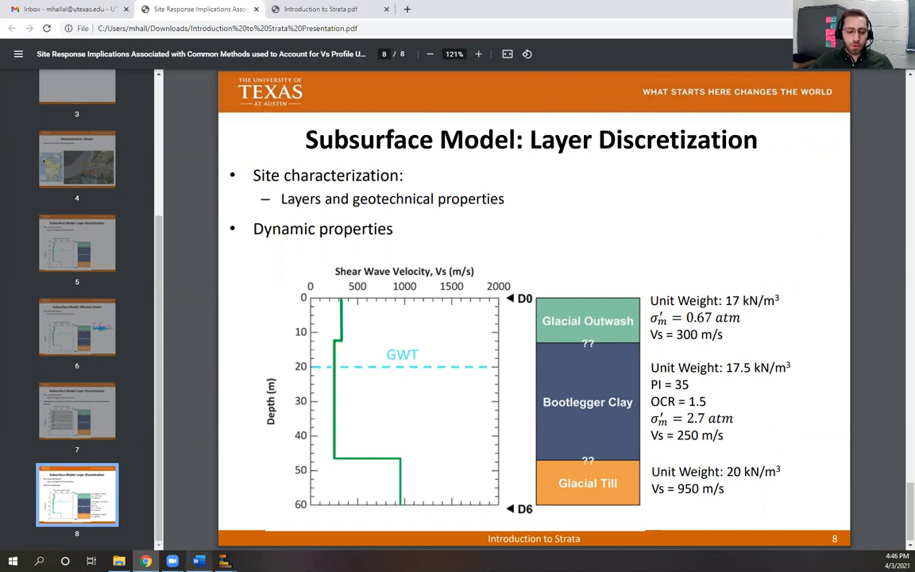
# Step: Enter 0.67 atm as the outwash soil's Darendeli & Stokoe mean effective stress
pyautogui.moveTo(225, 561)
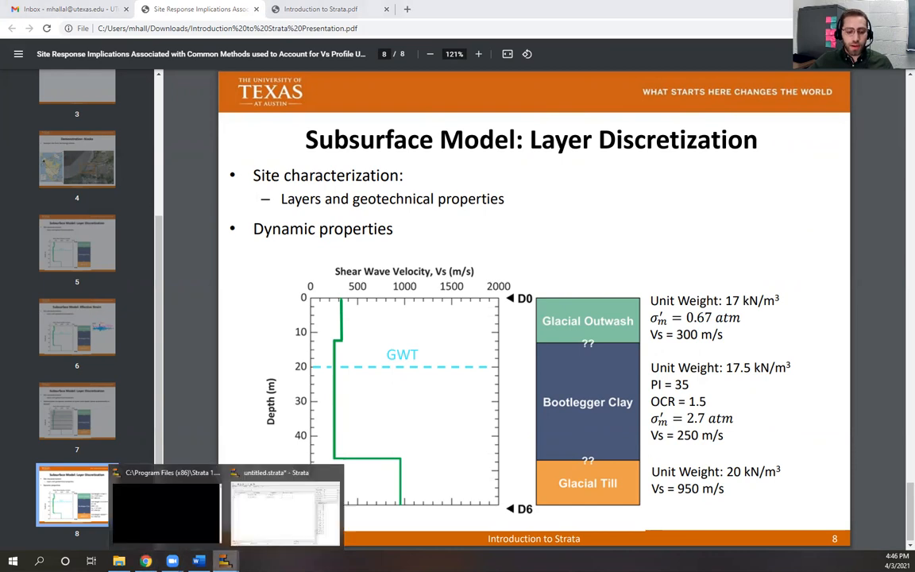
pyautogui.click(276, 508)
pyautogui.click(225, 123)
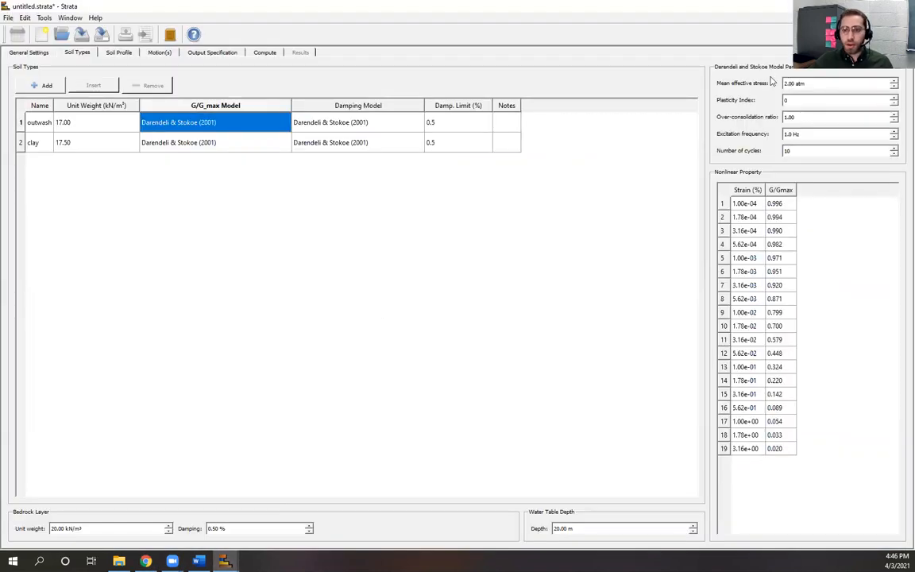
pyautogui.moveTo(815, 84); pyautogui.dragTo(773, 93)
pyautogui.write('0.67')
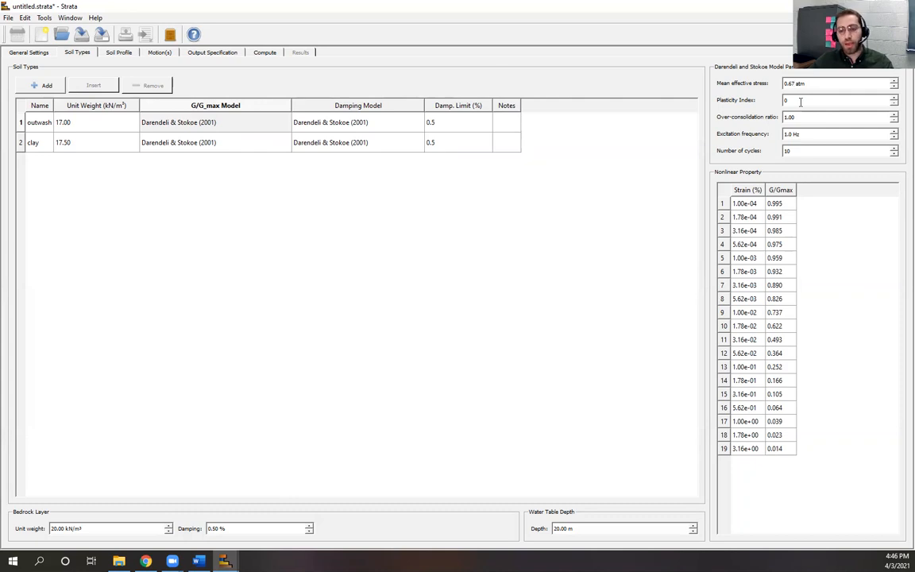
pyautogui.click(804, 101)
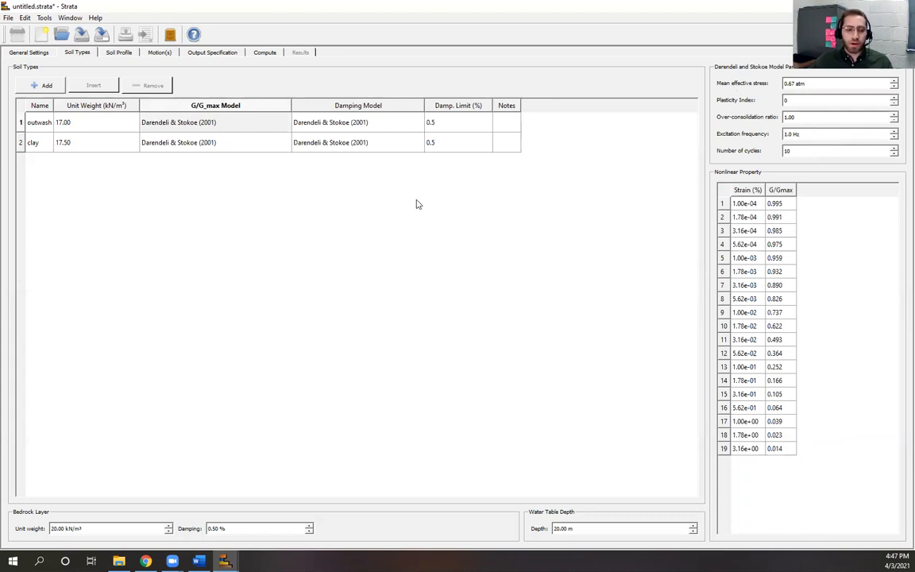
# Step: Check the clay properties on the presentation slide, then return to the Strata project
pyautogui.click(208, 146)
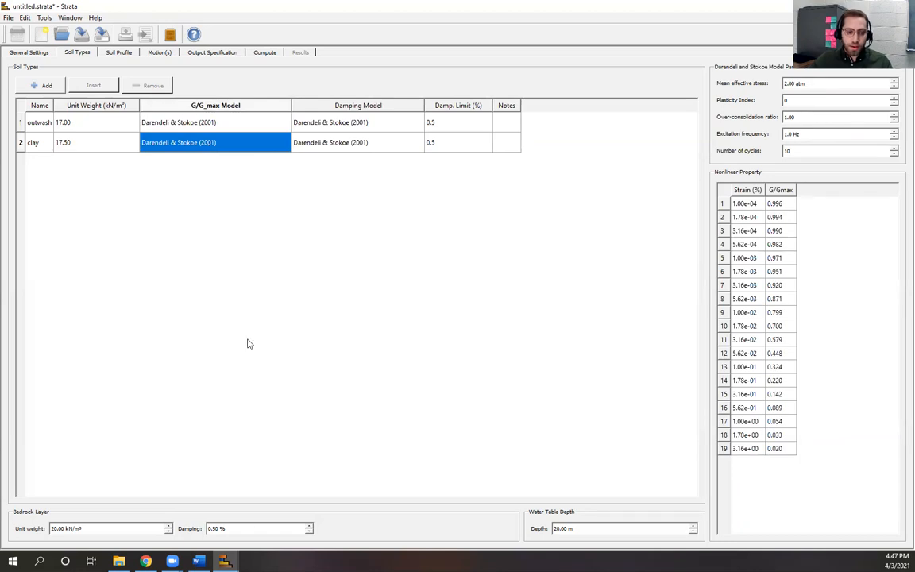
pyautogui.click(145, 562)
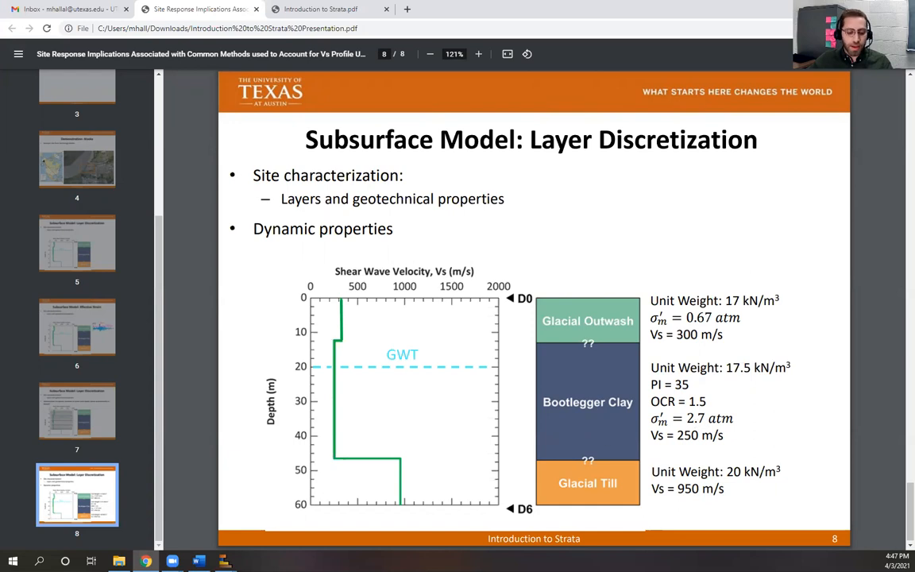
pyautogui.moveTo(225, 561)
pyautogui.click(263, 477)
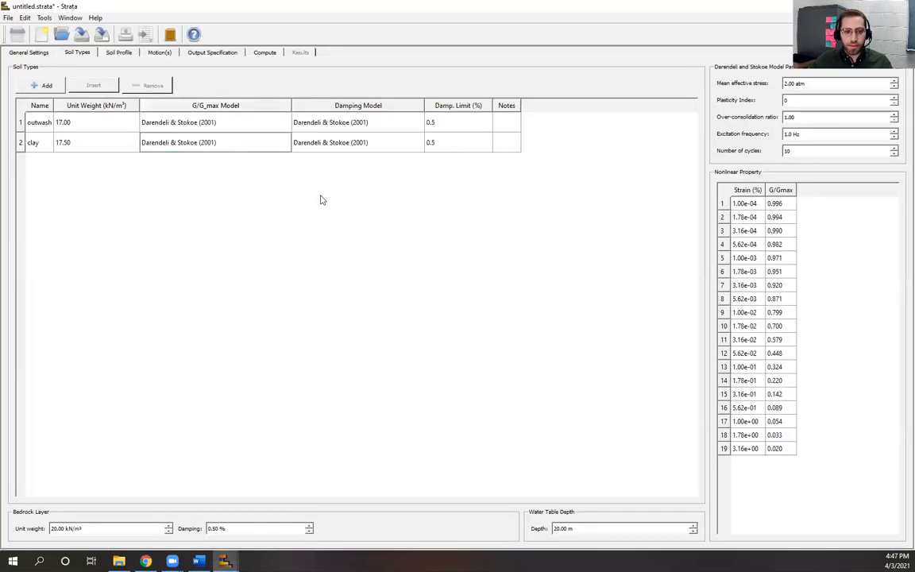
# Step: Give the clay's G/Gmax model stress 2.7 atm, plasticity index 35 and OCR 1.5
pyautogui.click(246, 140)
pyautogui.moveTo(809, 84); pyautogui.dragTo(750, 84)
pyautogui.write('2.7')
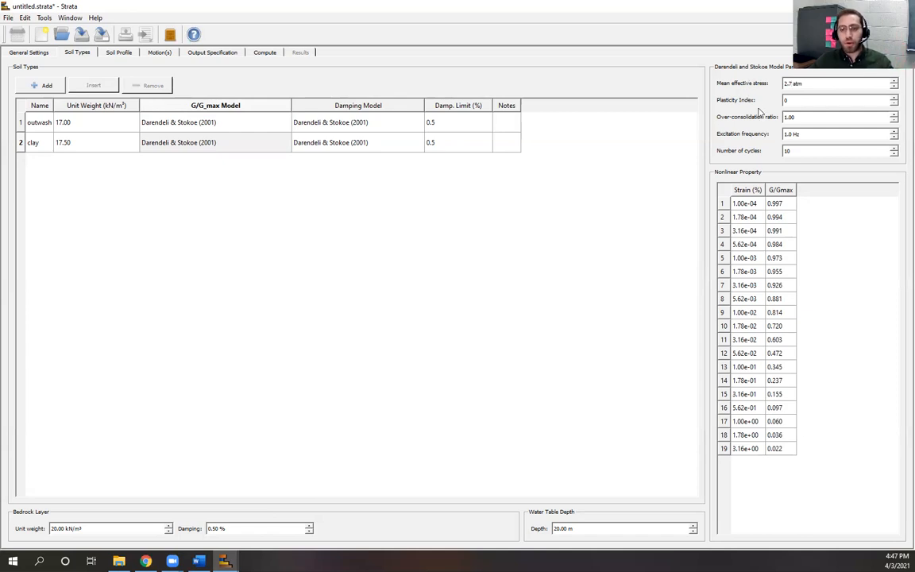
pyautogui.press('Tab')
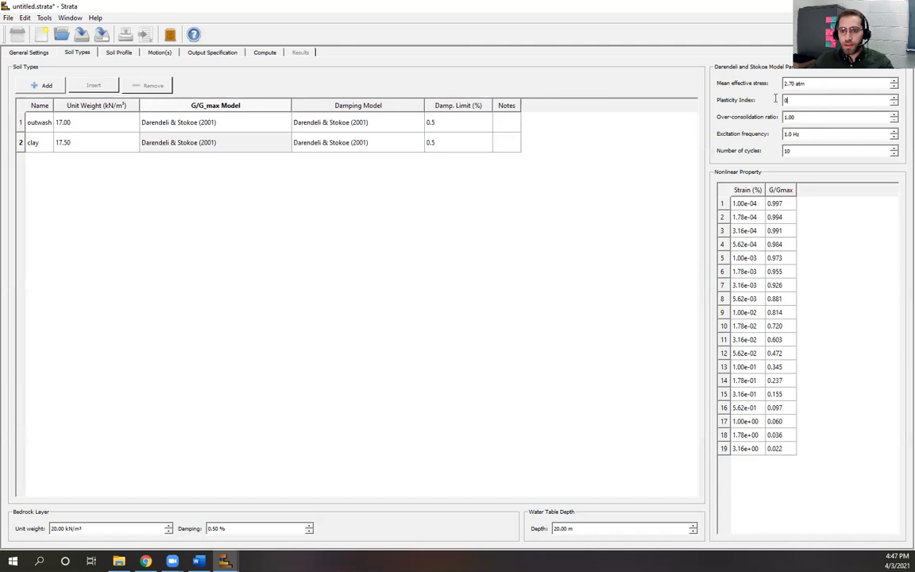
pyautogui.write('35')
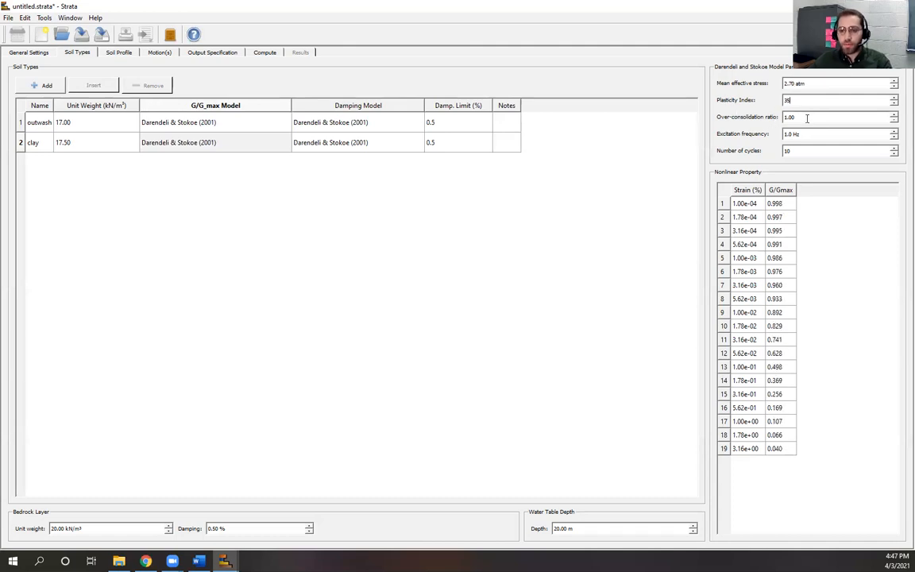
pyautogui.moveTo(817, 121); pyautogui.dragTo(762, 122)
pyautogui.write('1.5')
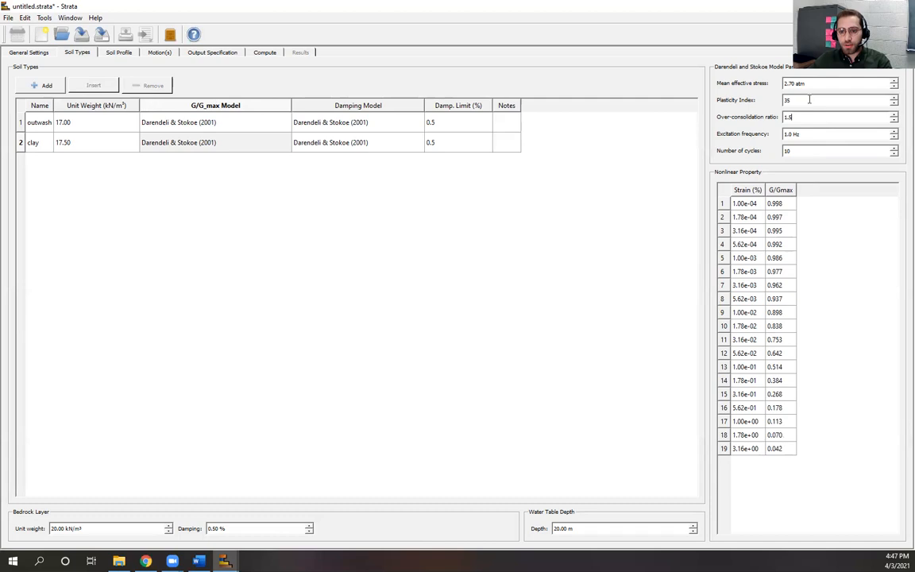
# Step: Correct the clay's plasticity index back to 35 and commit the parameter edits
pyautogui.press('BackSpace')
pyautogui.press('BackSpace')
pyautogui.write('0')
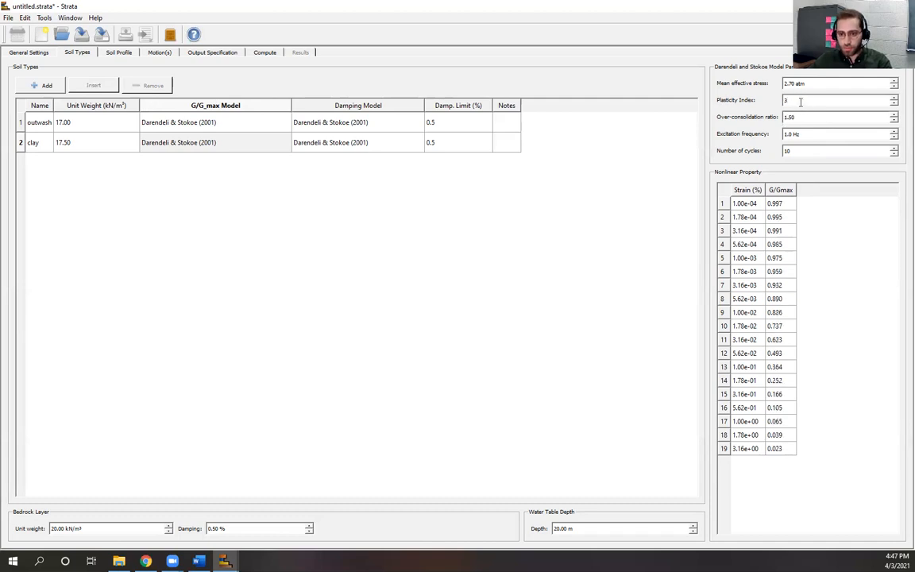
pyautogui.click(812, 120)
pyautogui.moveTo(800, 103); pyautogui.dragTo(771, 107)
pyautogui.write('35')
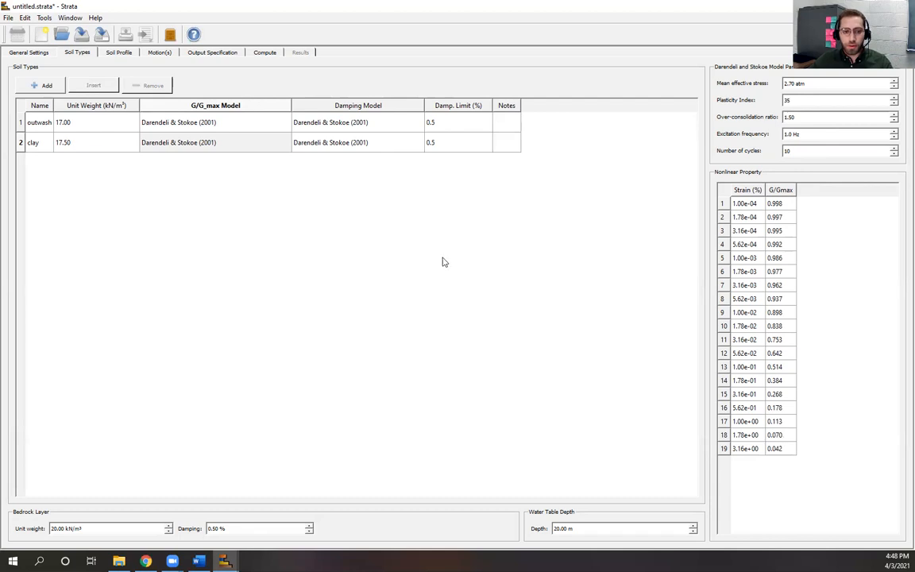
pyautogui.click(256, 190)
pyautogui.click(342, 120)
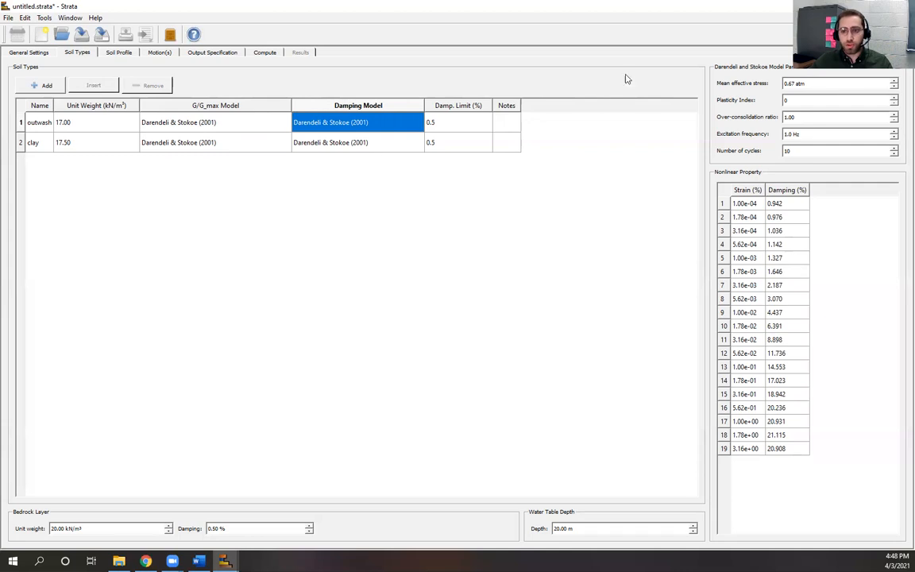
# Step: Review the clay's damping parameters and narrow the Damping and G/G_max Model columns
pyautogui.click(353, 143)
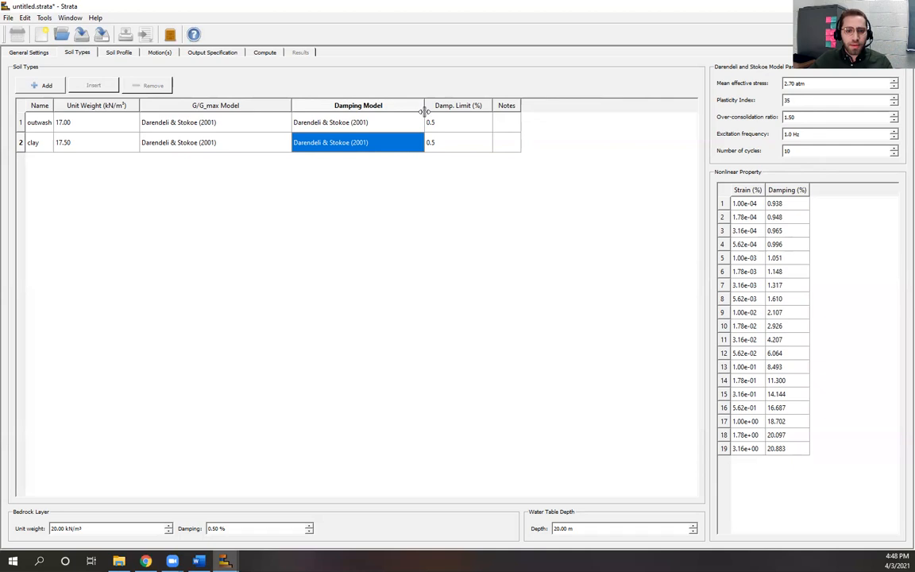
pyautogui.moveTo(425, 104); pyautogui.dragTo(418, 104)
pyautogui.moveTo(291, 104); pyautogui.dragTo(256, 103)
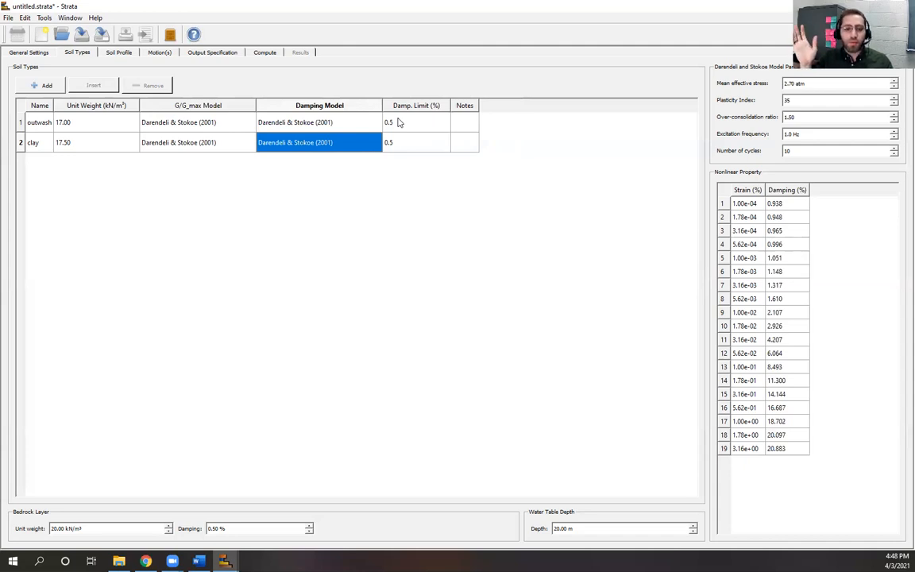
# Step: Enter a 5 % damping limit for both outwash and clay
pyautogui.click(400, 122)
pyautogui.write('5')
pyautogui.click(409, 142)
pyautogui.write('5')
pyautogui.click(407, 258)
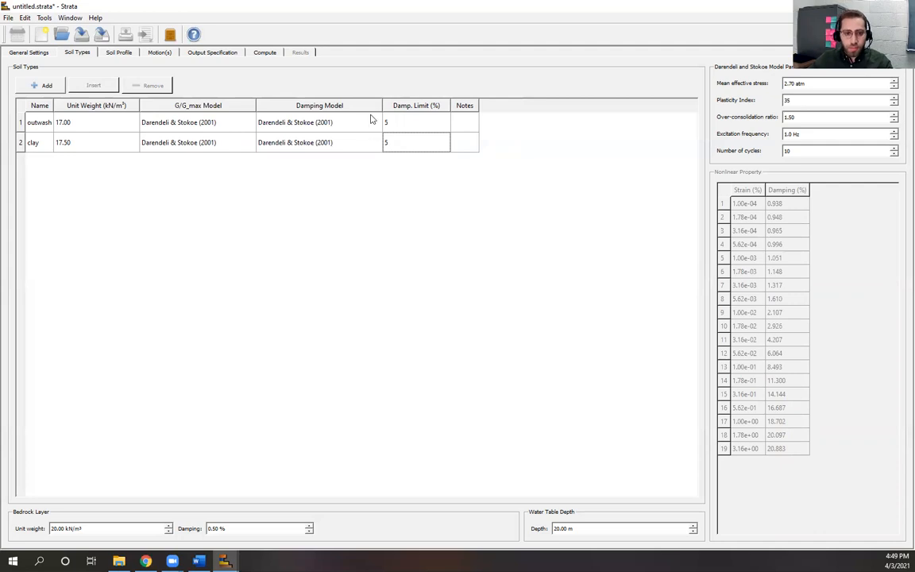
# Step: Enter 0.5 % in both Damp. Limit cells and review the outwash row
pyautogui.click(404, 124)
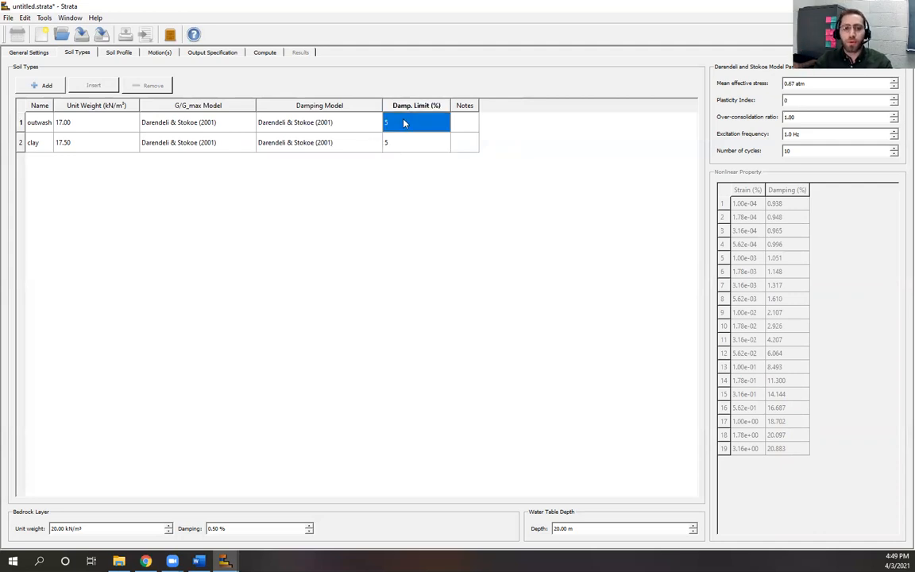
pyautogui.write('0.5')
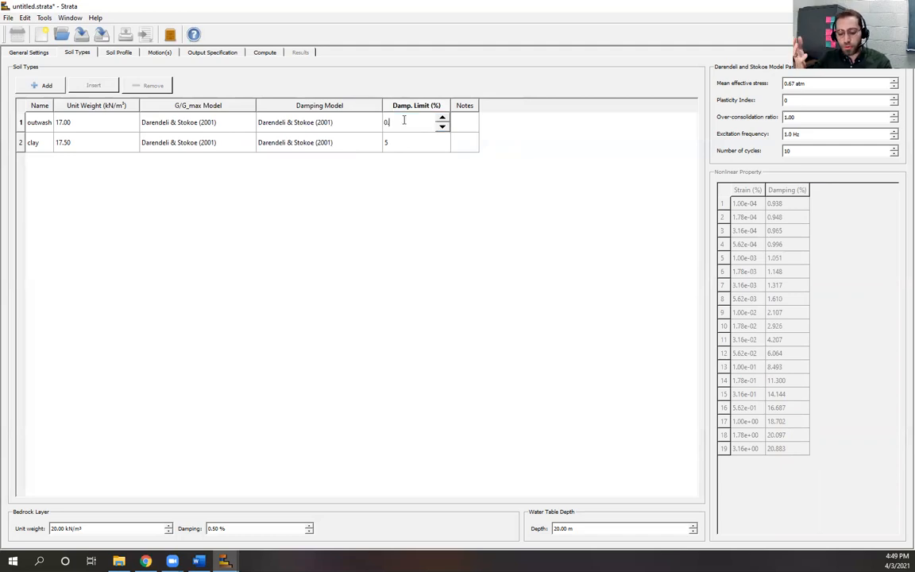
pyautogui.click(405, 143)
pyautogui.write('0.5')
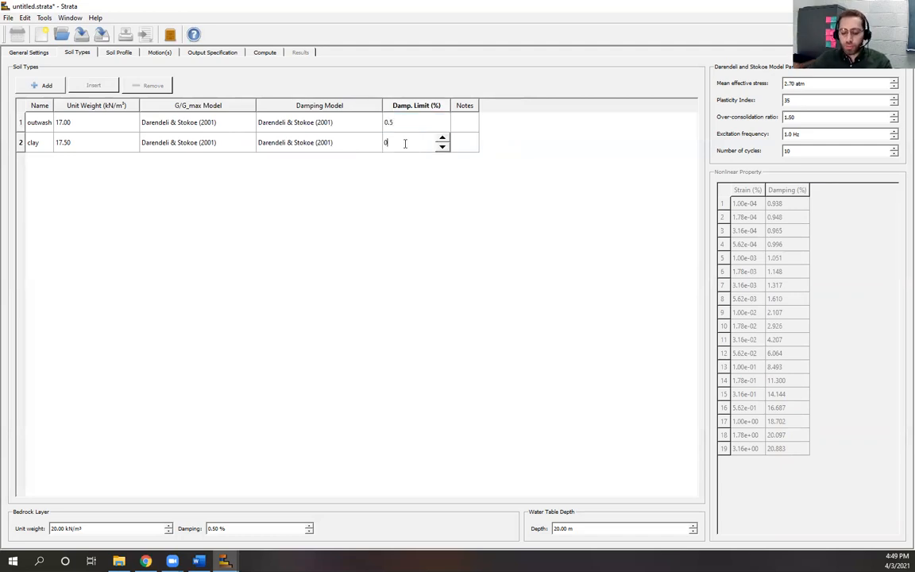
pyautogui.press('Return')
pyautogui.click(418, 262)
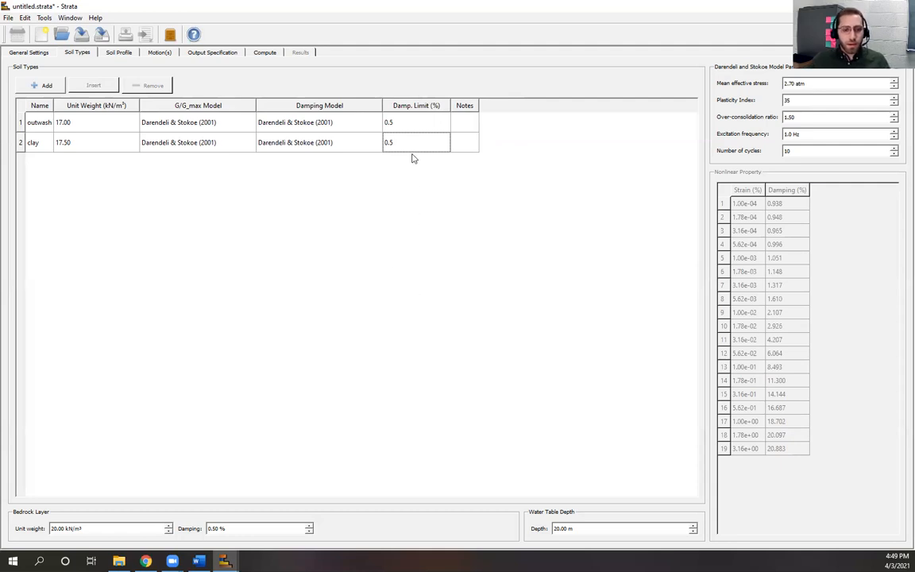
pyautogui.click(400, 125)
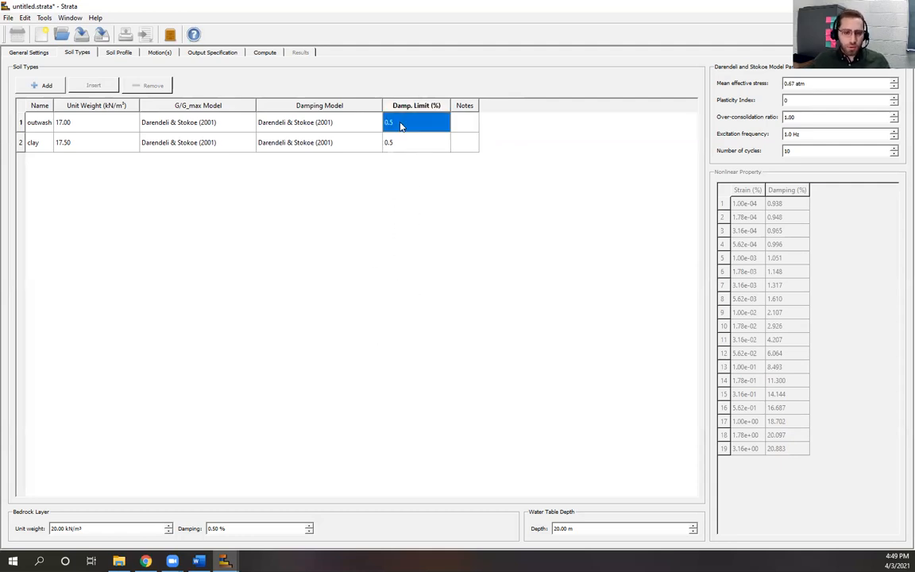
pyautogui.click(361, 205)
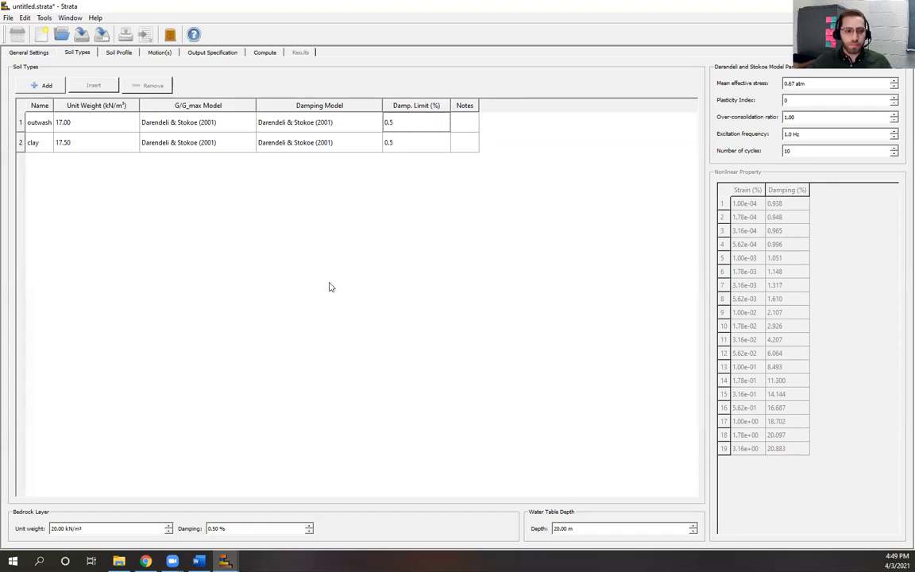
pyautogui.click(146, 561)
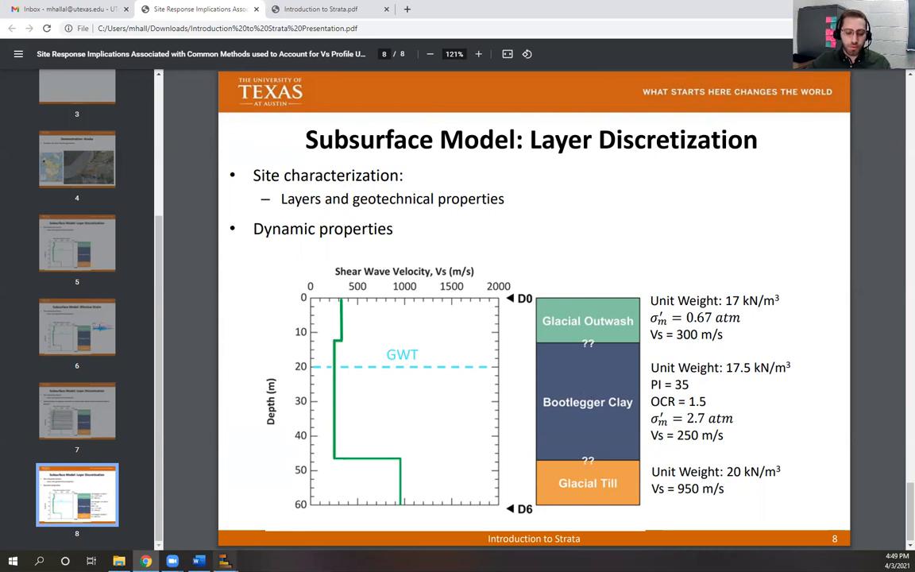
pyautogui.moveTo(225, 560)
pyautogui.click(285, 498)
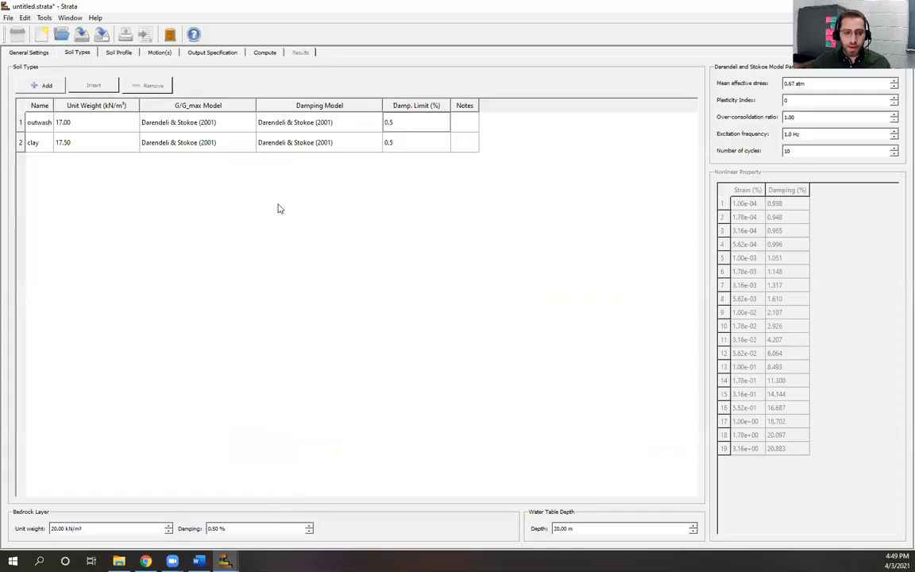
pyautogui.click(229, 142)
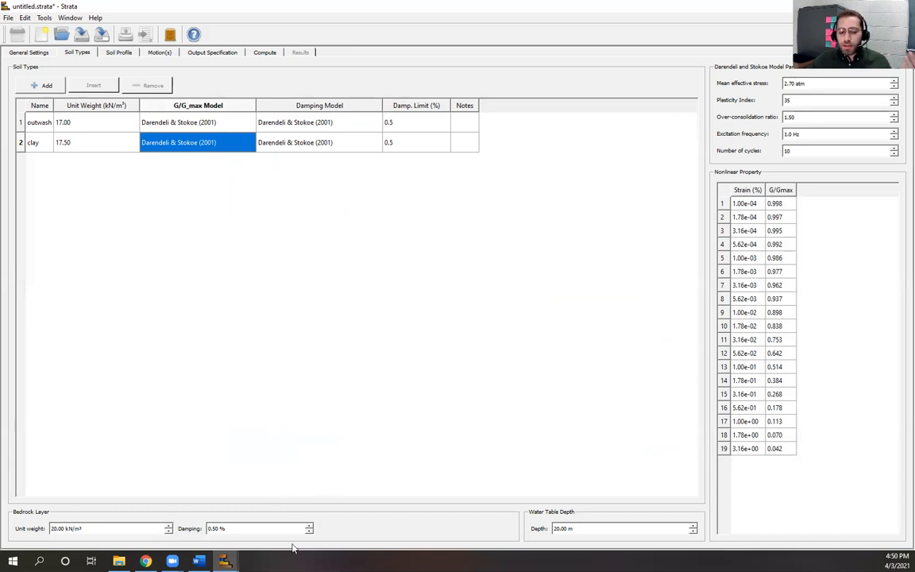
pyautogui.moveTo(224, 561)
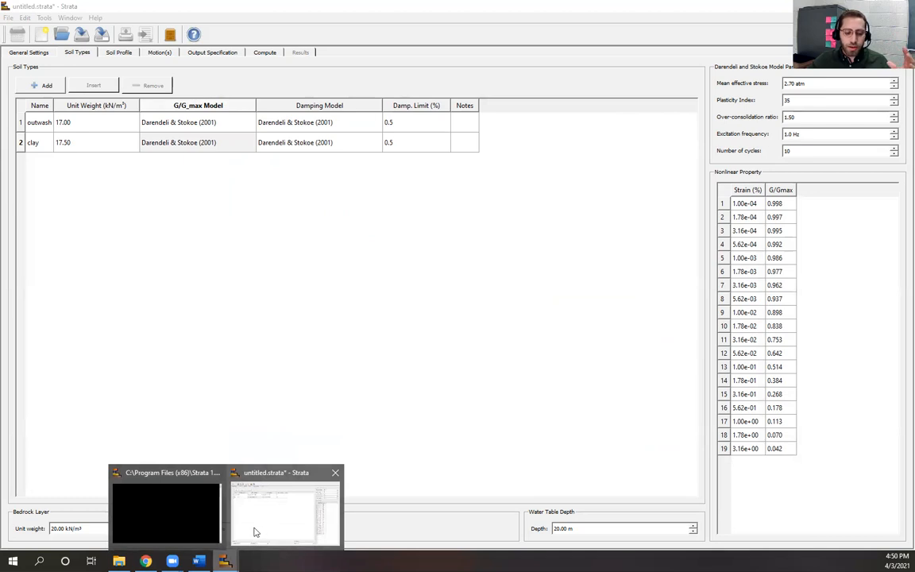
# Step: Show slide 7 on layer discretization in the presentation PDF
pyautogui.click(146, 561)
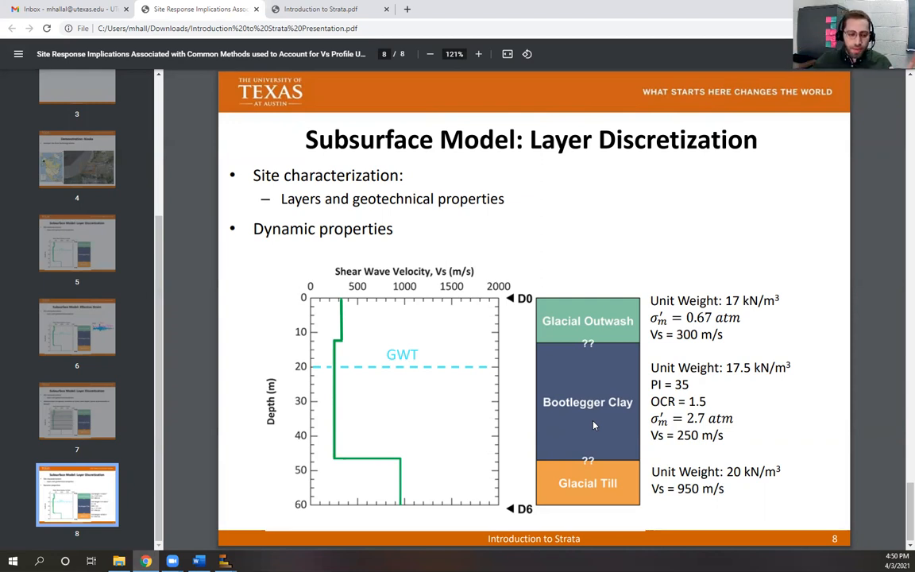
pyautogui.click(96, 422)
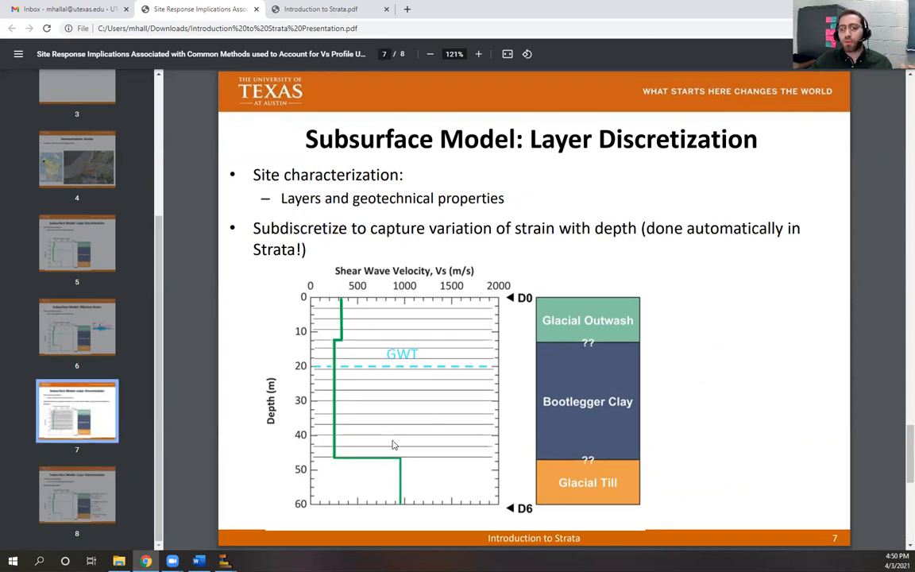
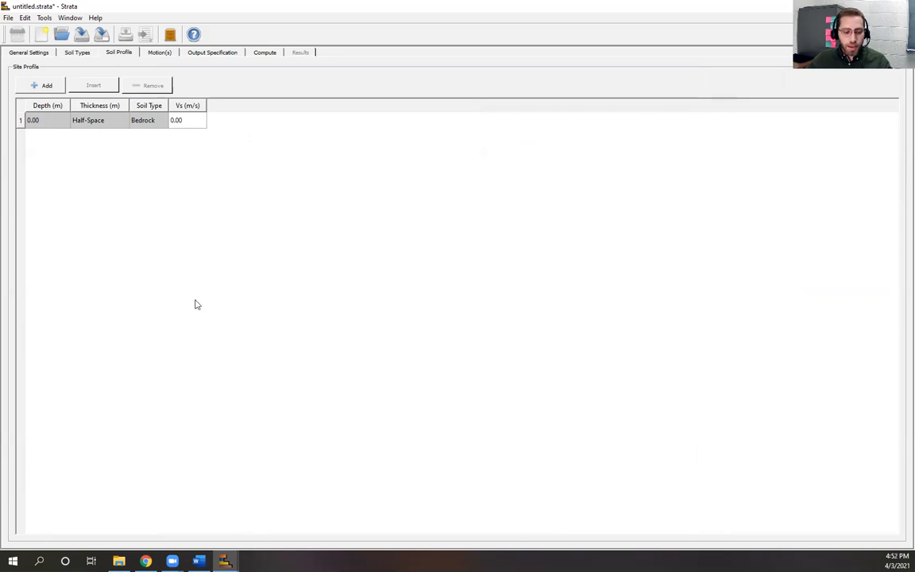
# Step: Set the bedrock shear-wave velocity to 950 m/s and add three layers above it
pyautogui.click(190, 126)
pyautogui.write('9')
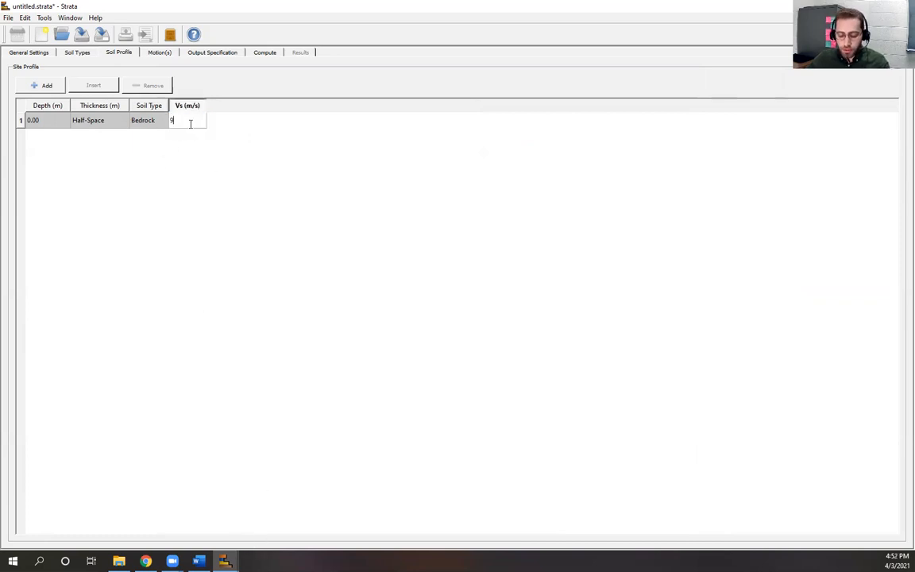
pyautogui.write('50')
pyautogui.click(176, 209)
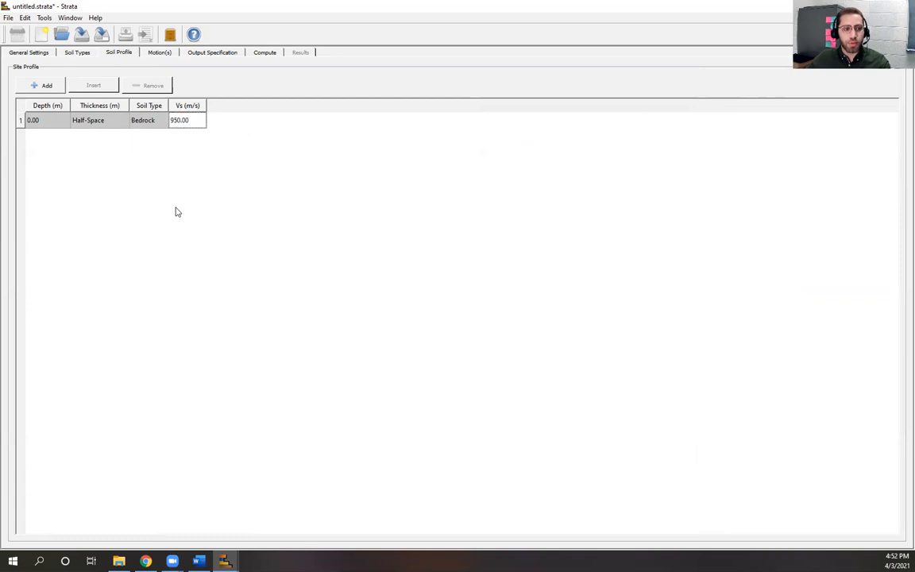
pyautogui.click(41, 85)
pyautogui.click(41, 86)
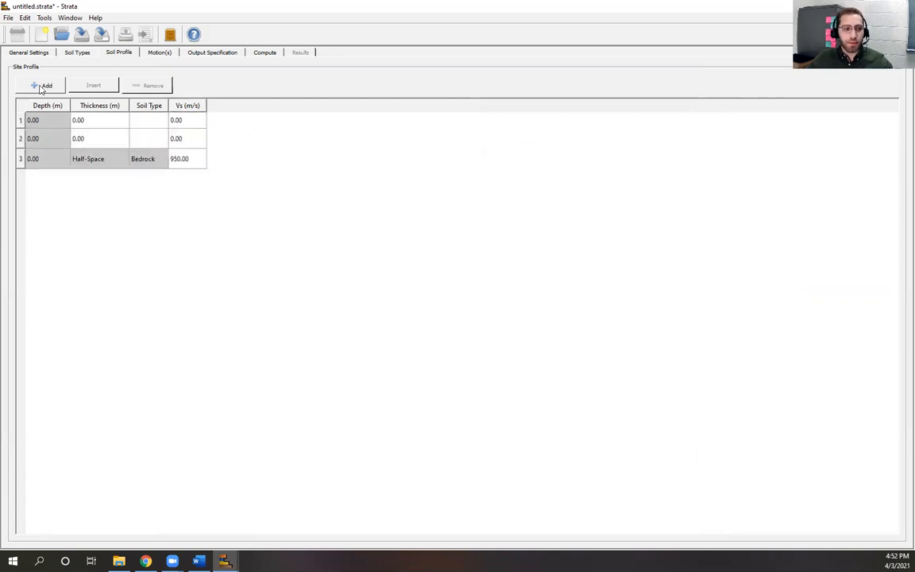
pyautogui.click(42, 87)
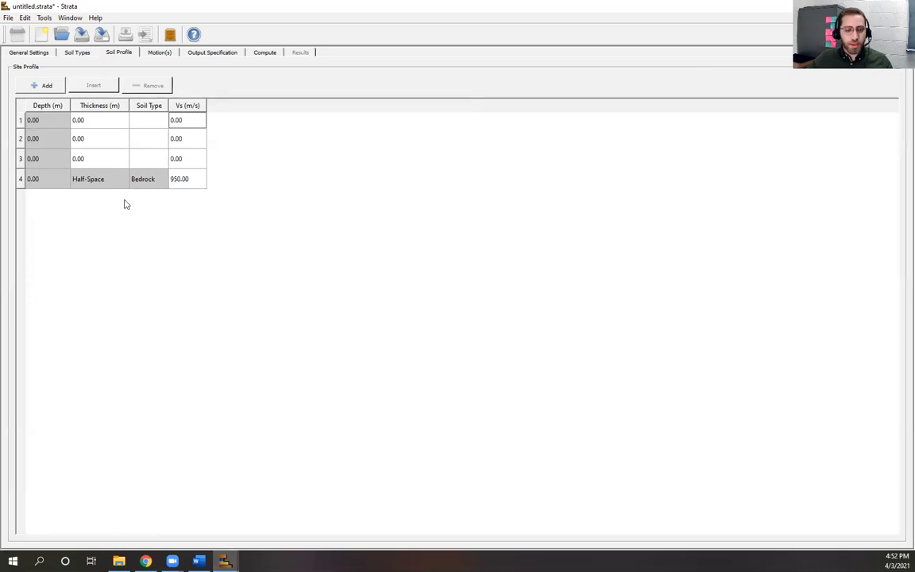
# Step: Check the layer properties slide, then make layer 1 12 m thick
pyautogui.click(225, 561)
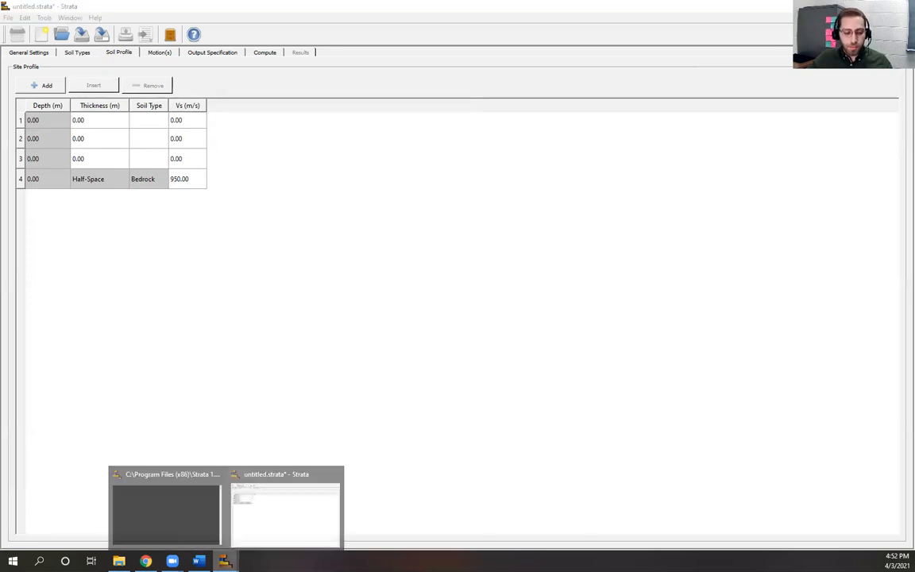
pyautogui.click(146, 561)
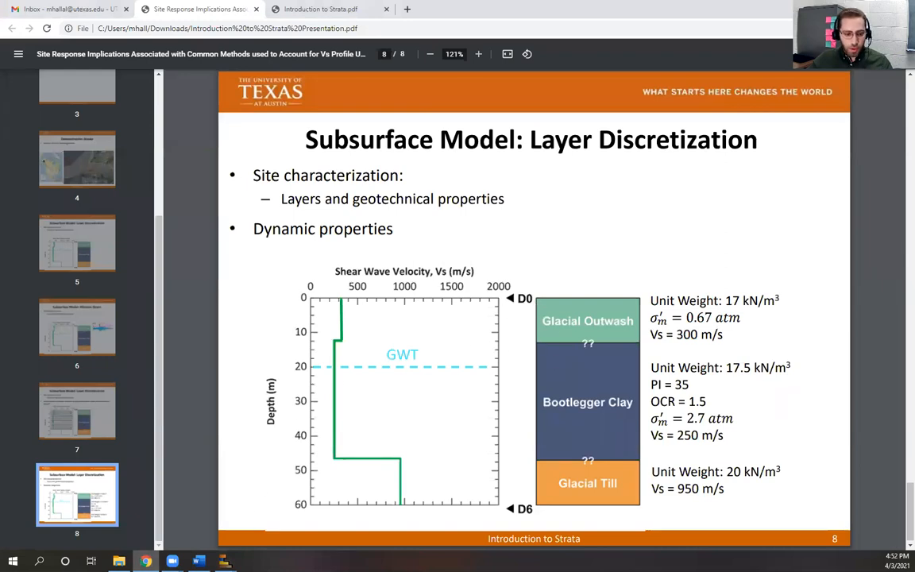
pyautogui.moveTo(225, 561)
pyautogui.click(286, 531)
pyautogui.click(87, 119)
pyautogui.write('12')
pyautogui.press('Return')
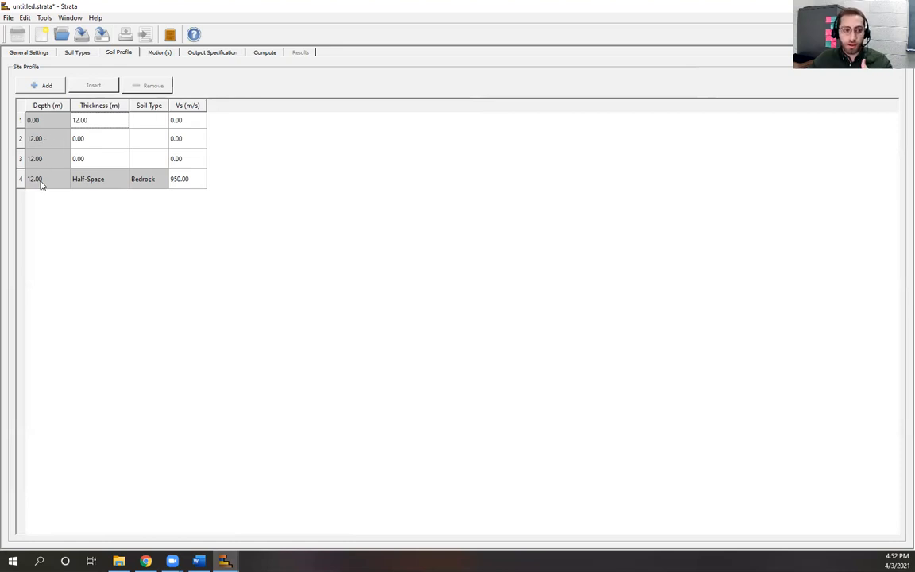
# Step: Check the layer discretization slide again, then make layer 2 34 m thick
pyautogui.click(225, 561)
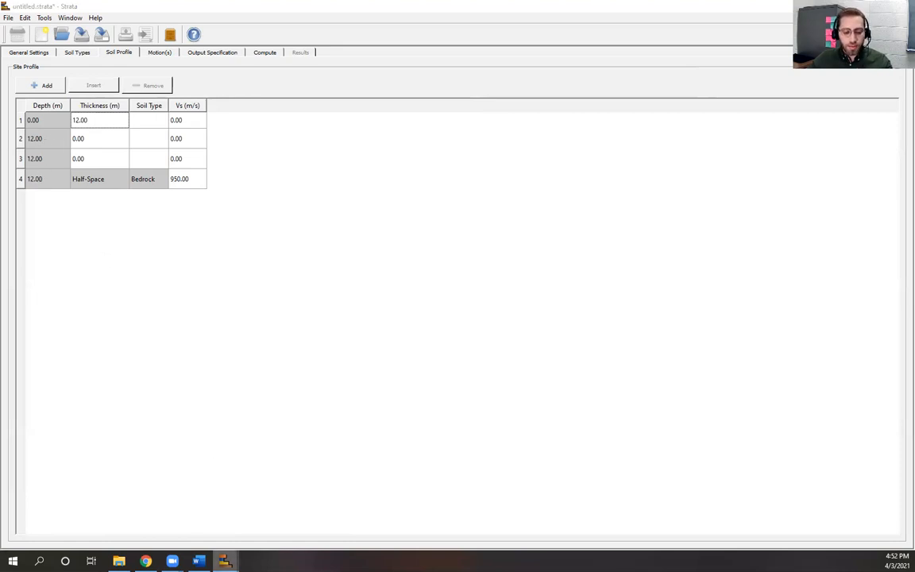
pyautogui.click(145, 561)
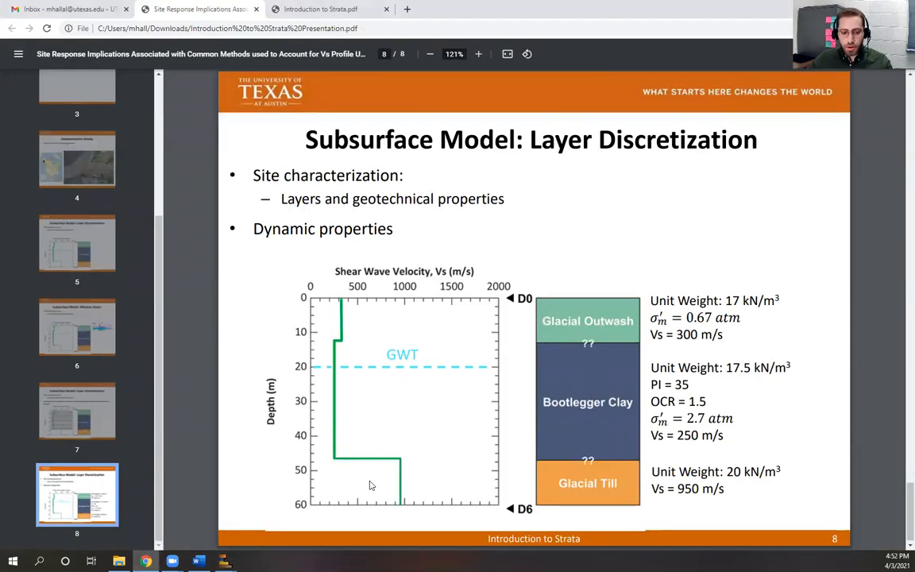
pyautogui.click(225, 561)
pyautogui.click(257, 476)
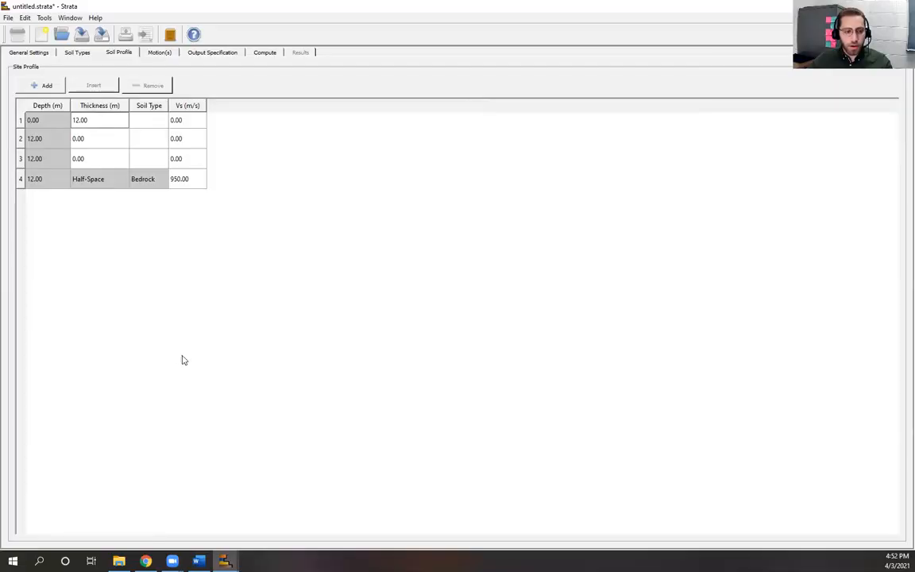
pyautogui.click(93, 140)
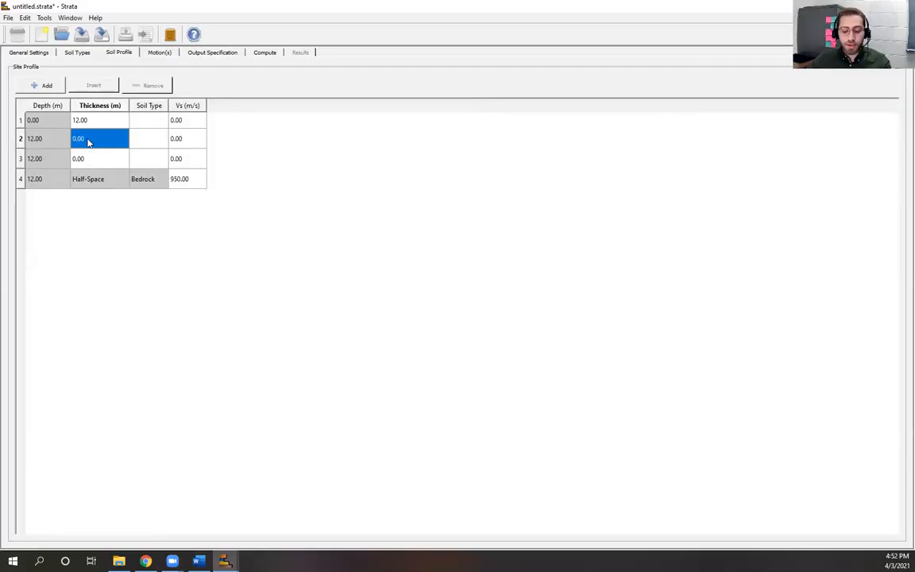
pyautogui.write('34')
pyautogui.press('Return')
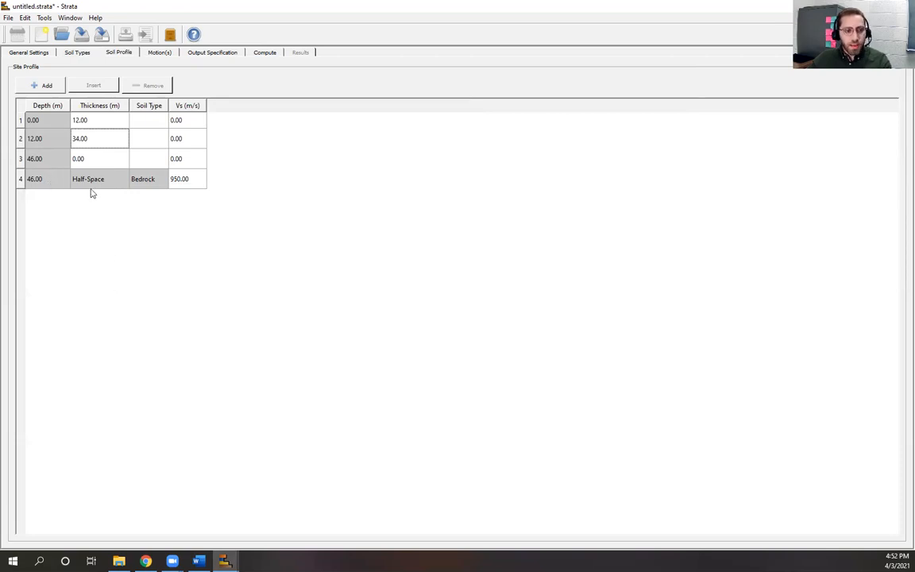
# Step: Delete the empty third layer, then insert and delete a spare layer above layer two
pyautogui.click(21, 159)
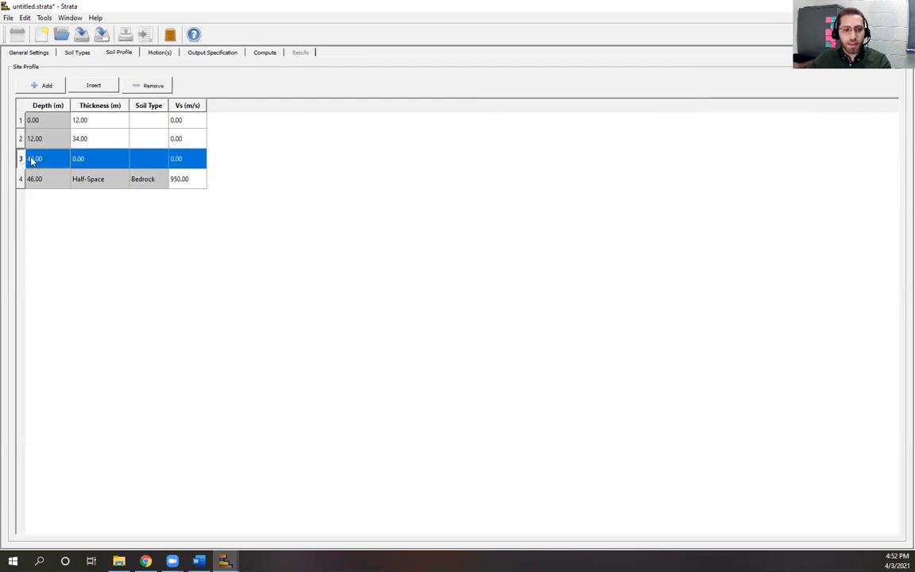
pyautogui.click(148, 86)
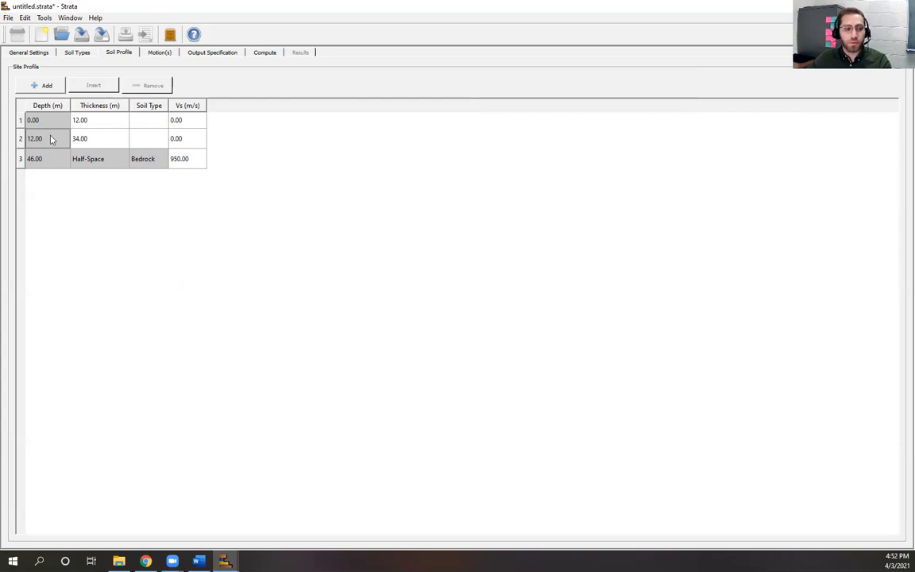
pyautogui.click(20, 138)
pyautogui.click(87, 86)
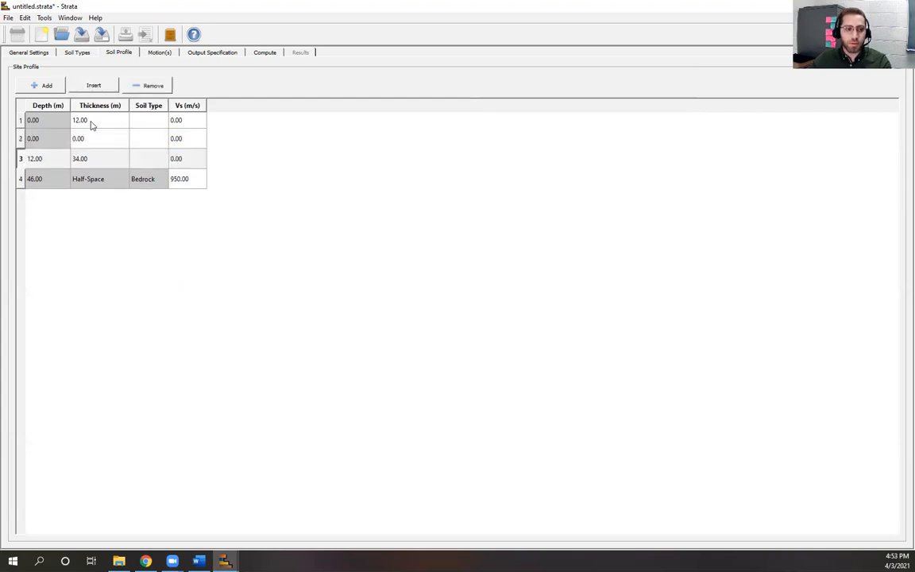
pyautogui.click(20, 139)
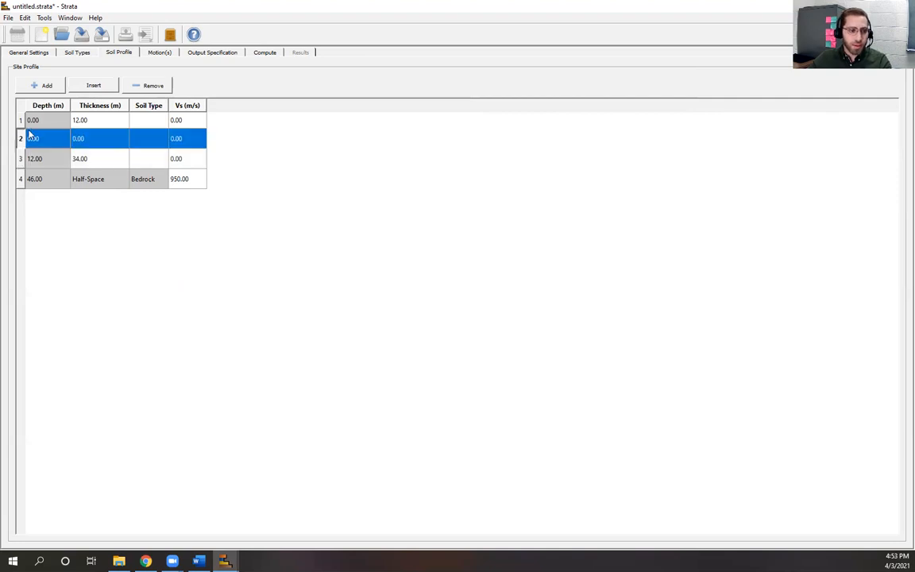
pyautogui.click(159, 87)
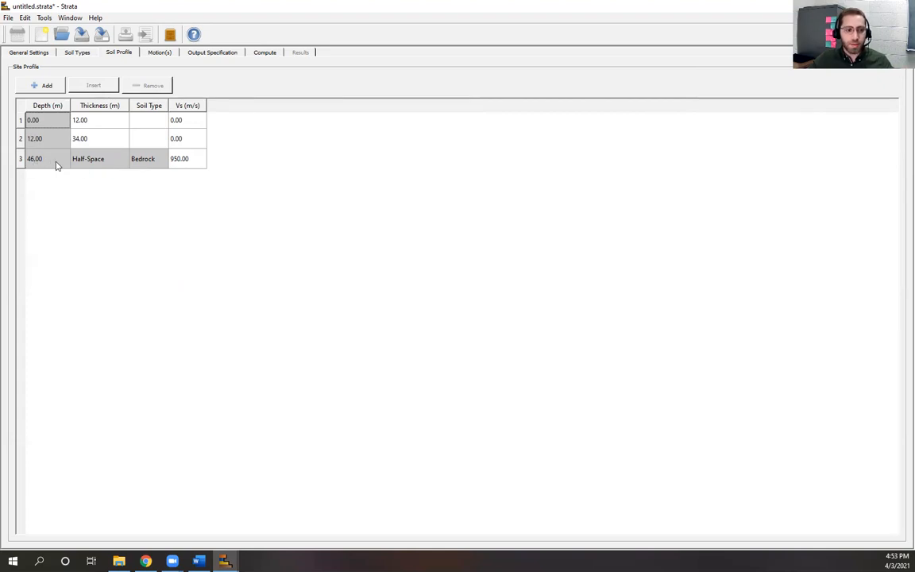
# Step: Look at the presentation slide, then bring the Strata project back
pyautogui.click(146, 561)
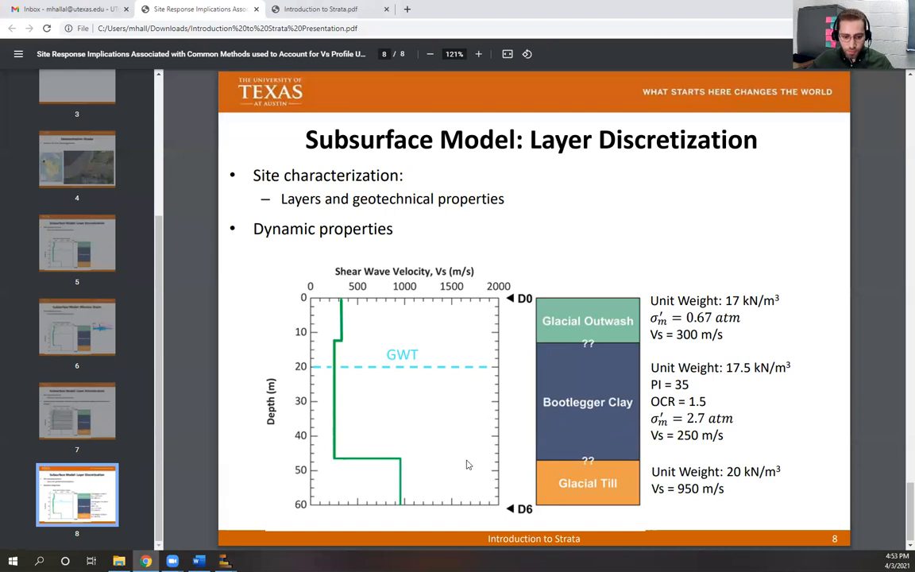
pyautogui.moveTo(225, 561)
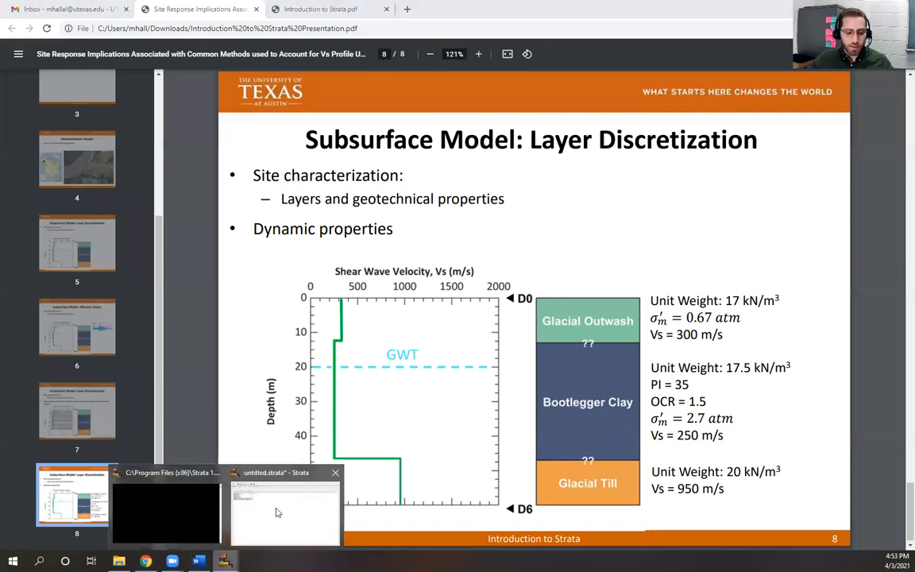
pyautogui.click(258, 457)
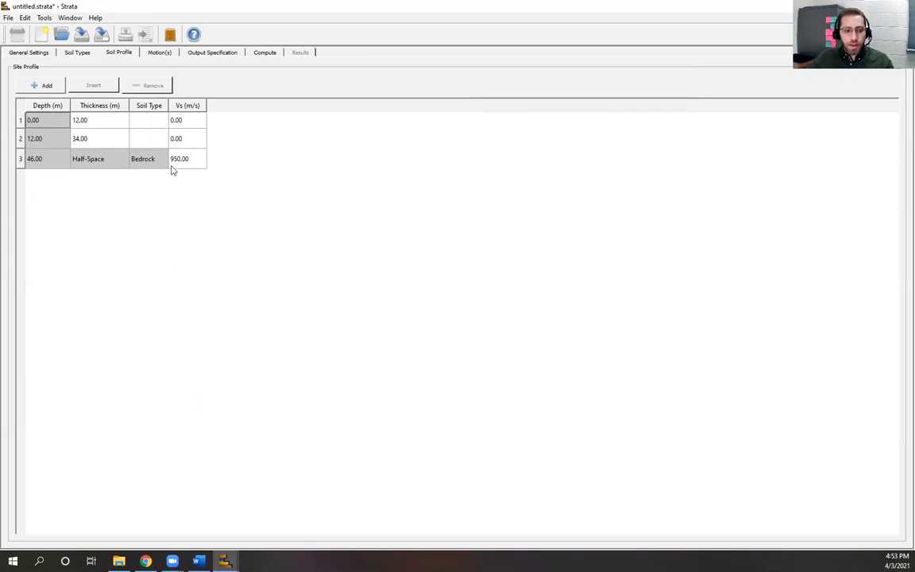
# Step: Enter 300 m/s as layer 1's shear-wave velocity, checking the velocities slide
pyautogui.click(190, 121)
pyautogui.write('300')
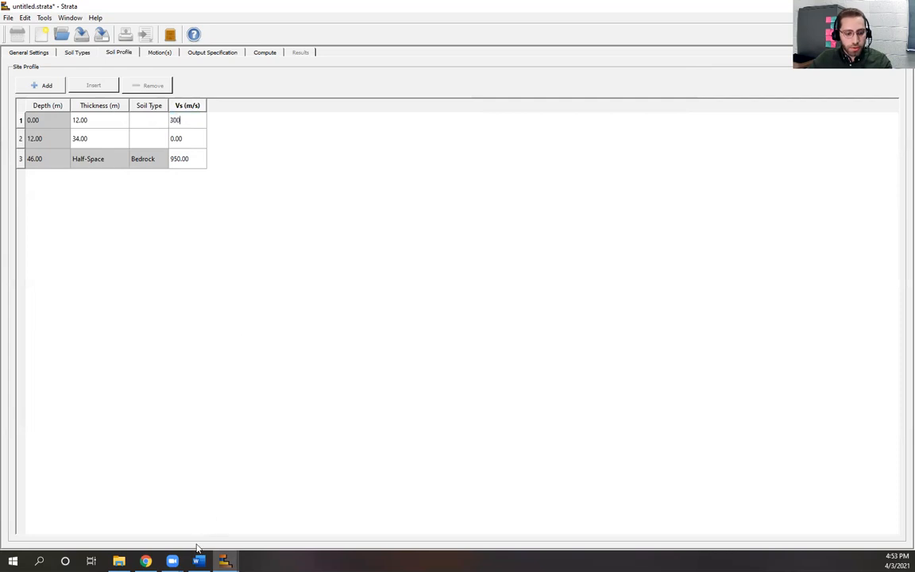
pyautogui.click(225, 561)
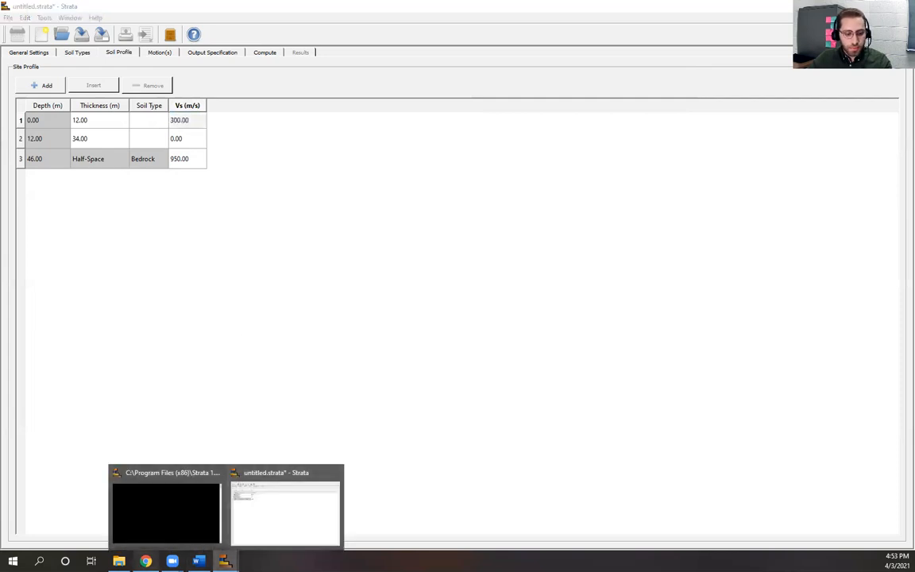
pyautogui.click(145, 561)
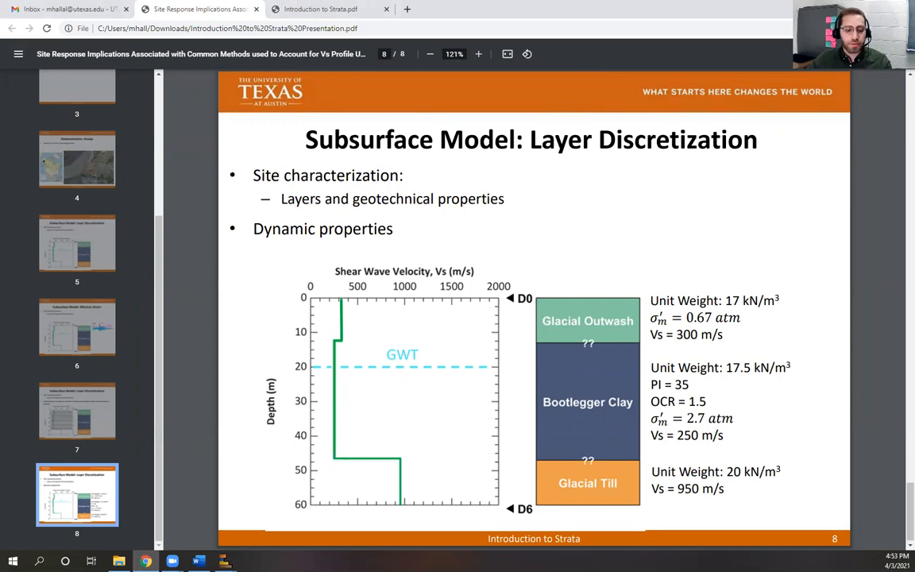
pyautogui.click(225, 561)
pyautogui.click(302, 510)
# Step: Enter 250 m/s for layer 2's velocity and view the soil type definitions
pyautogui.click(180, 120)
pyautogui.click(187, 137)
pyautogui.write('250')
pyautogui.press('Return')
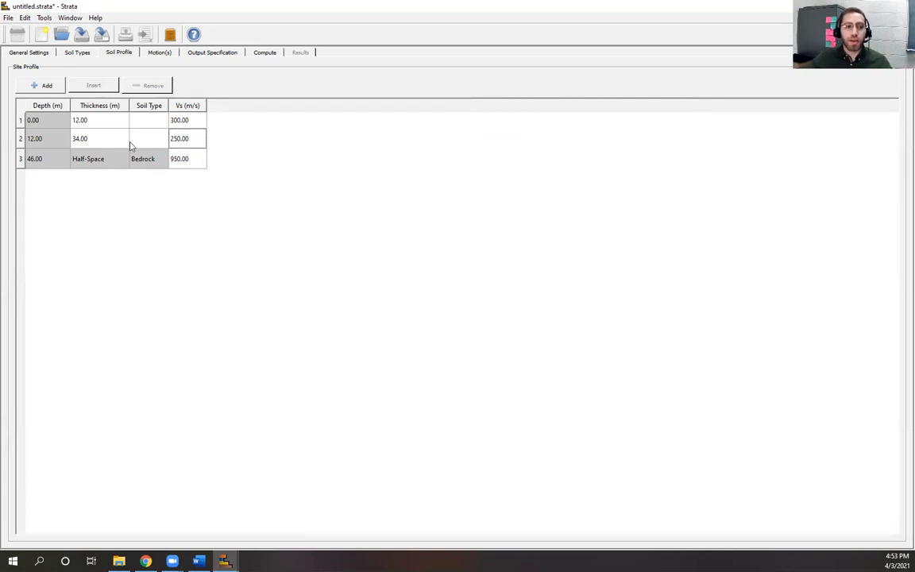
pyautogui.click(87, 55)
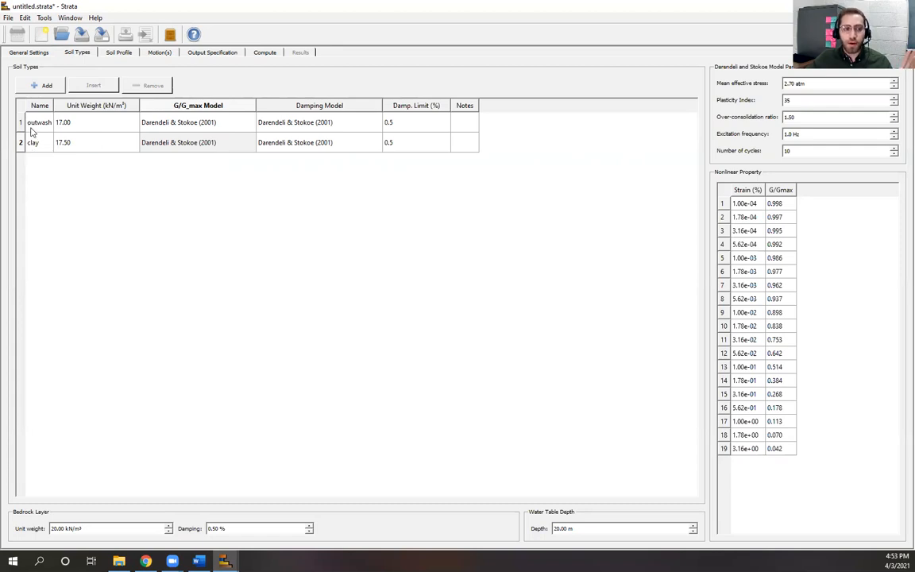
# Step: Assign the outwash soil type to layer 1 in the Soil Profile table
pyautogui.click(110, 53)
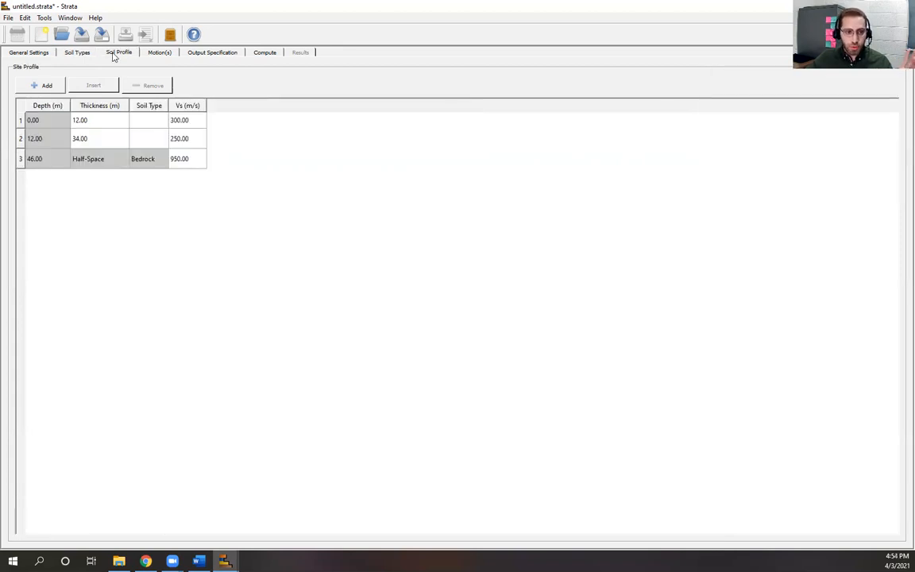
pyautogui.doubleClick(155, 122)
pyautogui.click(161, 121)
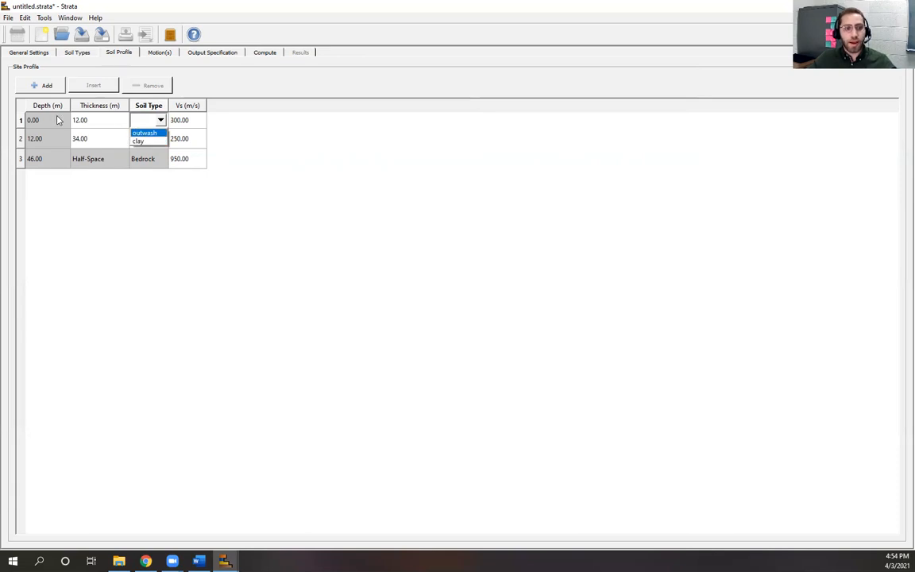
pyautogui.click(153, 134)
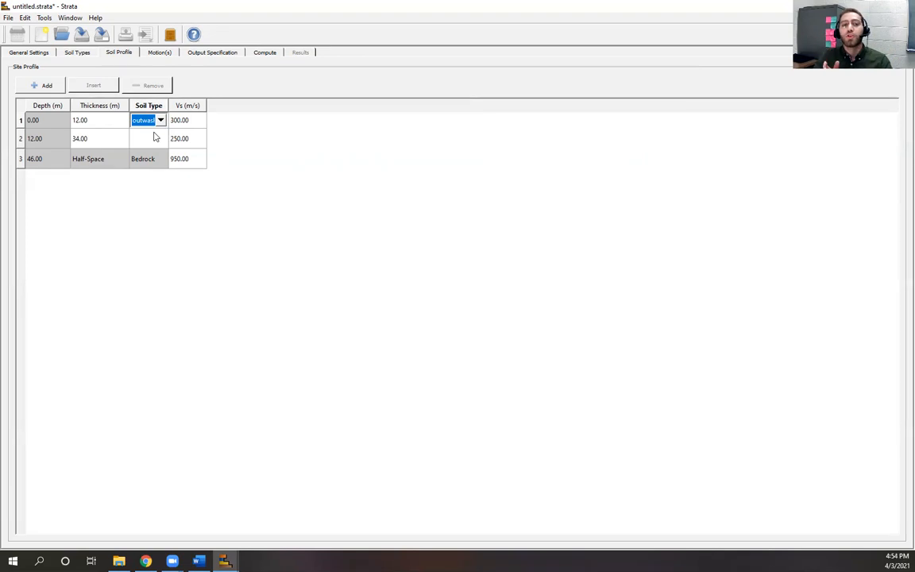
pyautogui.click(80, 51)
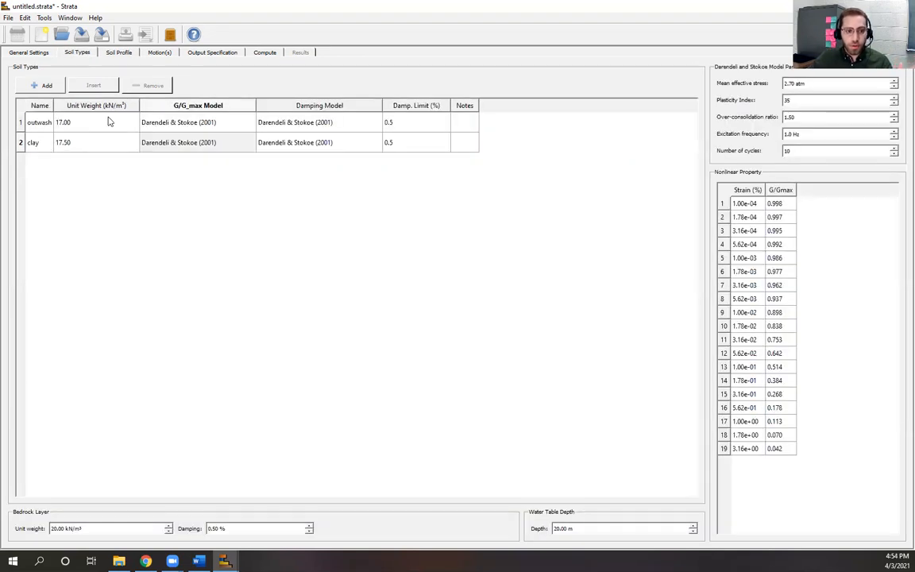
pyautogui.click(115, 52)
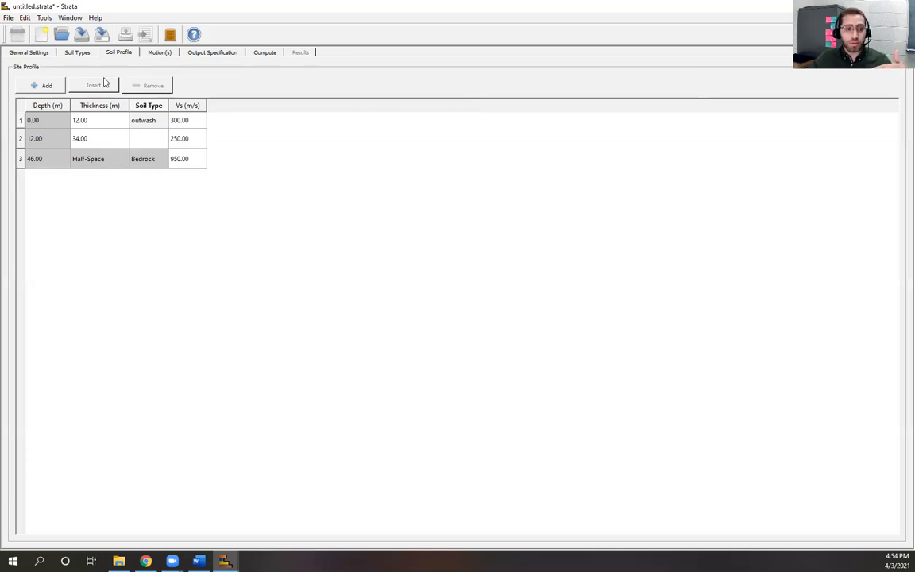
# Step: Change layer 2's soil type to clay, then view the presentation PDF
pyautogui.click(156, 142)
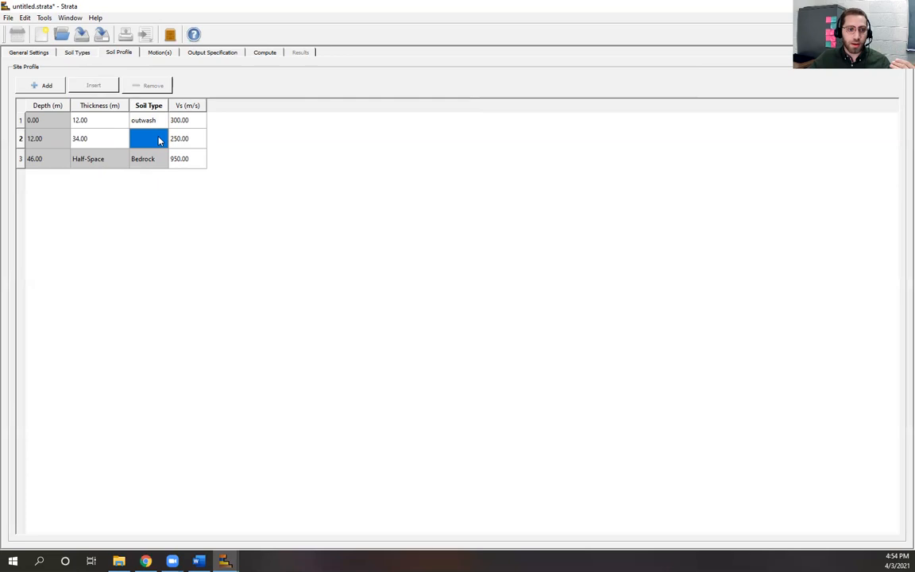
pyautogui.click(157, 140)
pyautogui.click(161, 140)
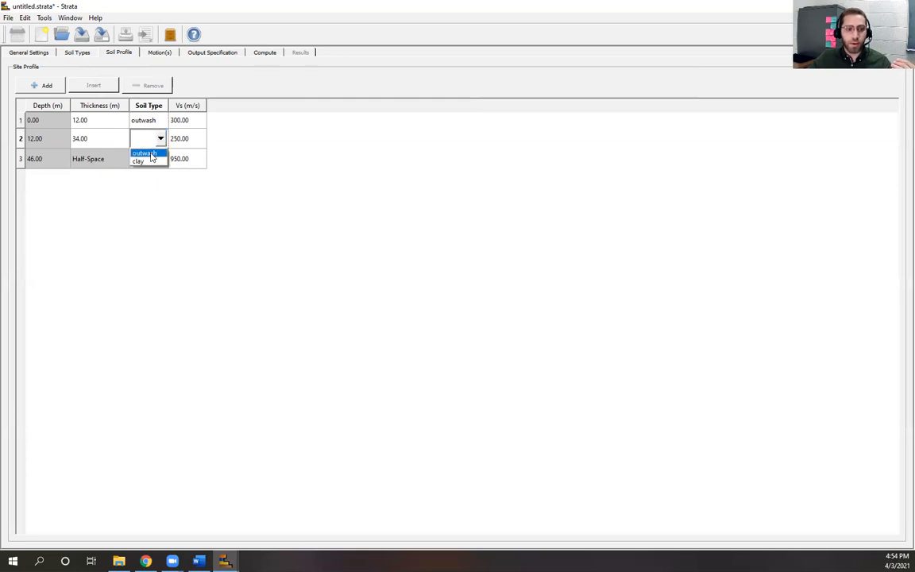
pyautogui.click(144, 153)
pyautogui.click(159, 140)
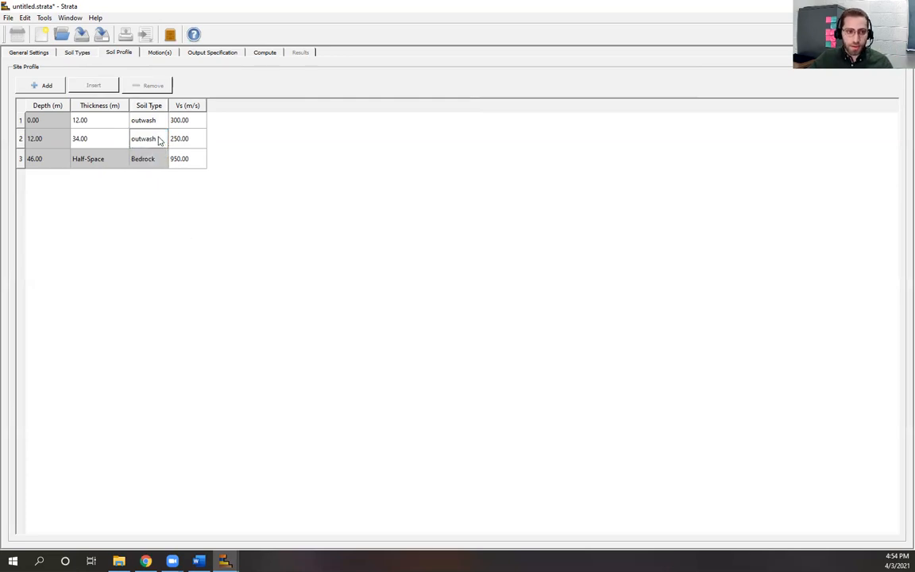
pyautogui.click(162, 139)
pyautogui.click(140, 161)
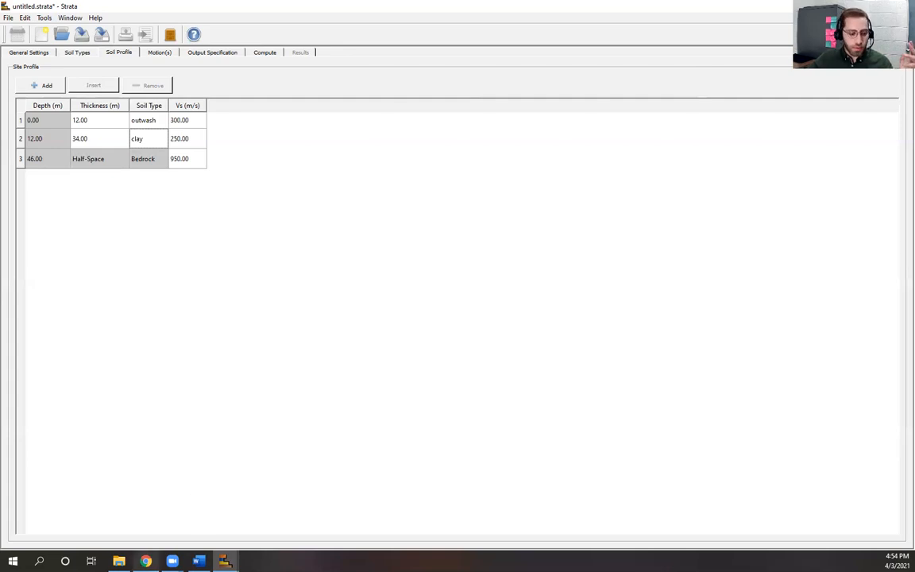
pyautogui.click(146, 561)
pyautogui.scroll(3, 71, 159)
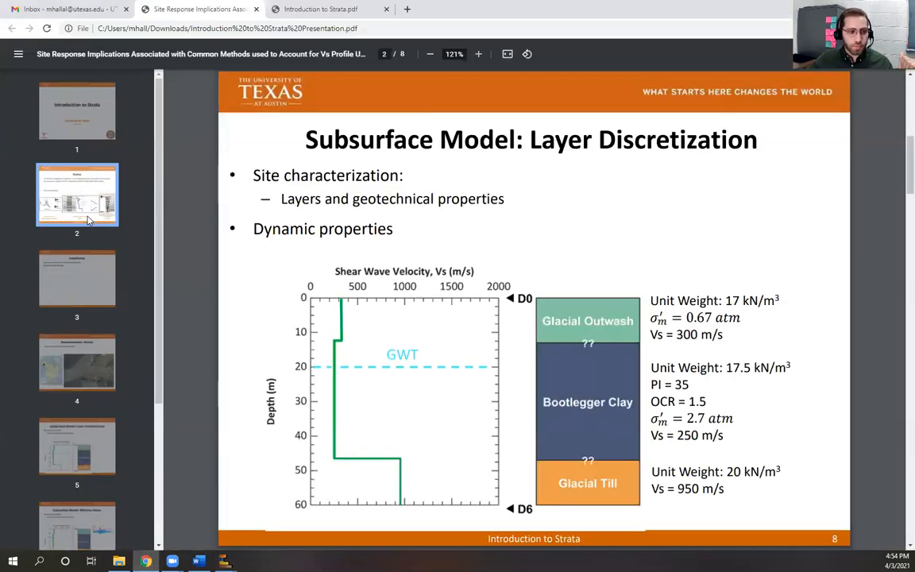
# Step: Page through slides 2, 7 and 8 of the presentation, then return to Strata
pyautogui.click(73, 191)
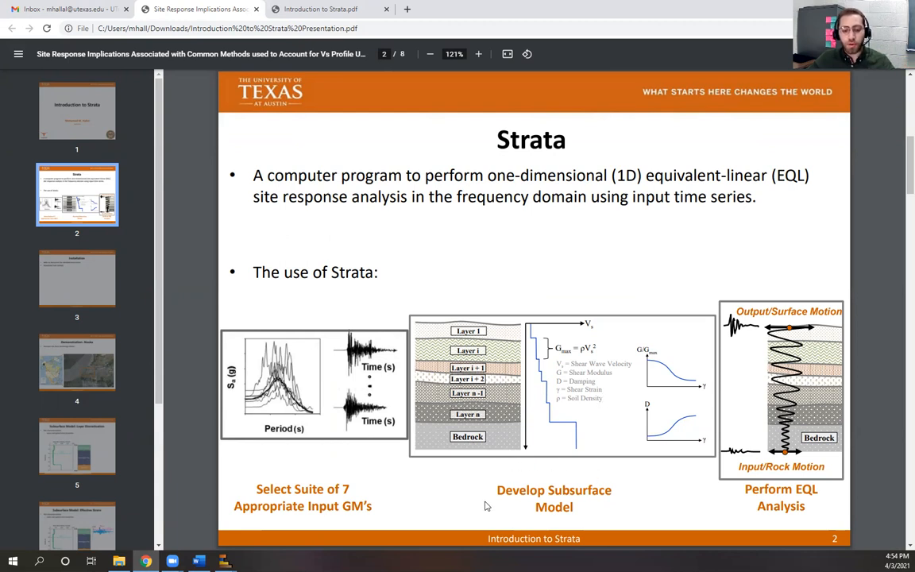
pyautogui.scroll(-5, 69, 377)
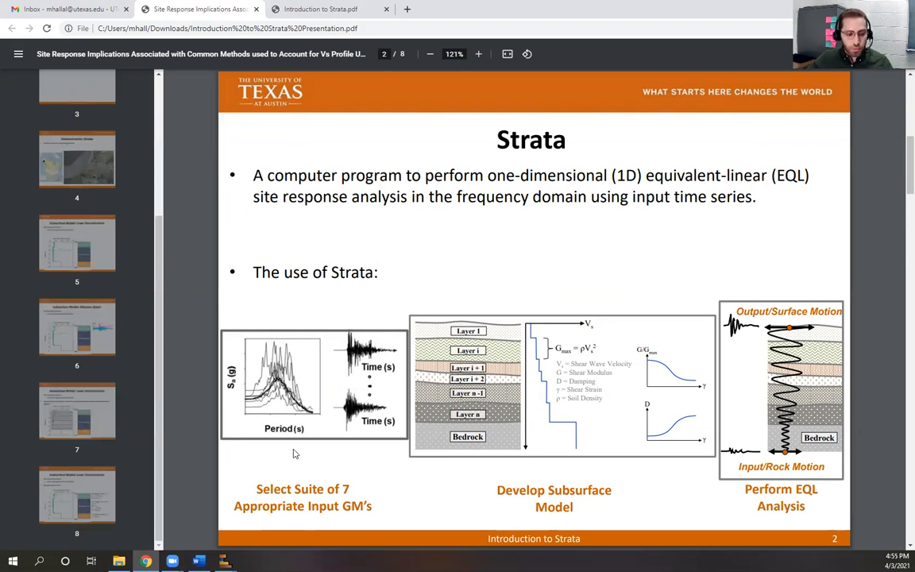
pyautogui.click(72, 410)
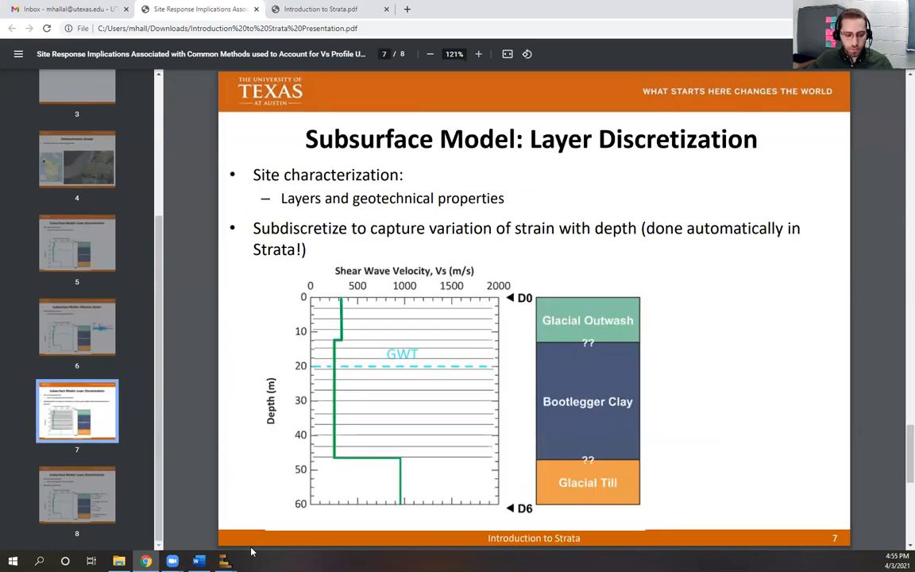
pyautogui.click(95, 498)
pyautogui.moveTo(224, 561)
pyautogui.click(262, 473)
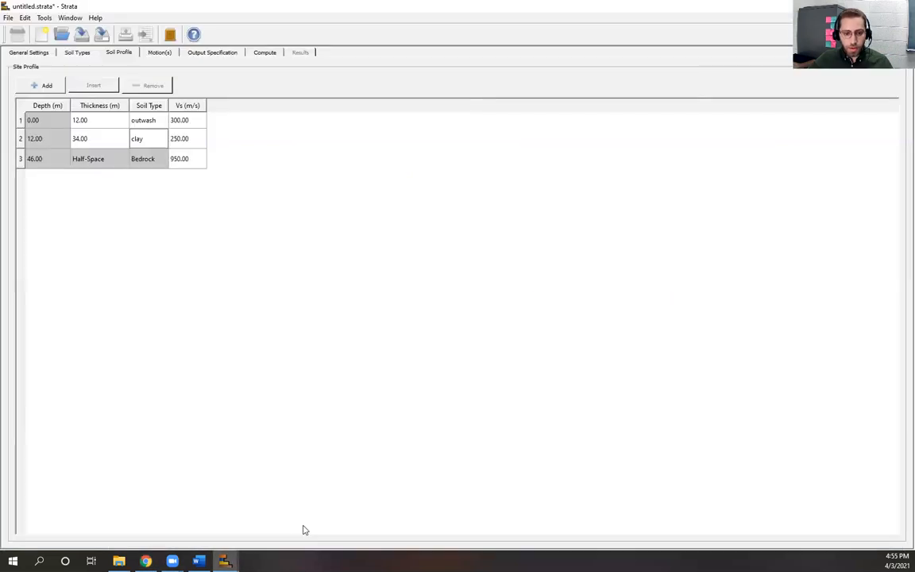
pyautogui.click(160, 53)
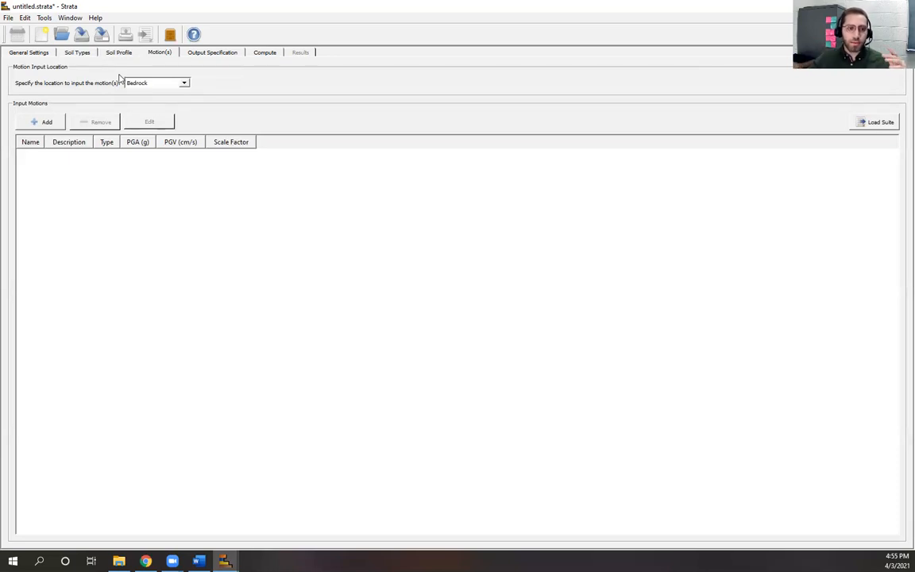
pyautogui.click(185, 83)
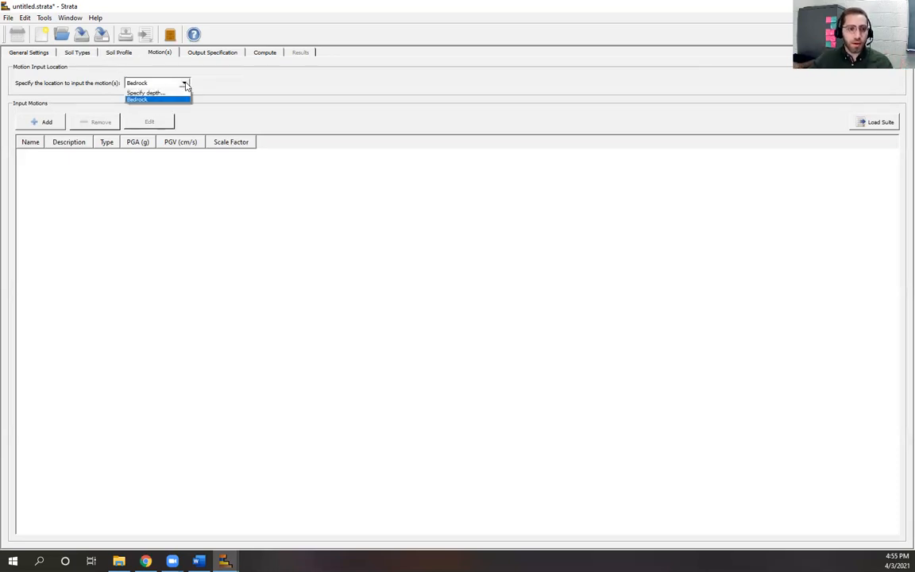
pyautogui.click(169, 100)
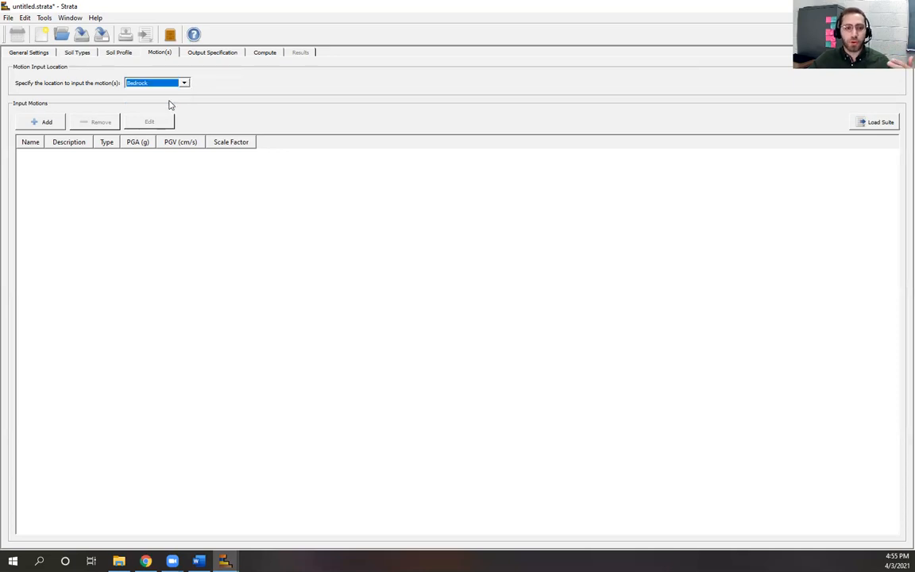
pyautogui.click(123, 56)
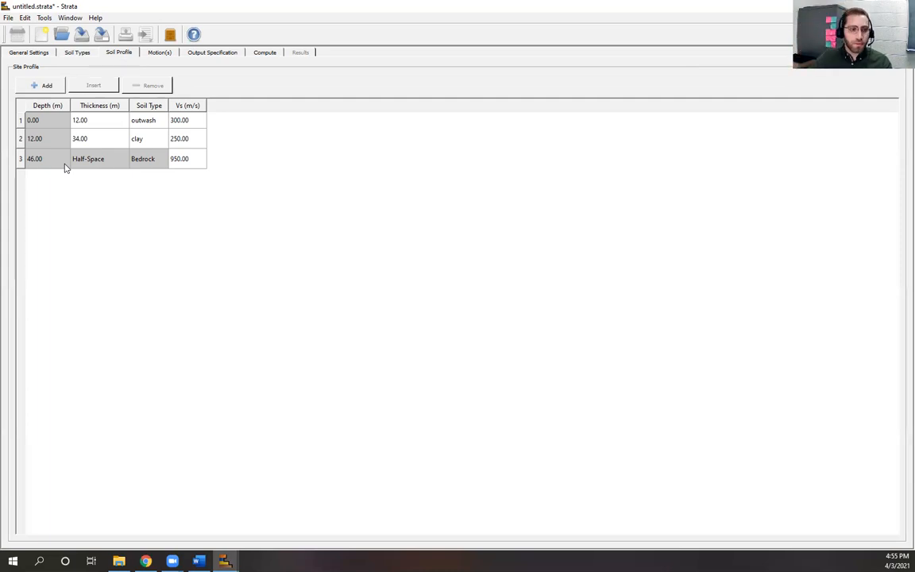
# Step: Show the Motion(s) page, with Bedrock as input location and no motions
pyautogui.click(158, 52)
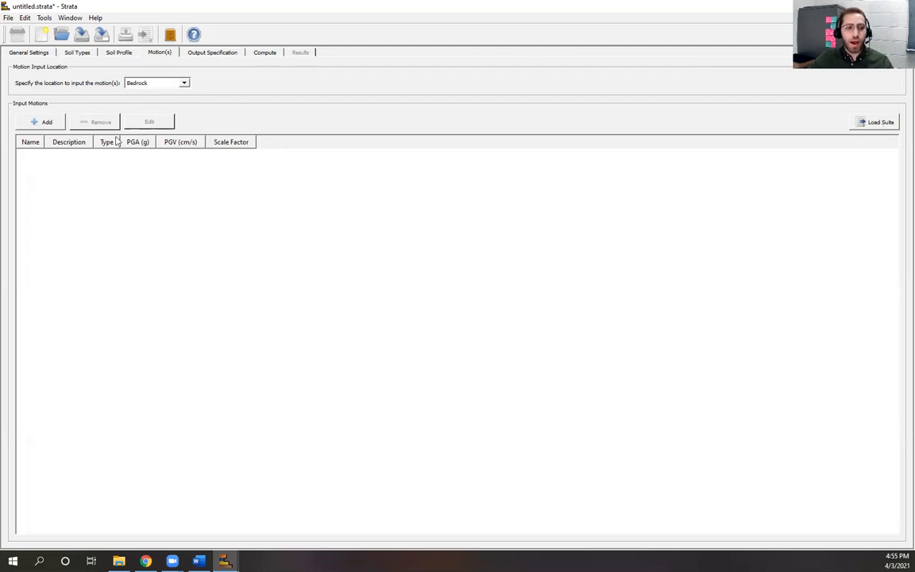
# Step: Add a motion from file Input Motions > Medium > evid_14268015_29305_D6_EW.txt
pyautogui.click(36, 126)
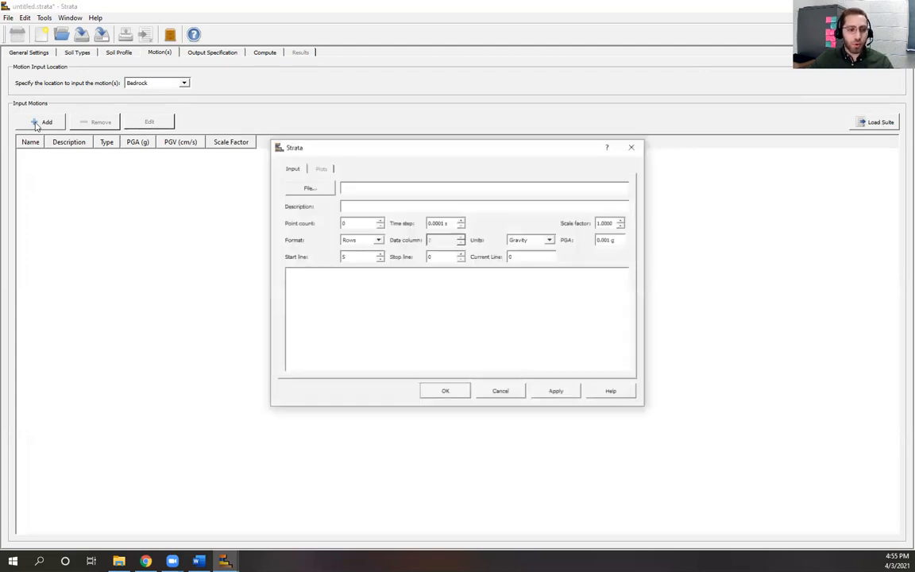
pyautogui.click(308, 188)
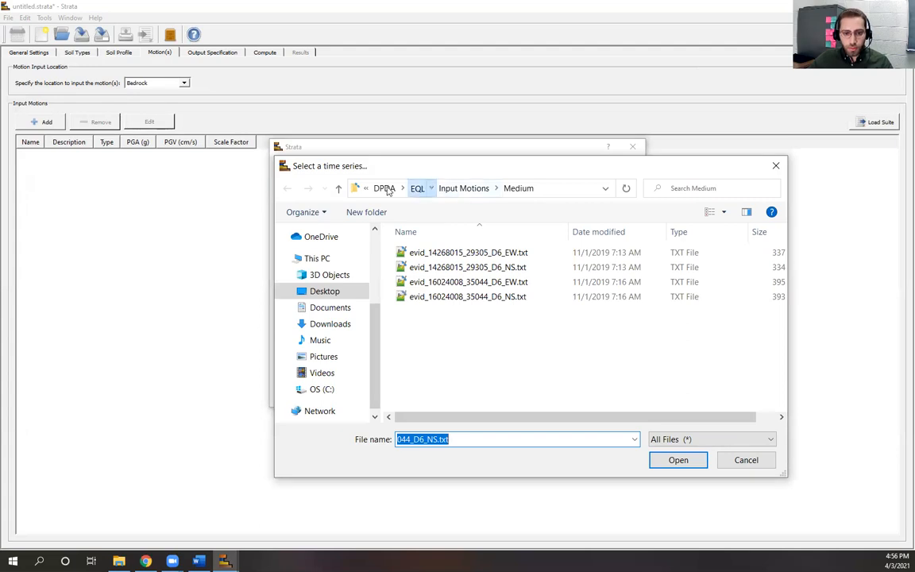
pyautogui.click(417, 188)
pyautogui.scroll(3, 380, 298)
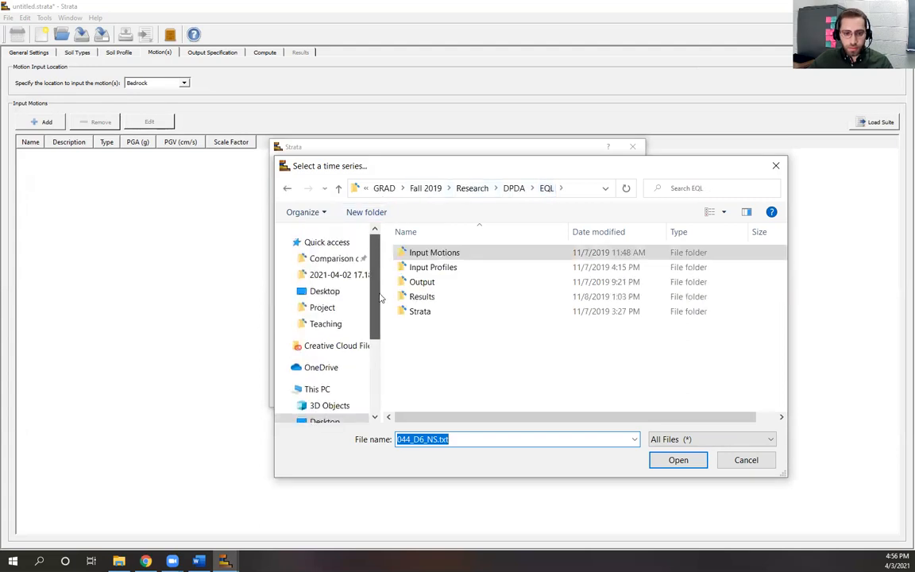
pyautogui.scroll(-3, 380, 298)
pyautogui.doubleClick(435, 253)
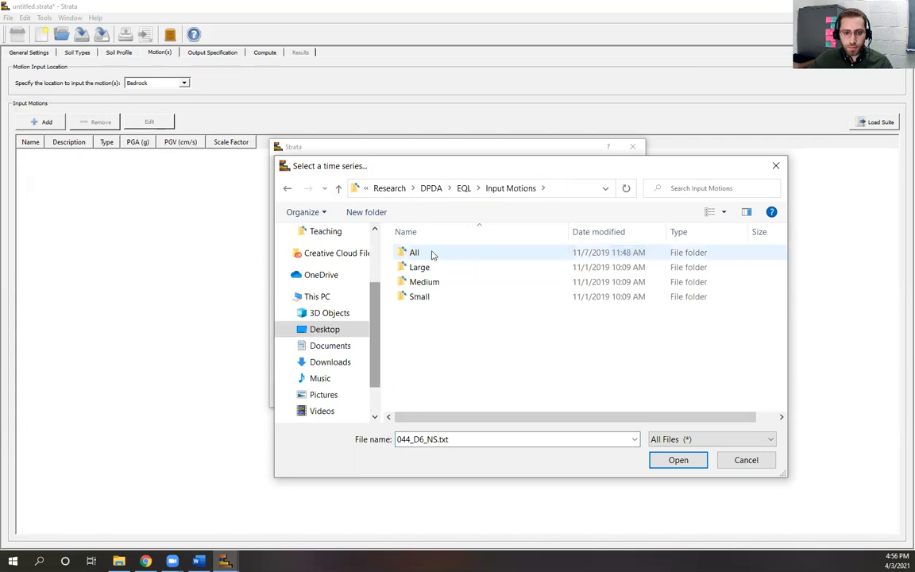
pyautogui.click(430, 286)
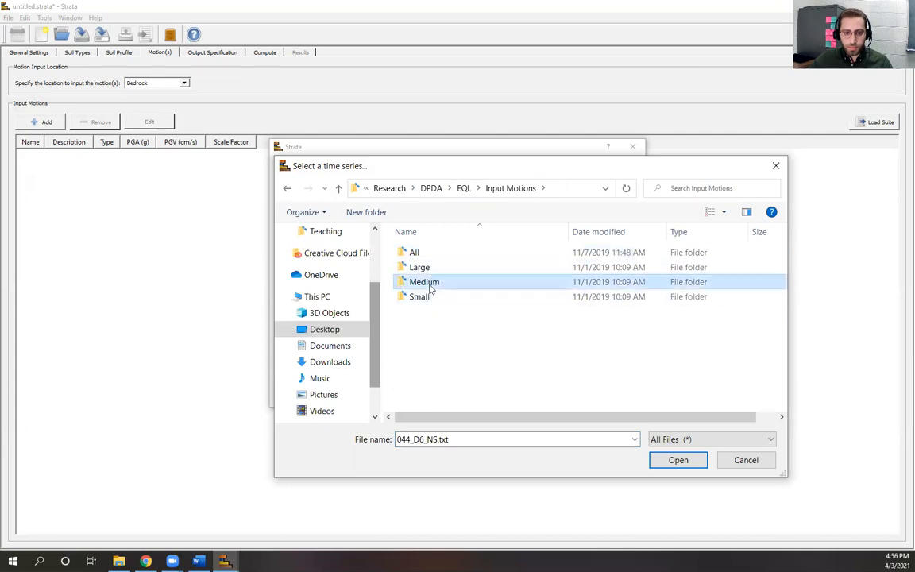
pyautogui.doubleClick(430, 284)
pyautogui.click(461, 252)
pyautogui.click(668, 464)
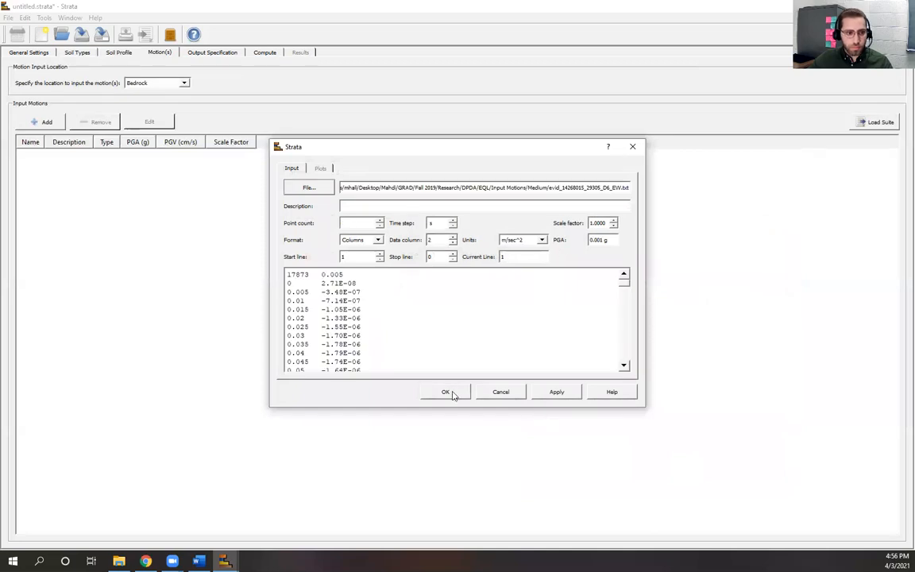
# Step: Give the motion a 0.0500 time step and widen the Name and Description columns
pyautogui.click(445, 394)
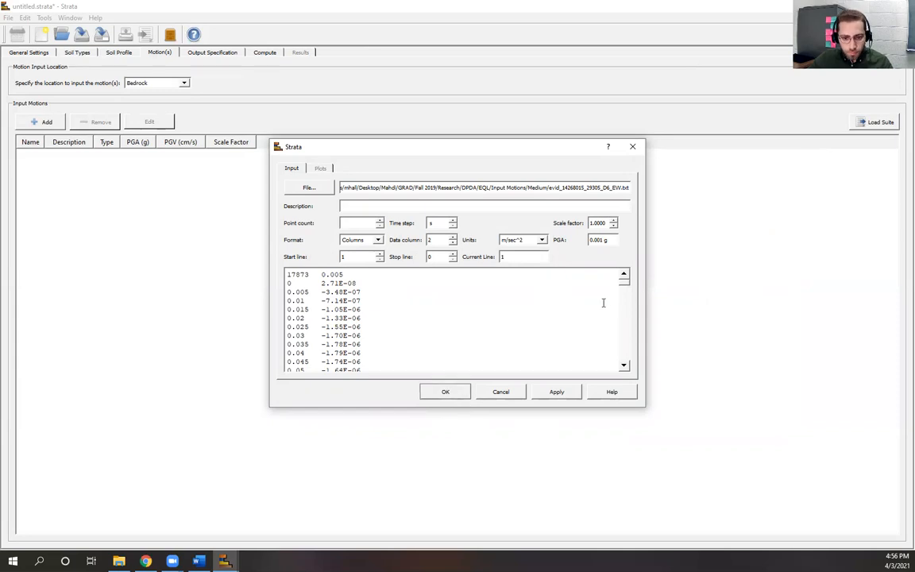
pyautogui.moveTo(624, 284); pyautogui.dragTo(619, 263)
pyautogui.click(570, 394)
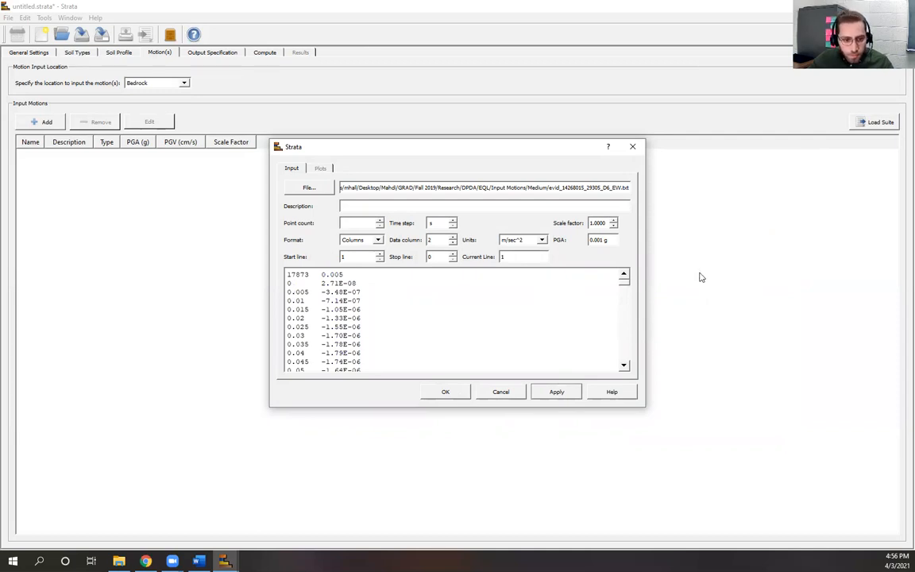
pyautogui.click(439, 222)
pyautogui.write('0.0500')
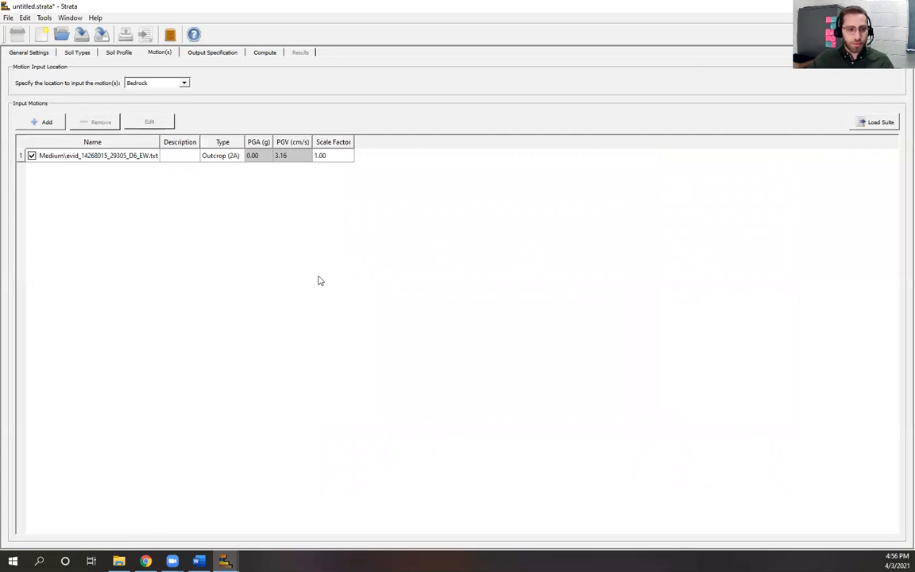
pyautogui.moveTo(199, 135); pyautogui.dragTo(254, 137)
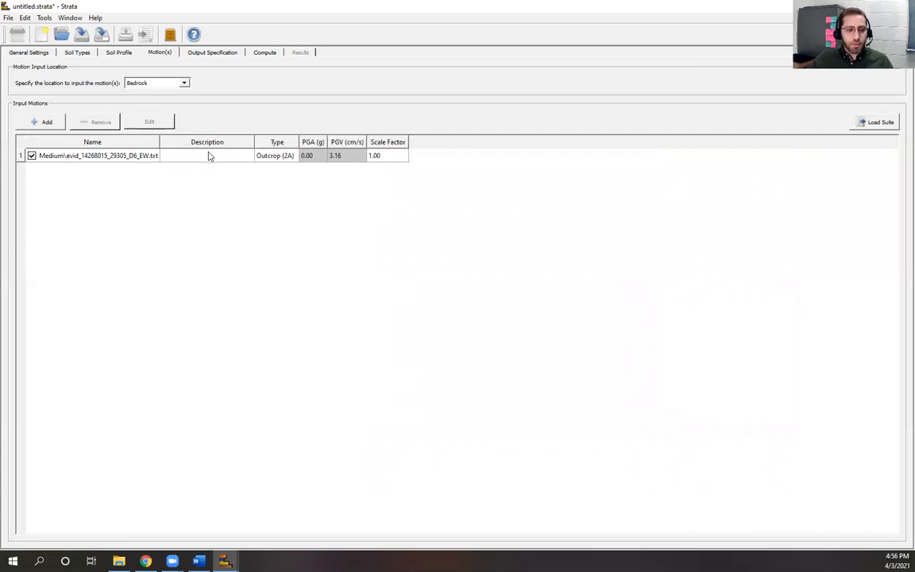
pyautogui.moveTo(161, 140); pyautogui.dragTo(205, 140)
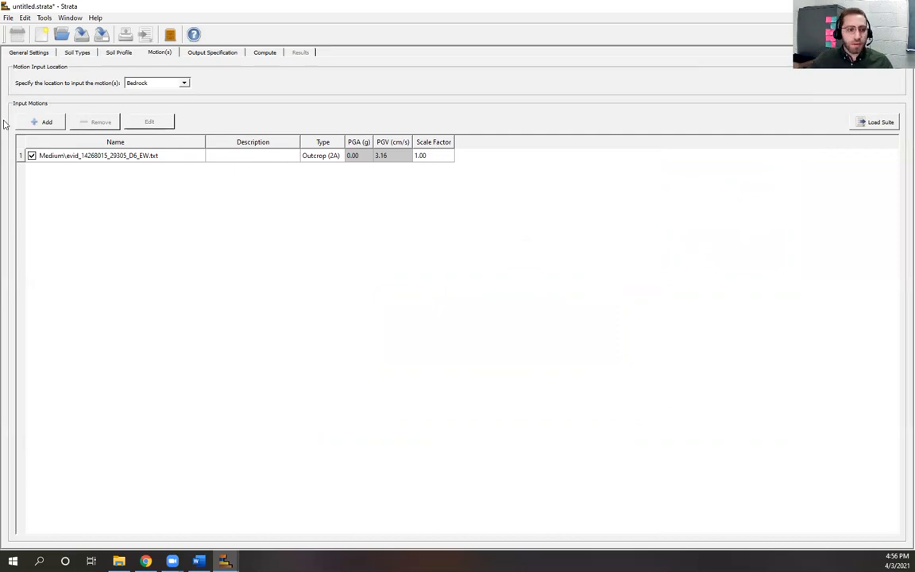
# Step: Add RSN73_SFERN_L09DWN.AT2 from Downloads > PEERNGARecords_Unscaled as a second motion
pyautogui.click(41, 123)
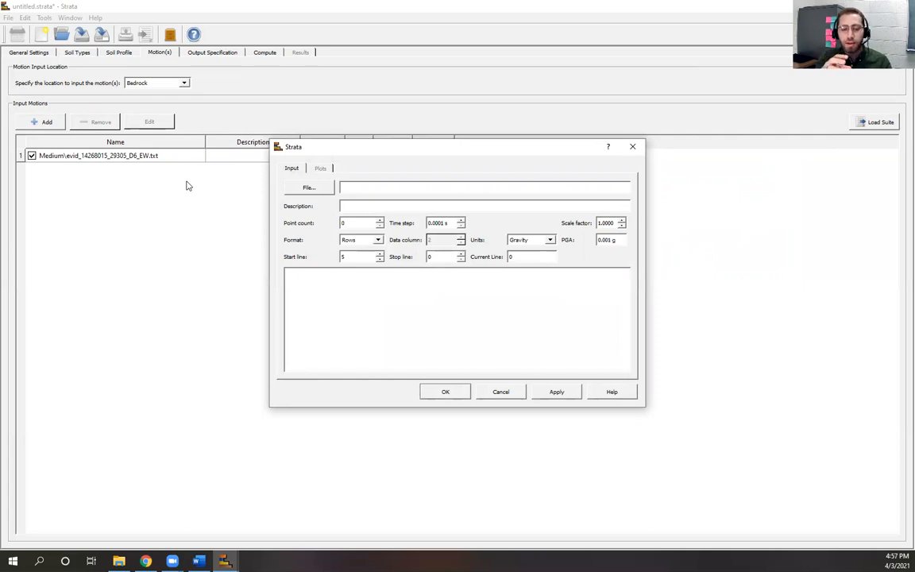
pyautogui.click(315, 189)
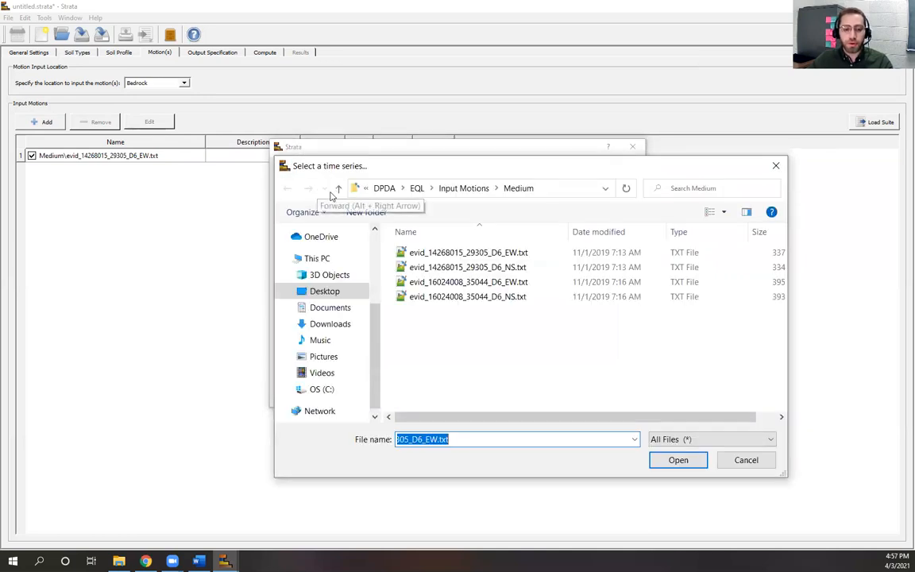
pyautogui.click(341, 326)
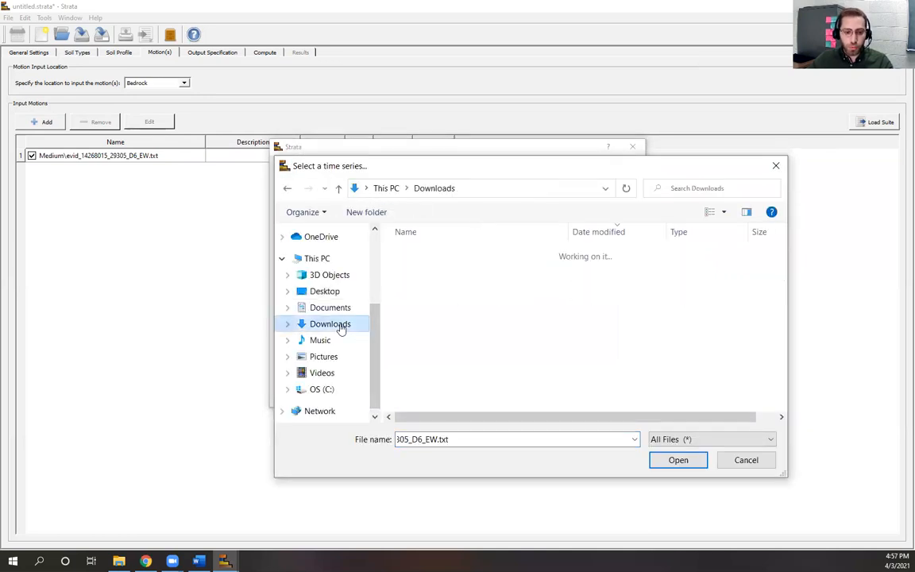
pyautogui.click(465, 378)
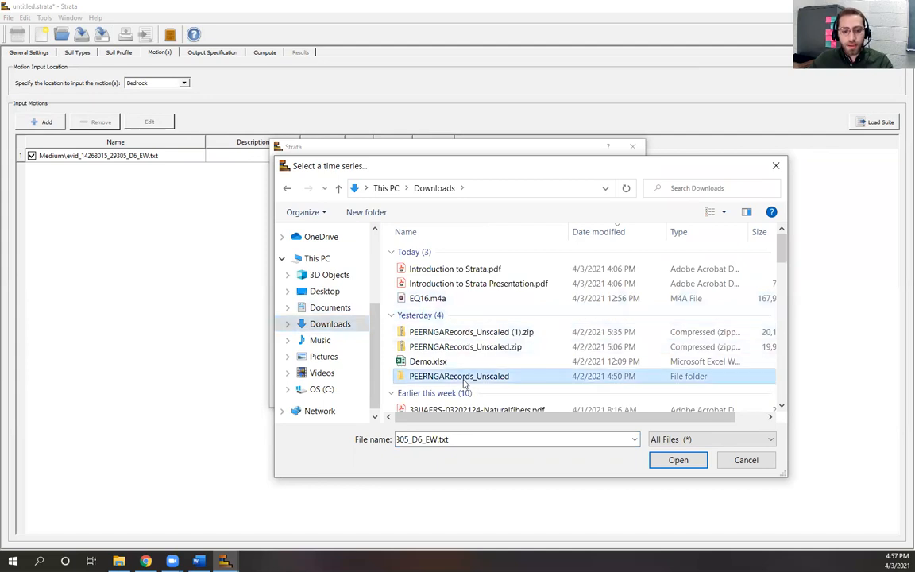
pyautogui.doubleClick(465, 378)
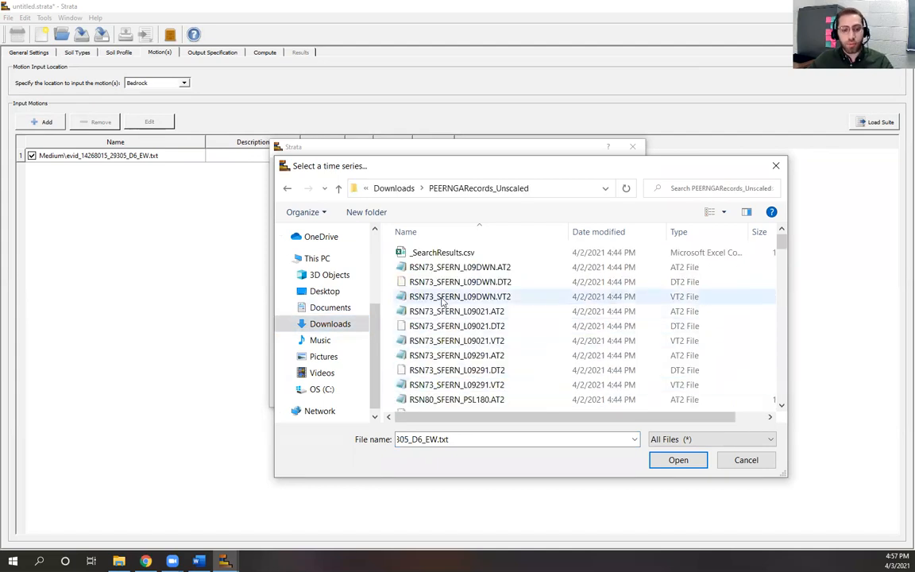
pyautogui.click(453, 268)
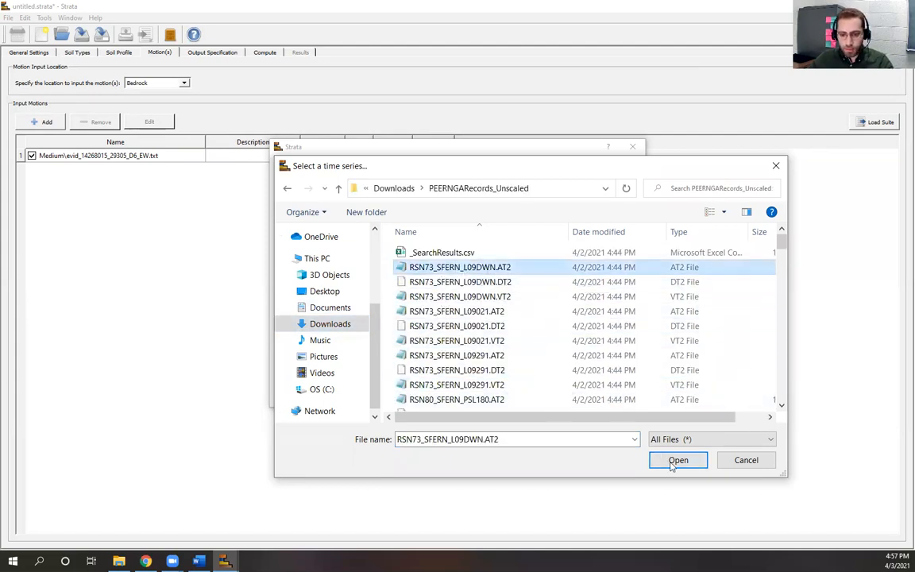
pyautogui.click(677, 461)
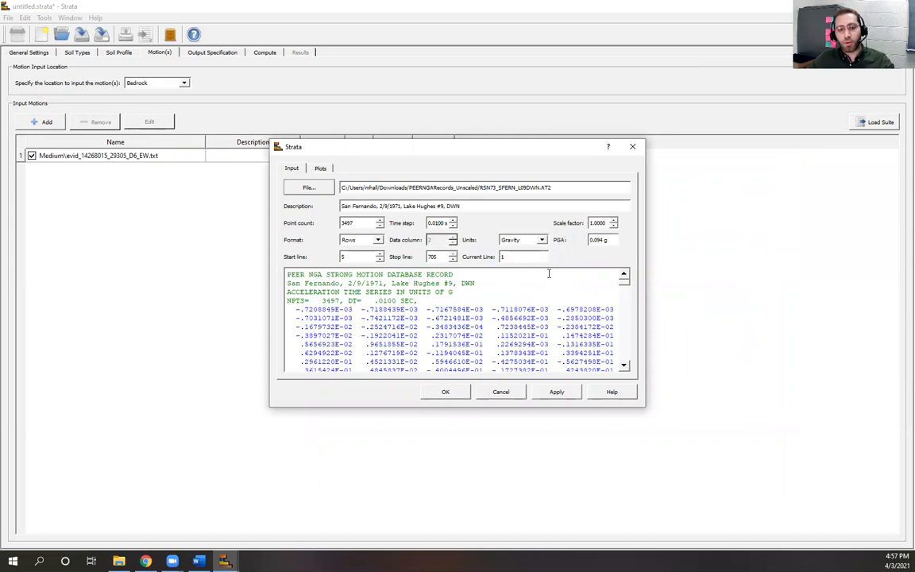
pyautogui.scroll(-2, 620, 310)
pyautogui.scroll(2, 619, 310)
pyautogui.click(446, 392)
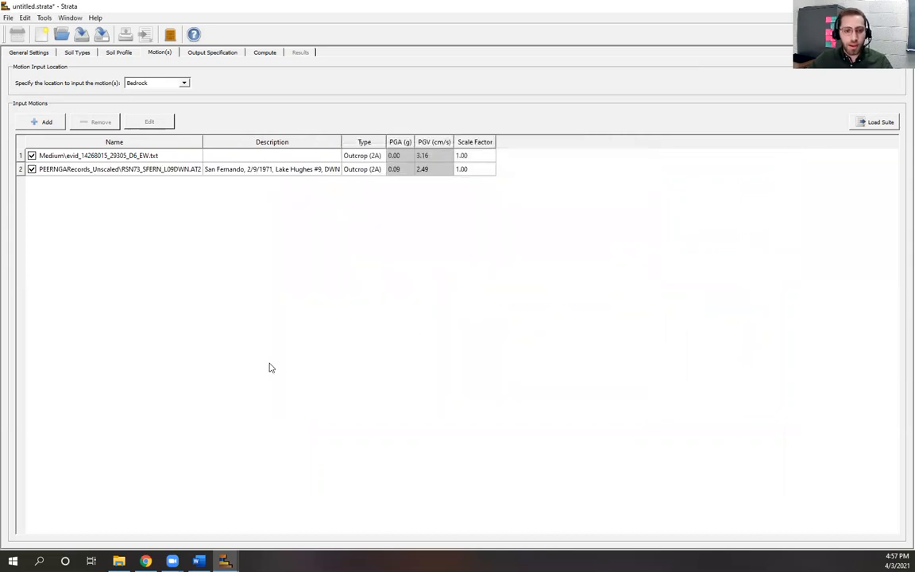
# Step: Set the second motion's scale factor to 1.5
pyautogui.click(477, 170)
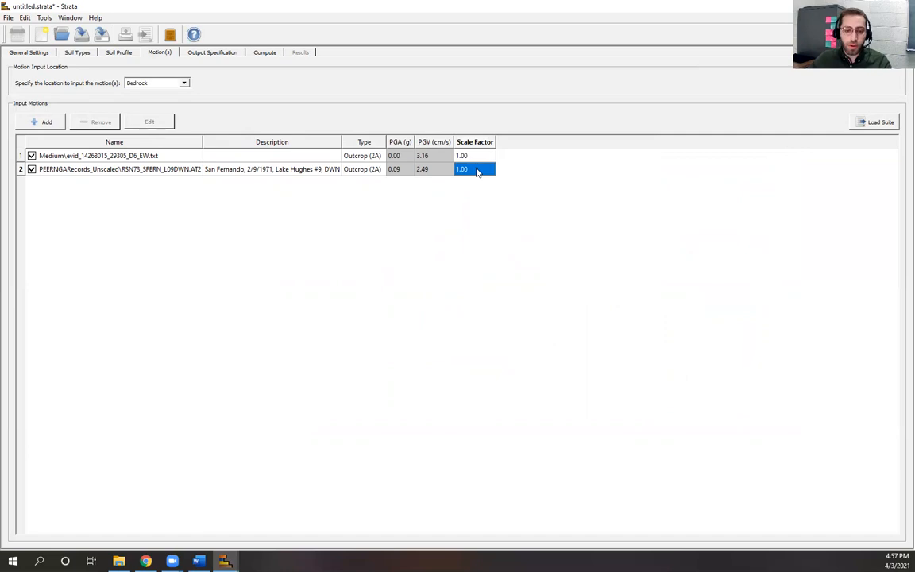
pyautogui.doubleClick(478, 170)
pyautogui.write('1.5')
pyautogui.click(489, 259)
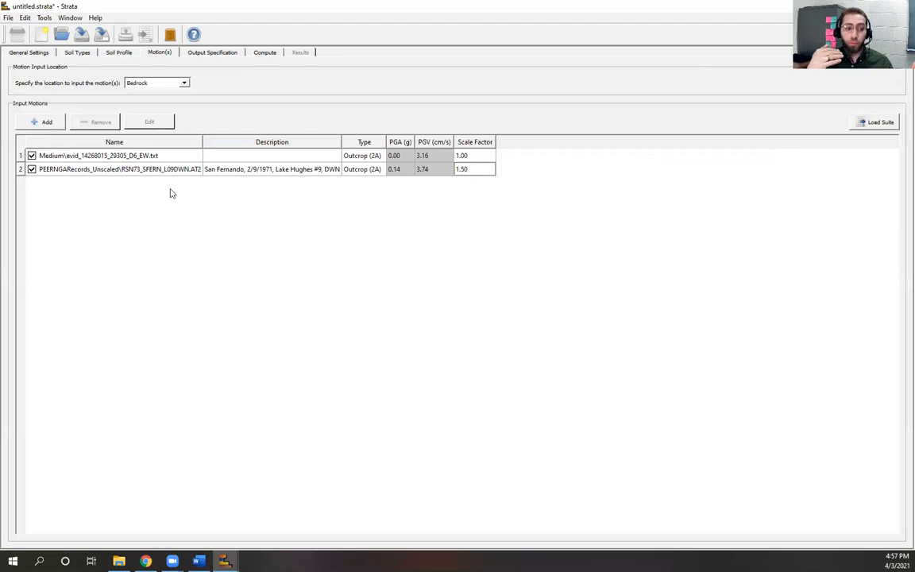
# Step: Remove both input motions, the Medium EW record and the San Fernando record
pyautogui.click(21, 155)
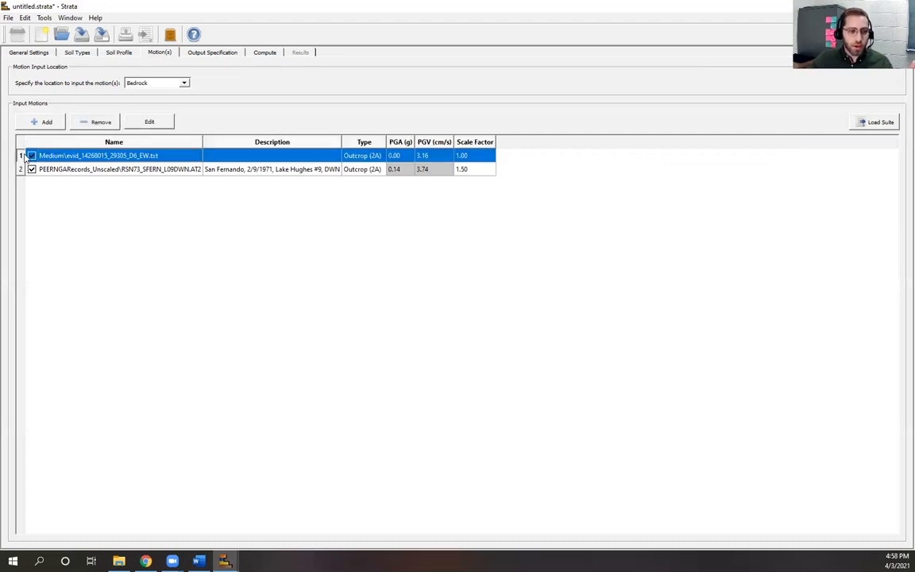
pyautogui.click(97, 121)
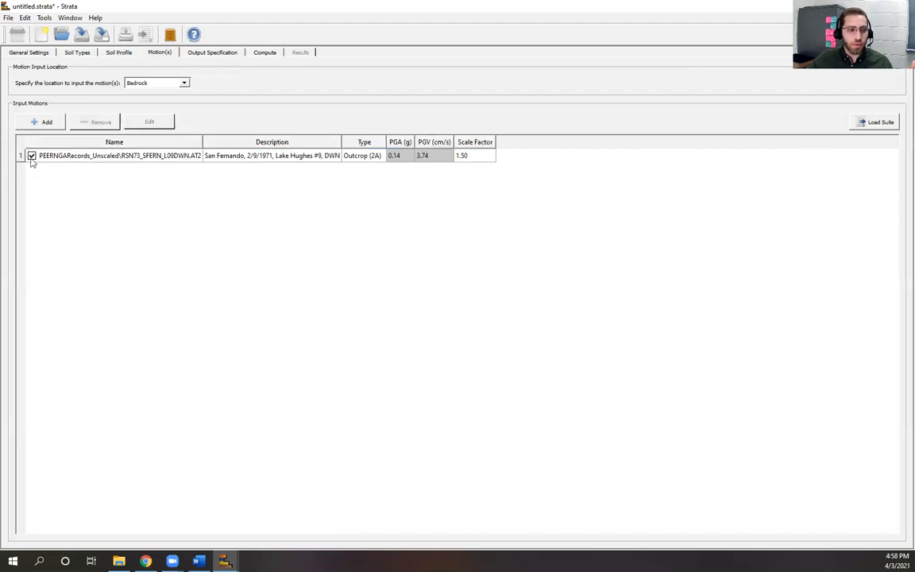
pyautogui.click(86, 122)
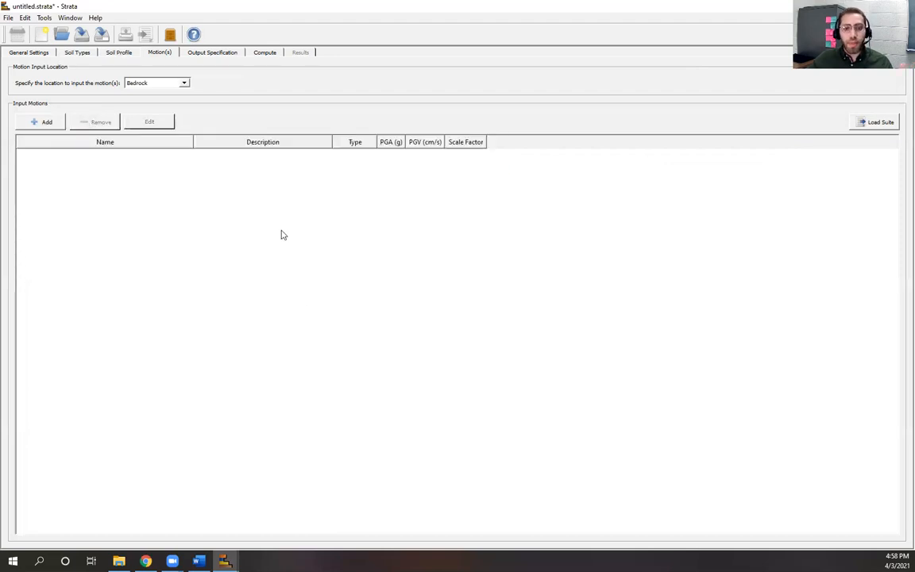
# Step: Load the motion suite suite-1.csv from the Desktop, bringing in seven PEER NGA motions
pyautogui.click(879, 123)
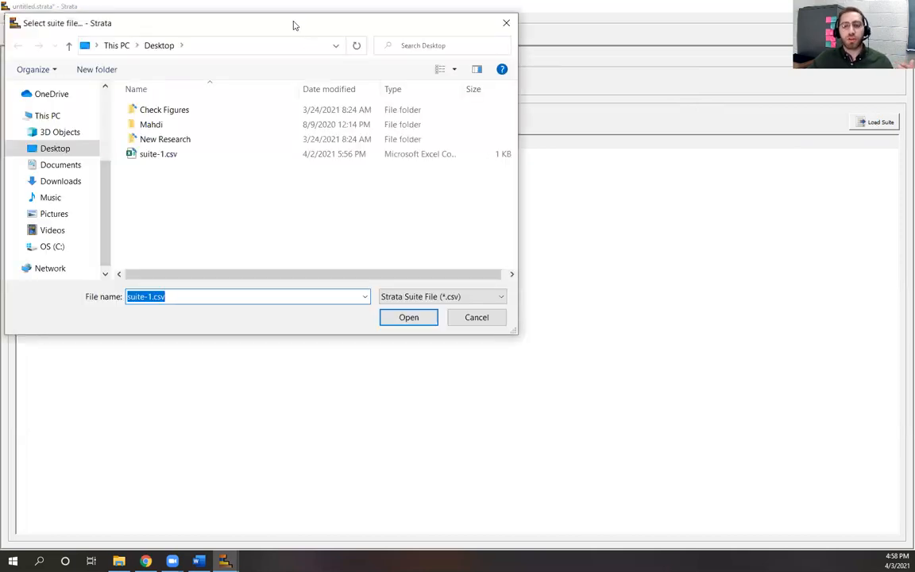
pyautogui.moveTo(293, 26); pyautogui.dragTo(487, 147)
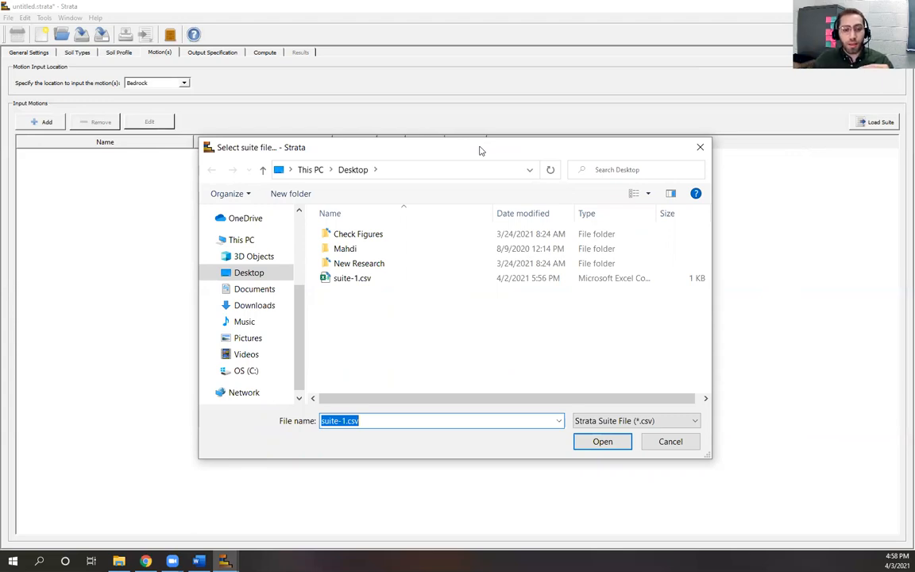
pyautogui.click(392, 282)
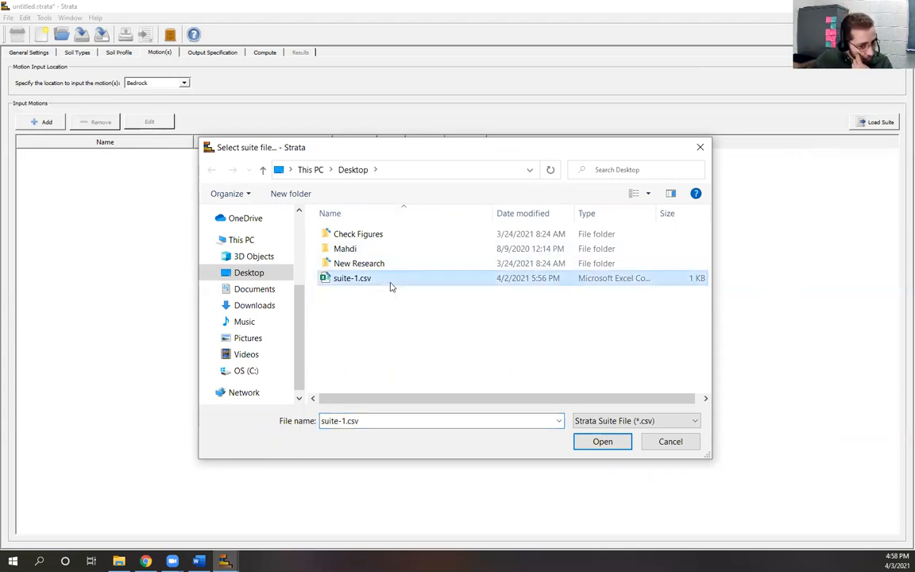
pyautogui.click(600, 447)
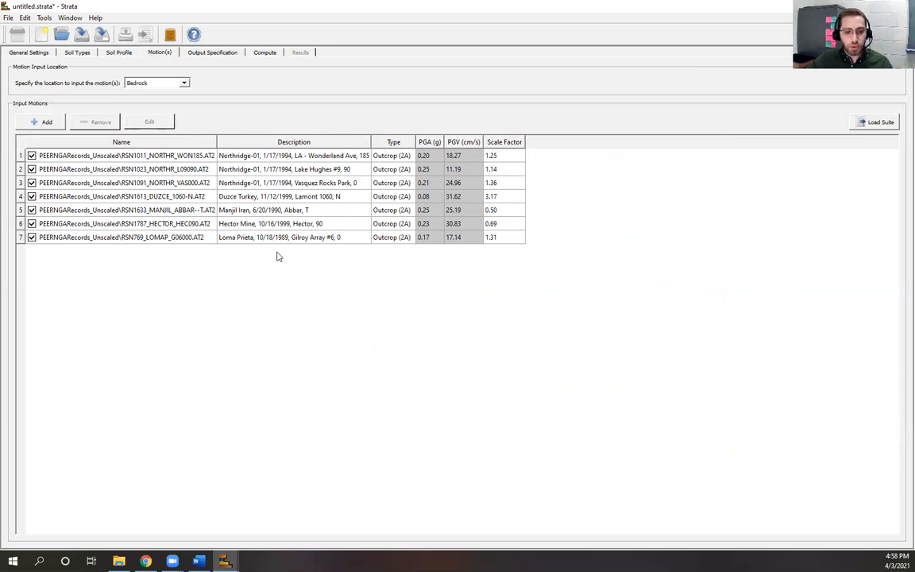
pyautogui.click(405, 156)
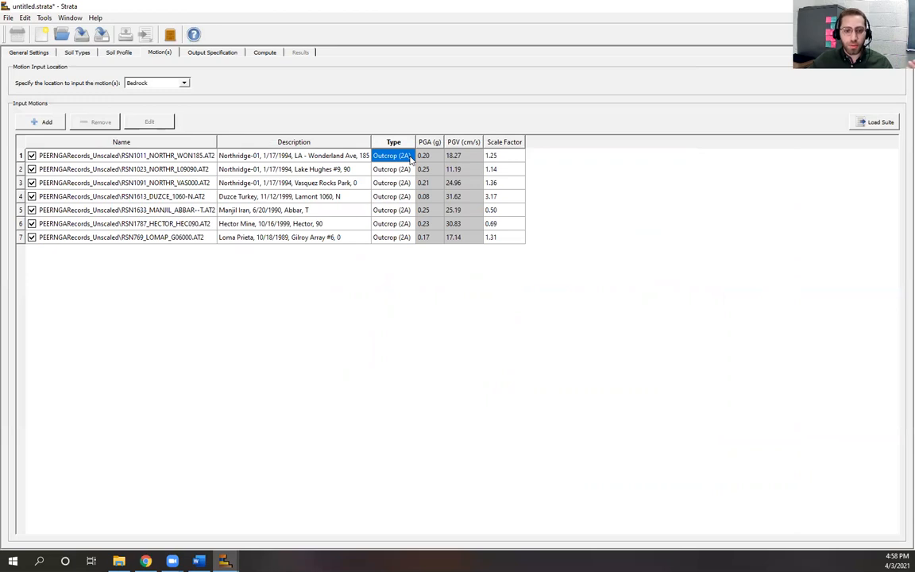
pyautogui.doubleClick(372, 154)
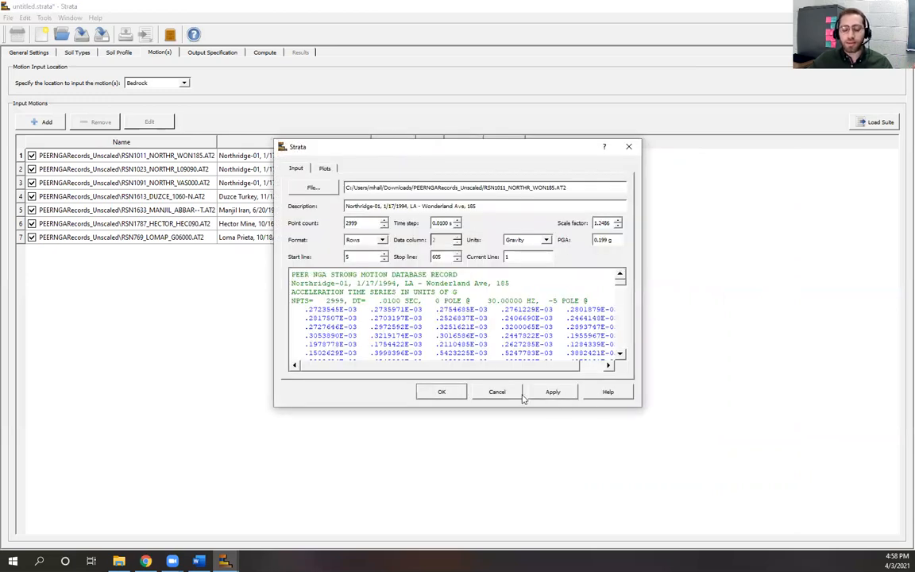
pyautogui.click(499, 393)
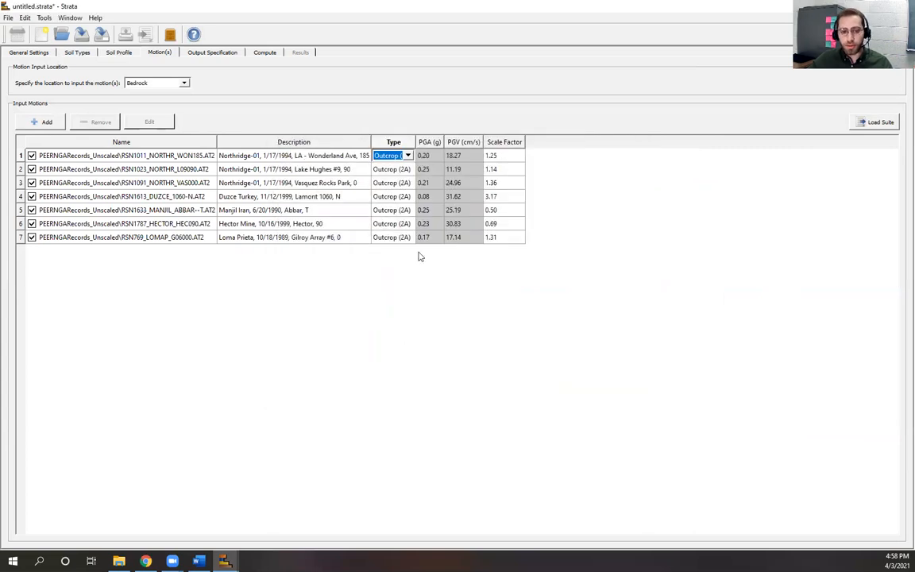
pyautogui.click(408, 156)
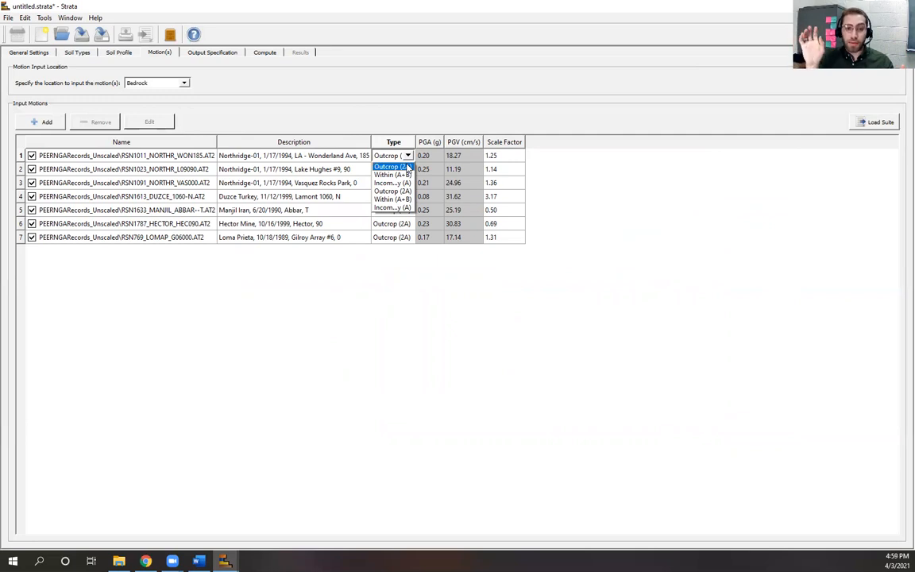
pyautogui.click(409, 168)
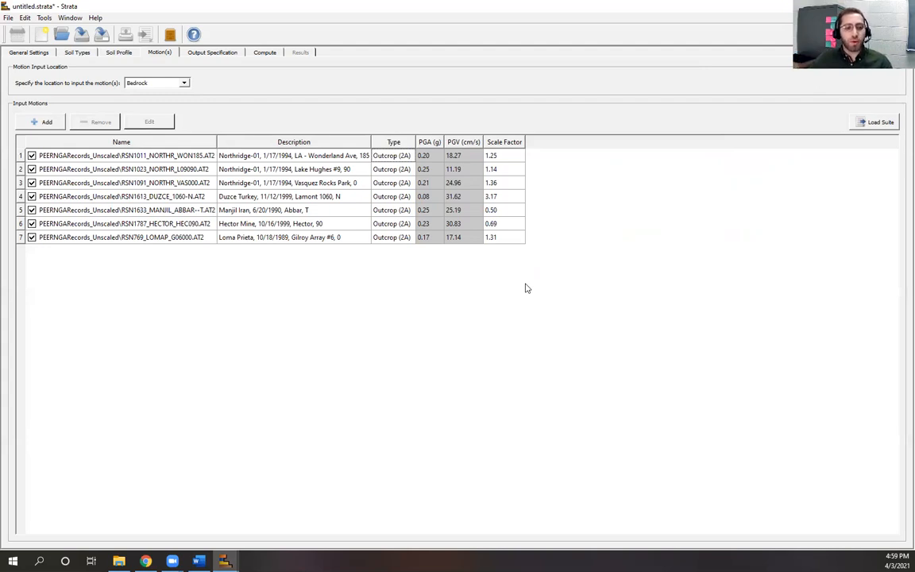
# Step: Go from Compute to Output Specification, briefly revisiting Motion(s), to show the Profiles list
pyautogui.click(264, 54)
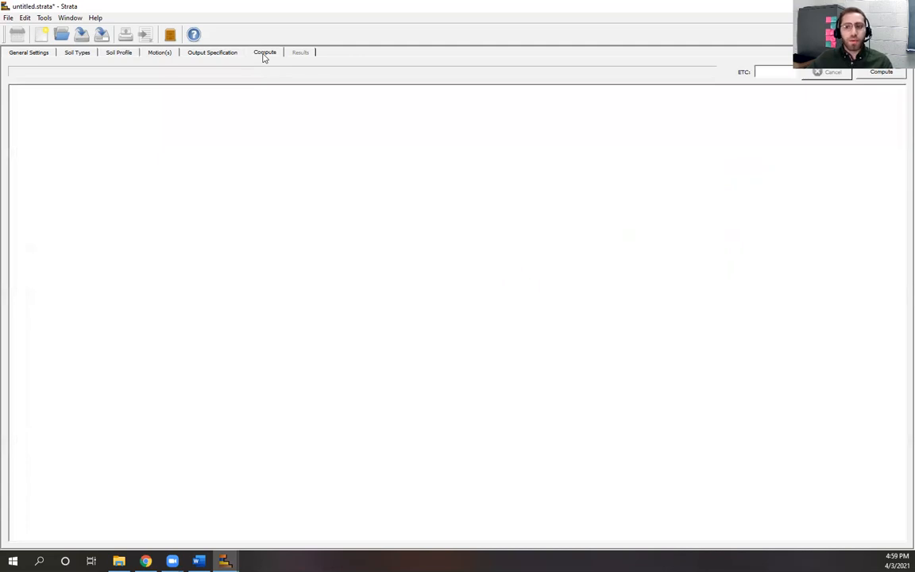
pyautogui.click(217, 54)
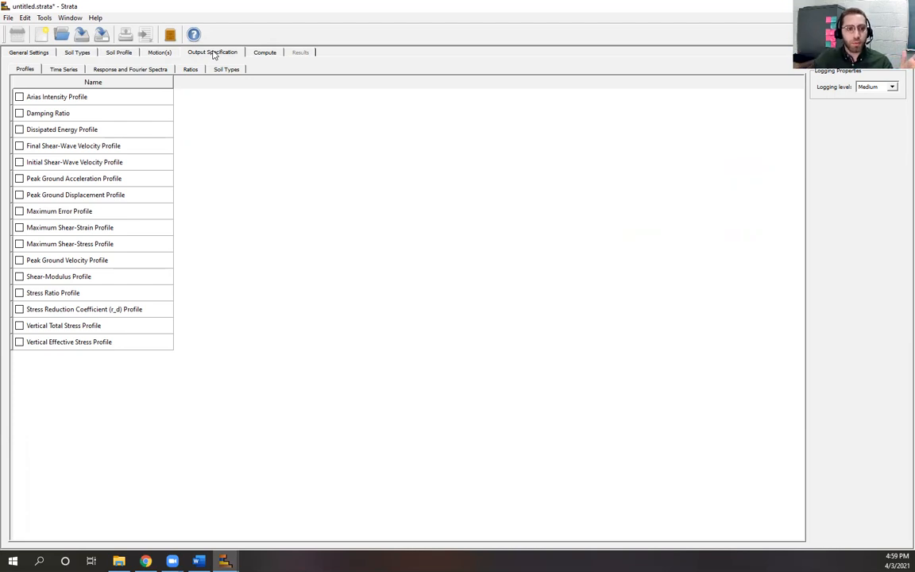
pyautogui.click(162, 53)
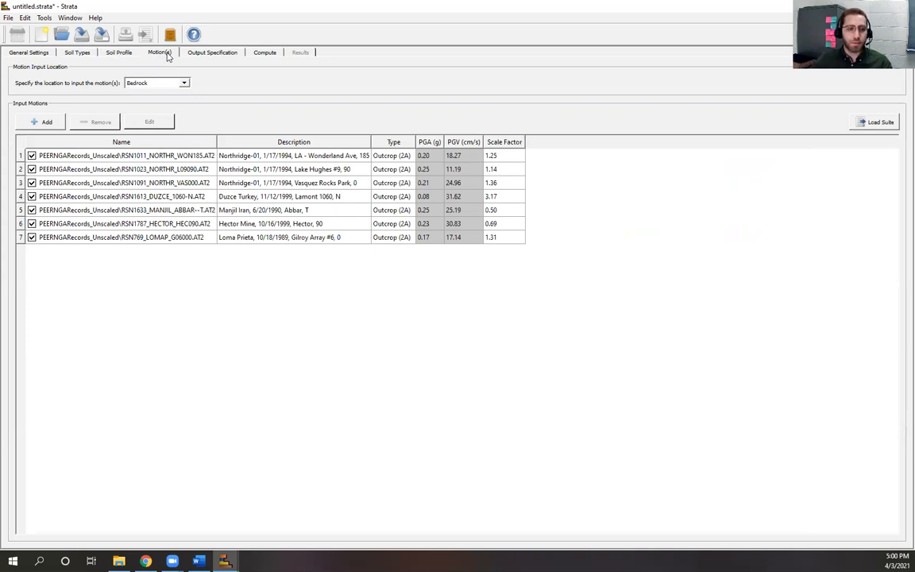
pyautogui.click(216, 55)
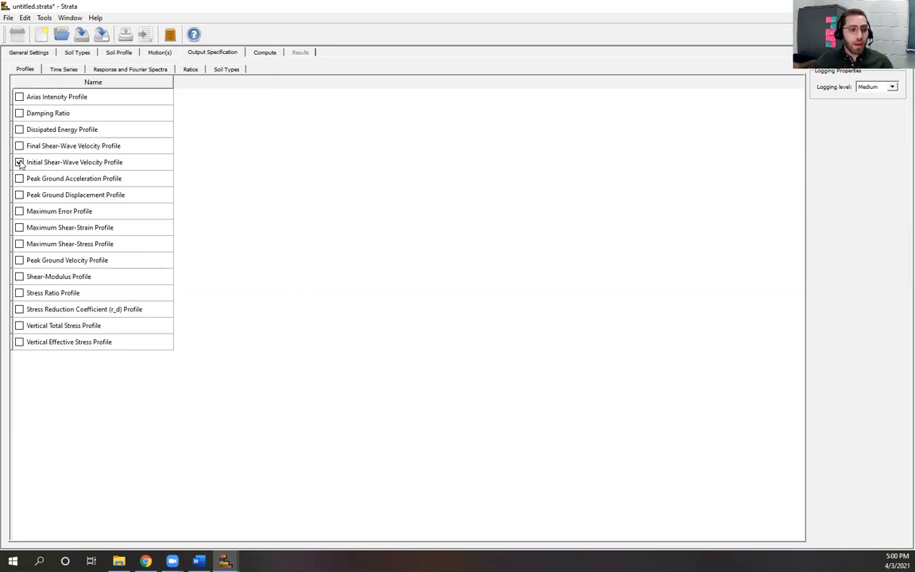
# Step: Request Final Shear-Wave Velocity, Peak Ground Acceleration and Maximum Shear-Strain profiles, then view Time Series outputs
pyautogui.click(20, 146)
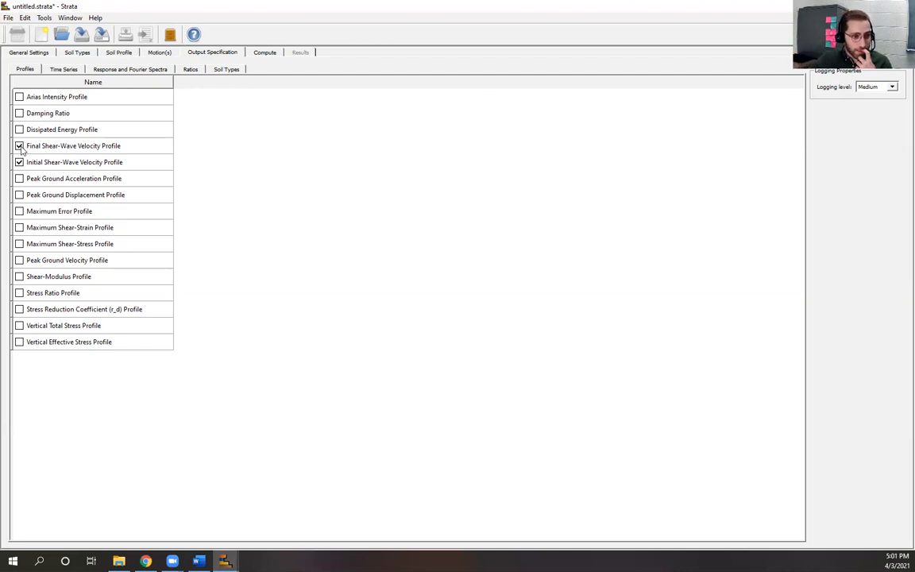
pyautogui.click(19, 178)
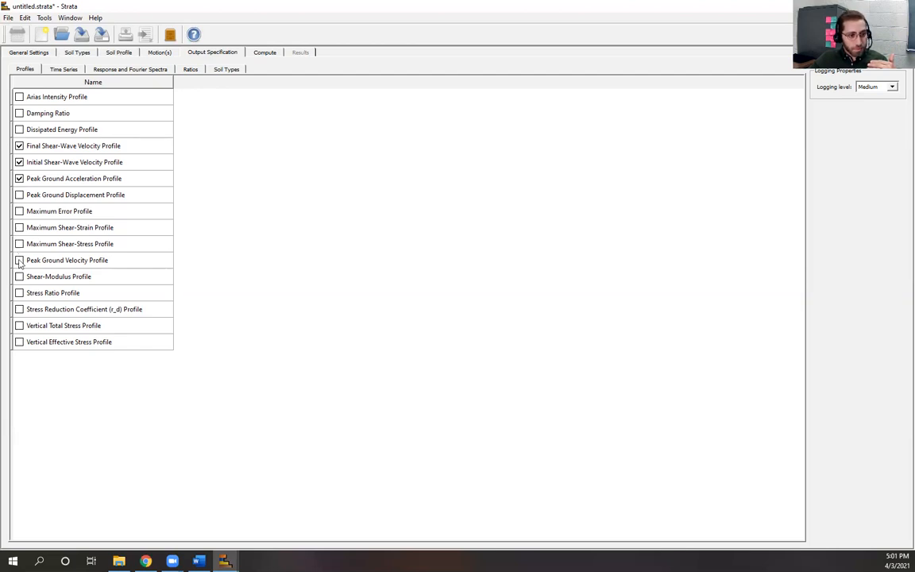
pyautogui.click(20, 228)
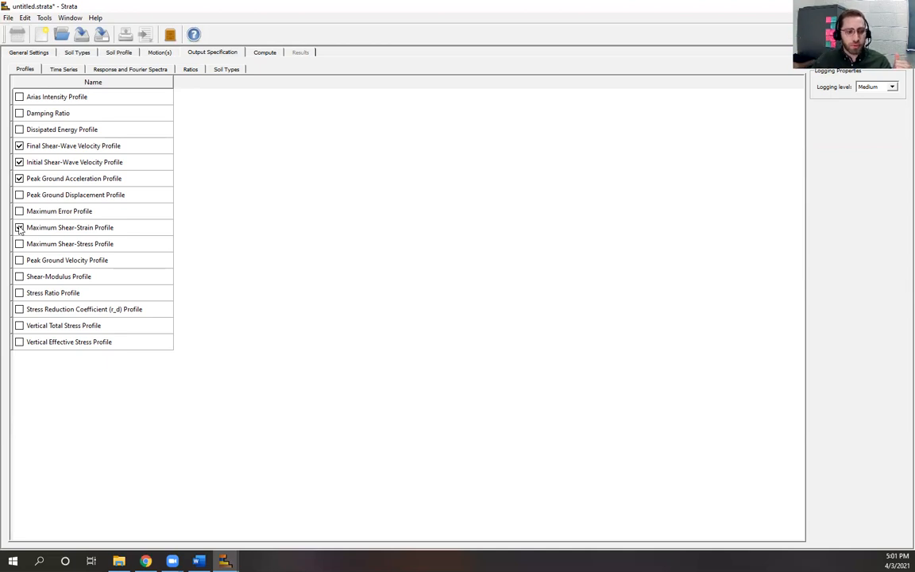
pyautogui.click(19, 228)
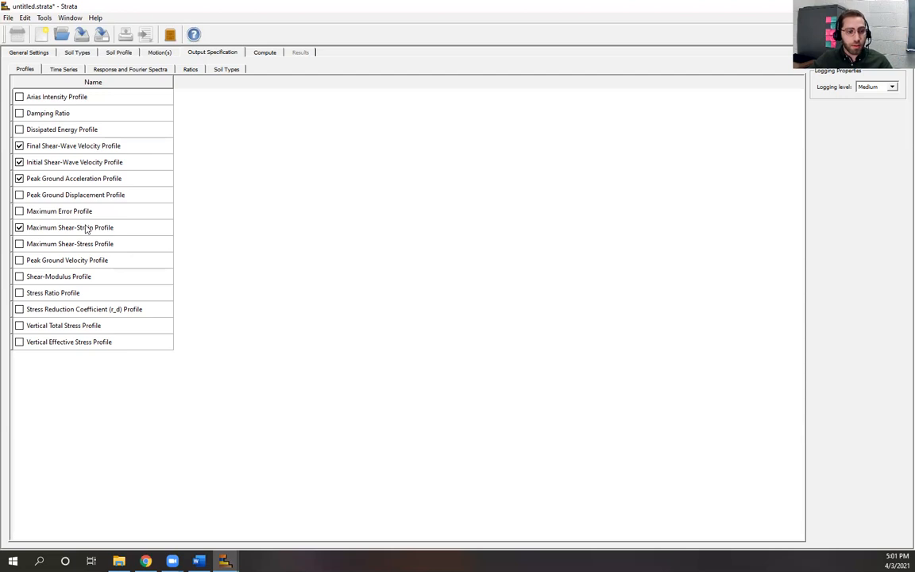
pyautogui.click(64, 70)
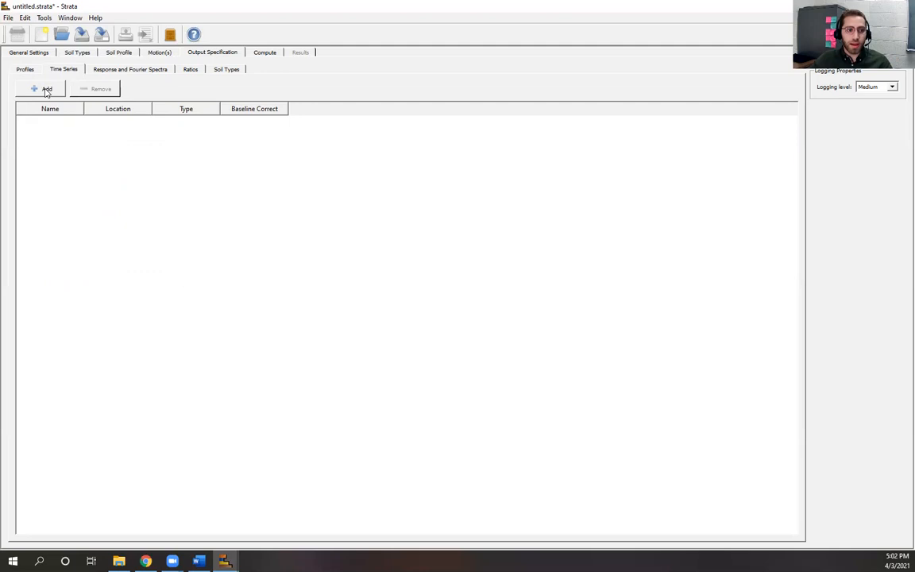
# Step: Inspect the Time Series output types, cancel without adding one, and show Response and Fourier Spectra
pyautogui.click(46, 88)
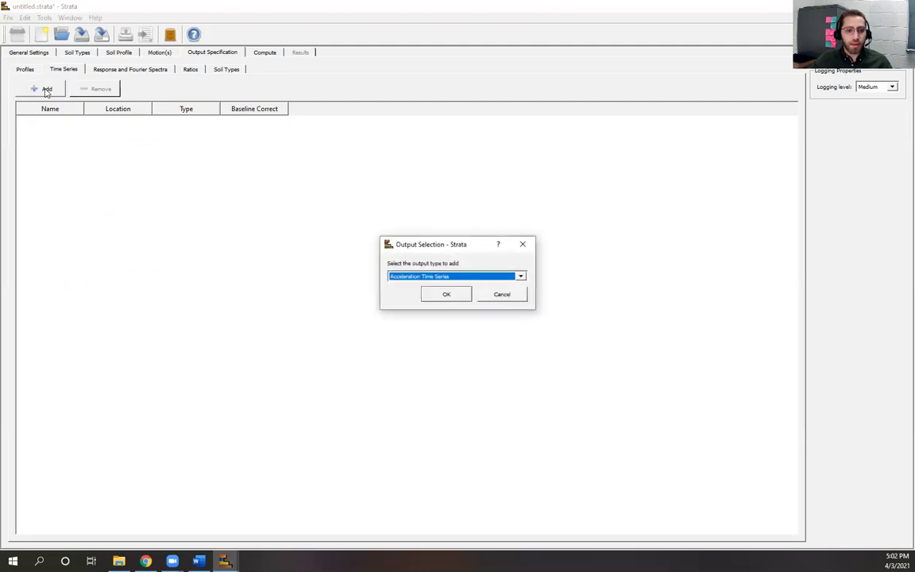
pyautogui.click(521, 277)
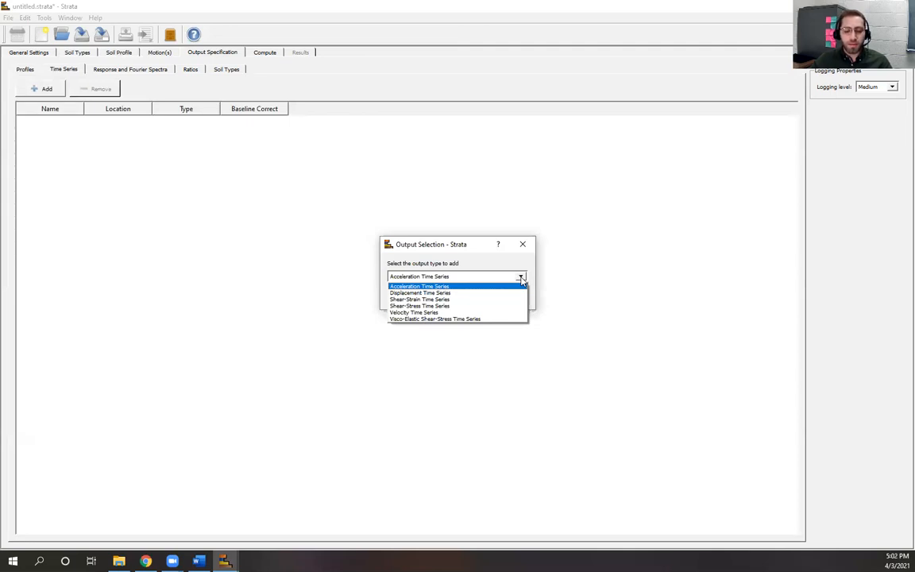
pyautogui.click(521, 279)
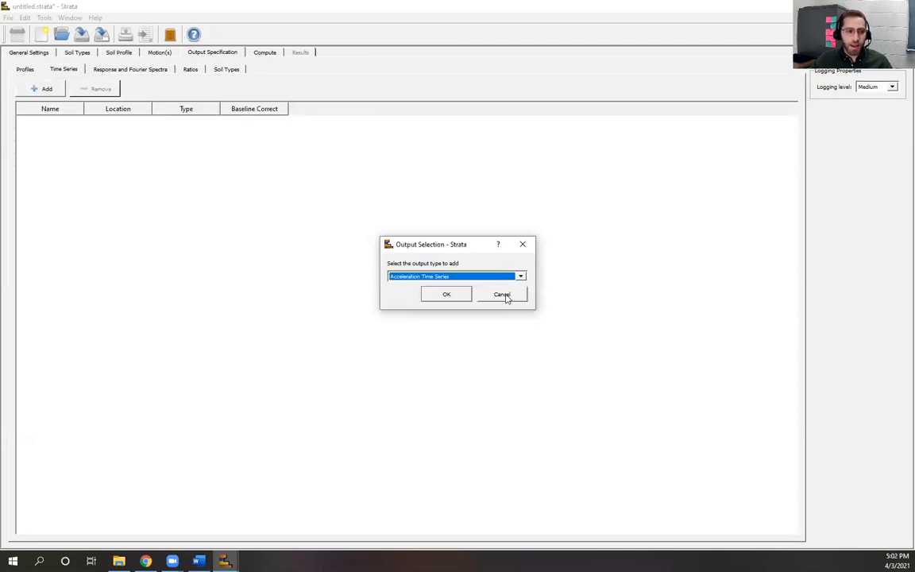
pyautogui.click(506, 296)
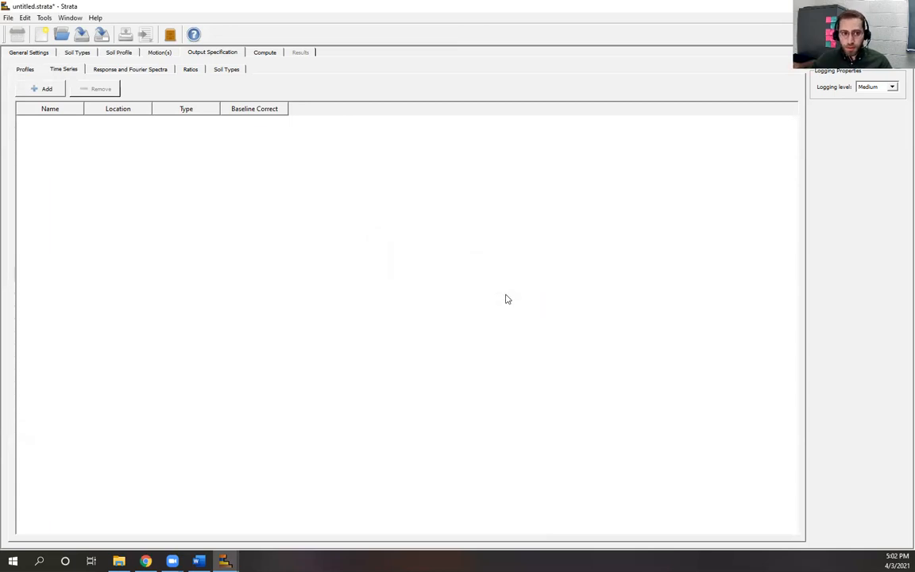
pyautogui.click(121, 70)
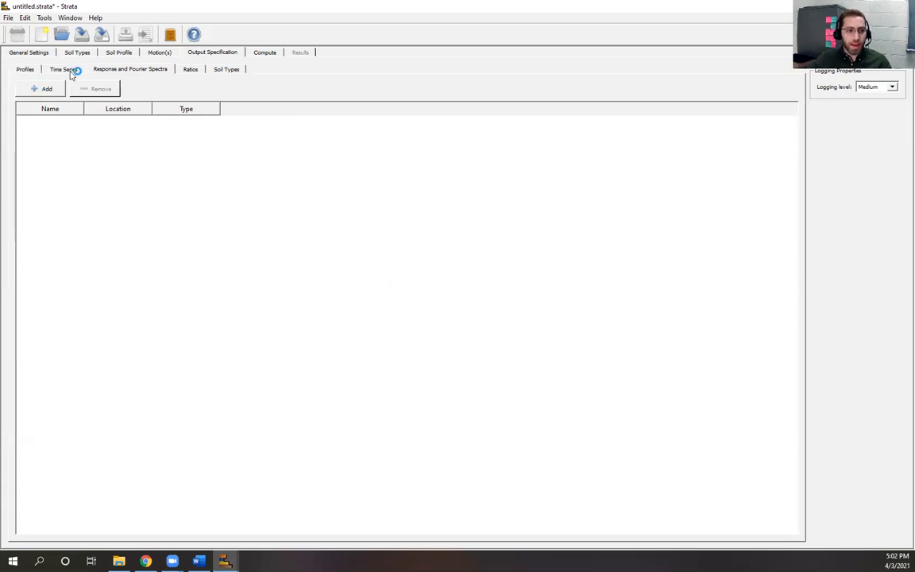
# Step: Add an Acceleration Response Spectrum output
pyautogui.click(48, 90)
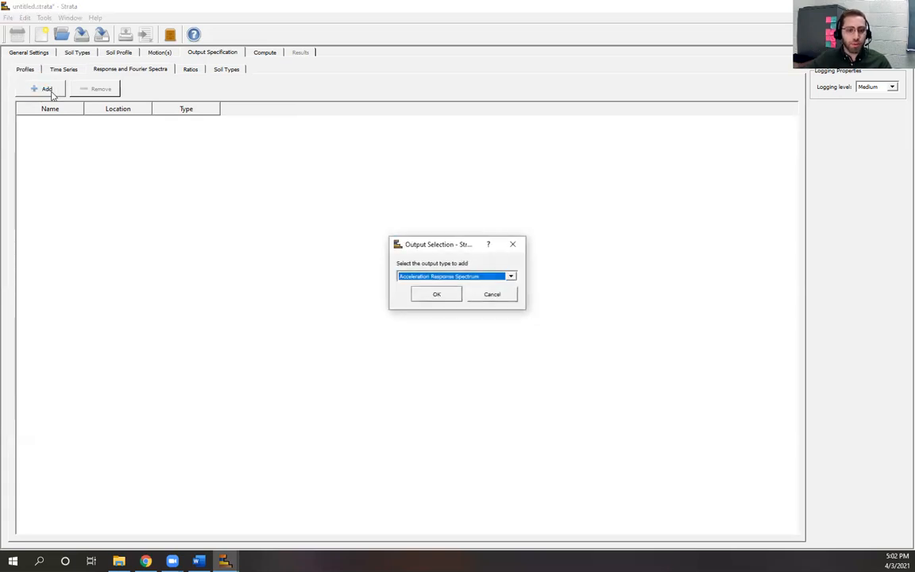
pyautogui.click(512, 277)
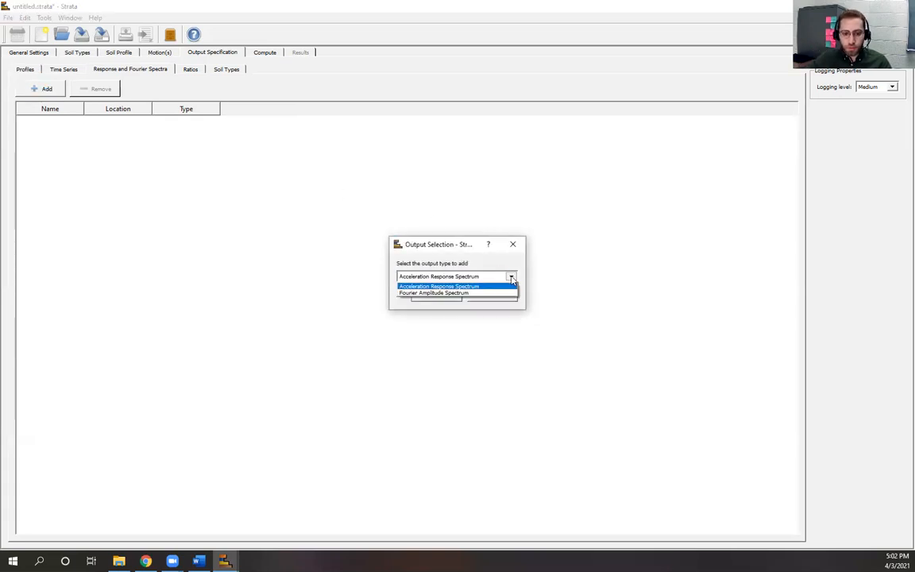
pyautogui.click(459, 287)
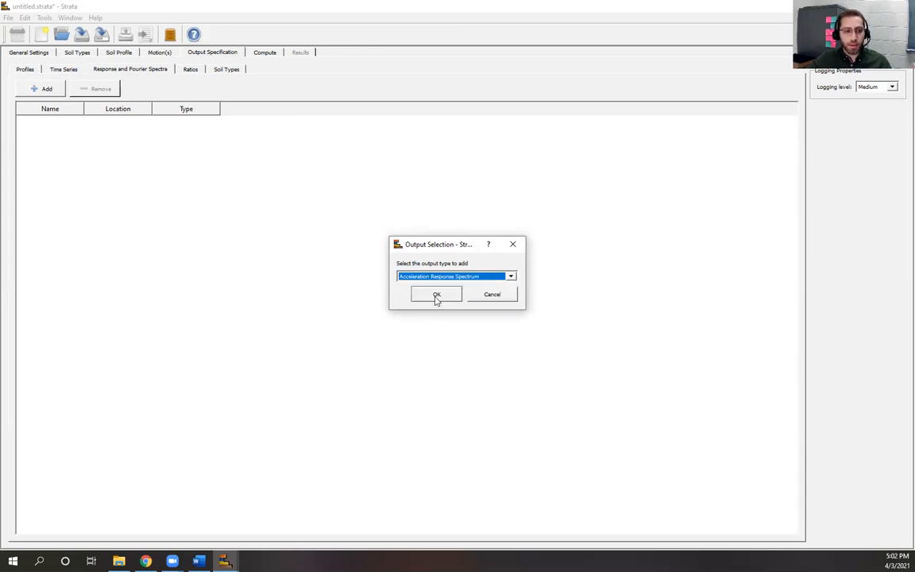
pyautogui.click(435, 295)
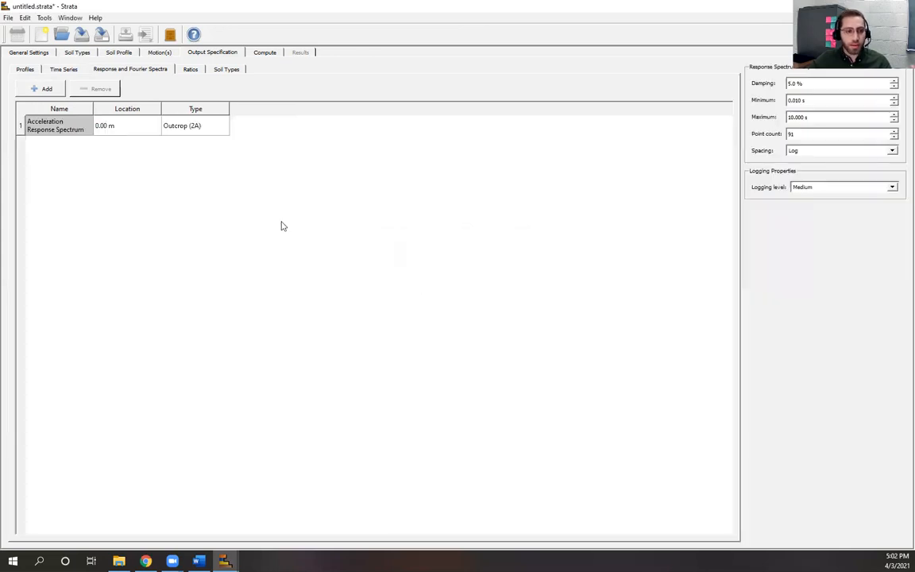
# Step: Try the spectrum location as Bedrock, then as a specified depth of 5 m
pyautogui.click(136, 129)
pyautogui.doubleClick(111, 129)
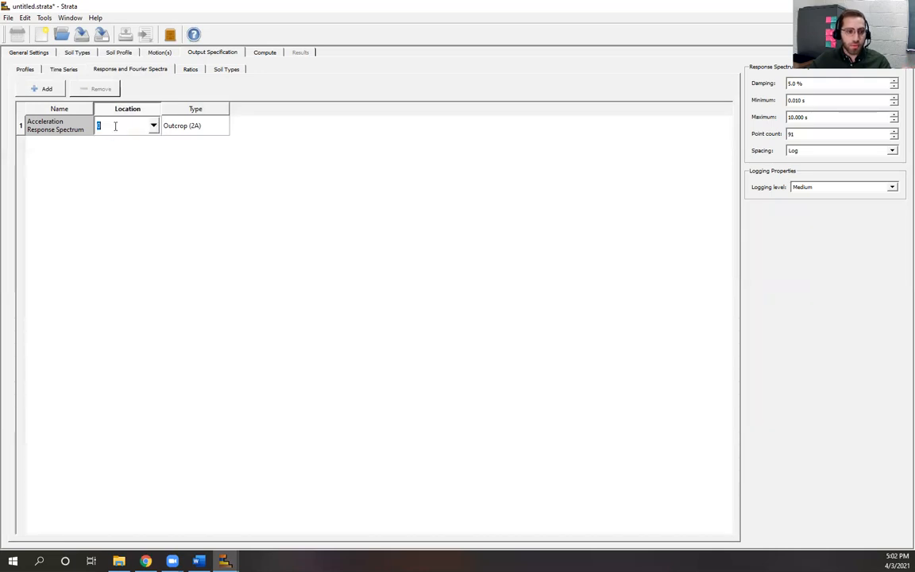
pyautogui.click(154, 127)
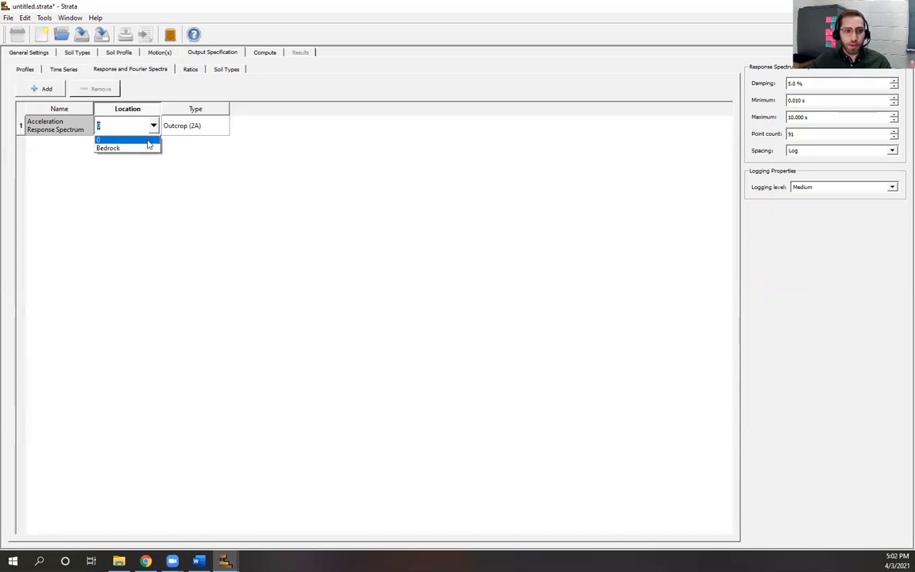
pyautogui.click(136, 145)
pyautogui.doubleClick(154, 130)
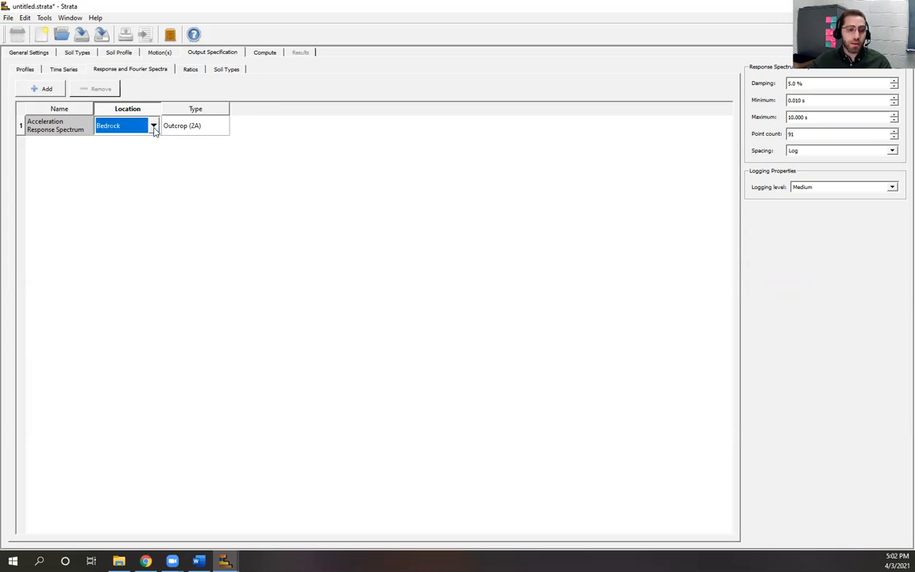
pyautogui.click(153, 127)
pyautogui.click(116, 140)
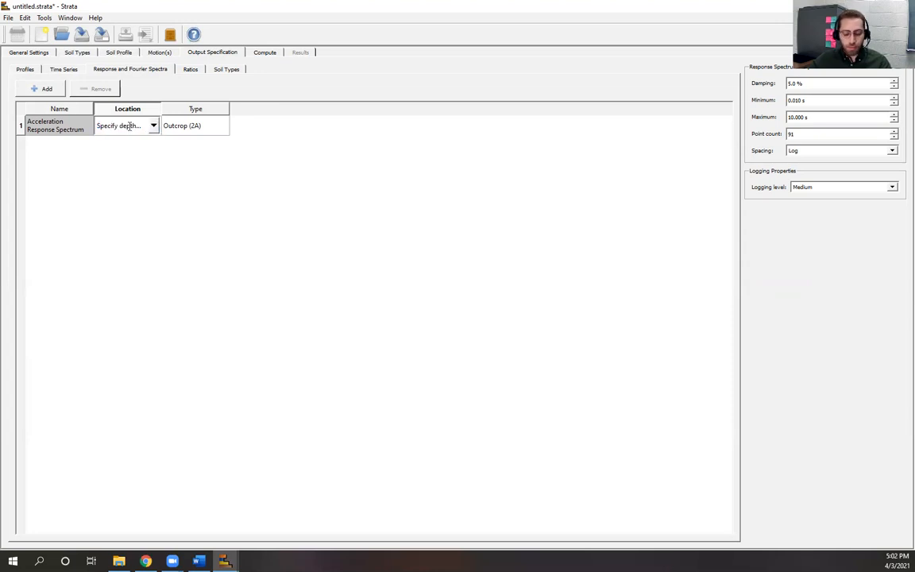
pyautogui.tripleClick(131, 133)
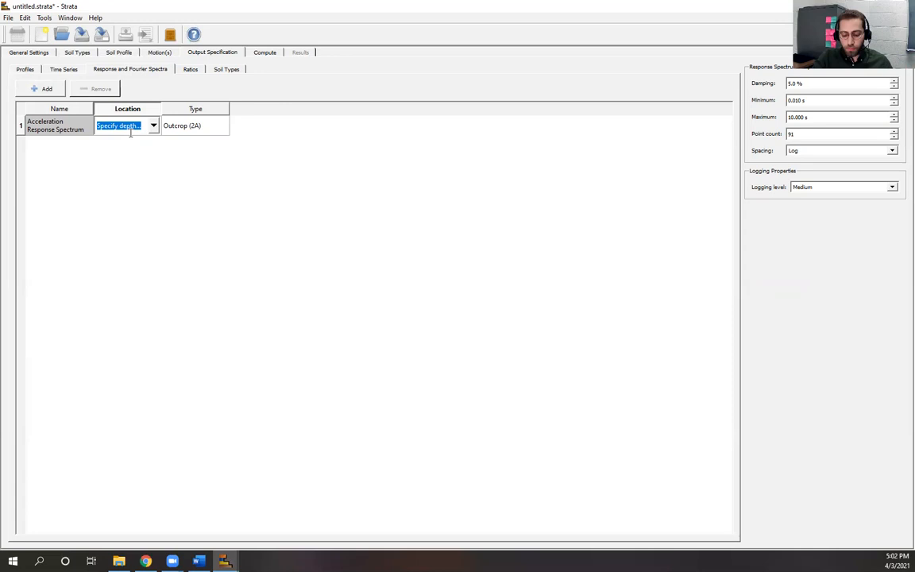
pyautogui.write('5')
pyautogui.press('Return')
# Step: Set the spectrum location back to a depth of 0.00 m
pyautogui.click(149, 129)
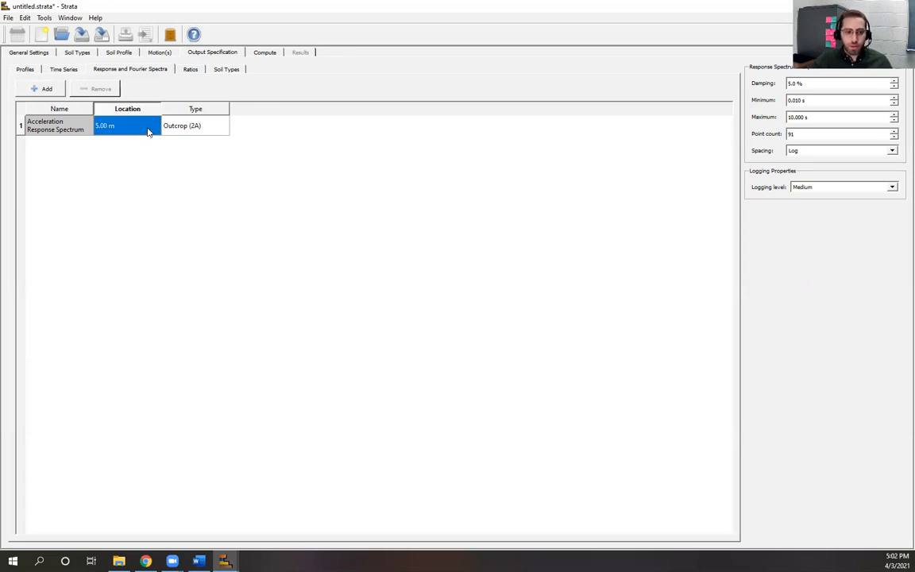
pyautogui.click(154, 126)
pyautogui.click(153, 125)
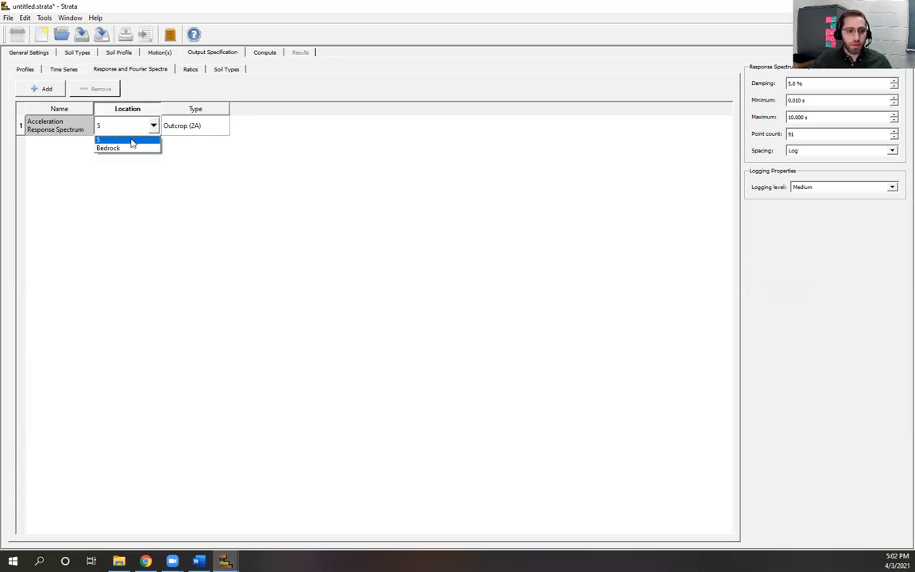
pyautogui.click(110, 123)
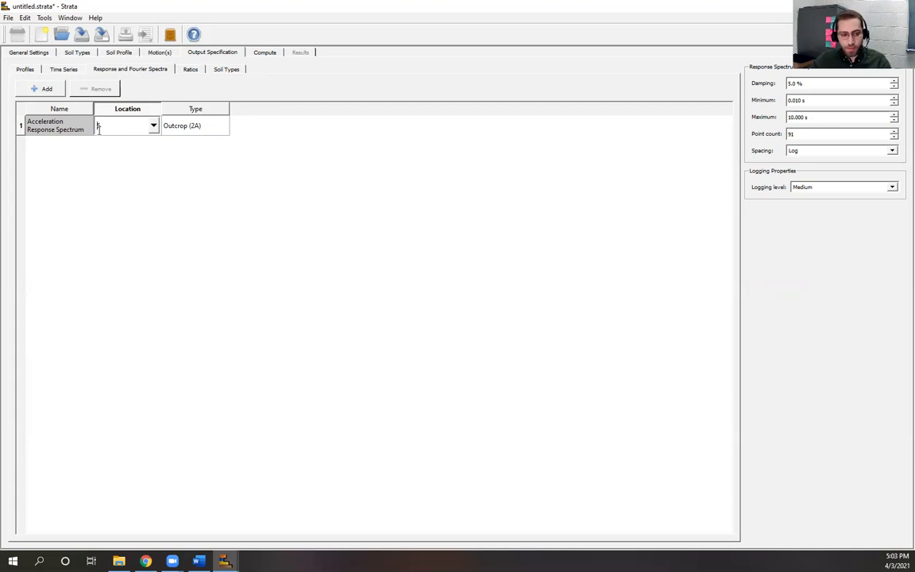
pyautogui.moveTo(96, 128); pyautogui.dragTo(110, 127)
pyautogui.write('0')
pyautogui.click(195, 213)
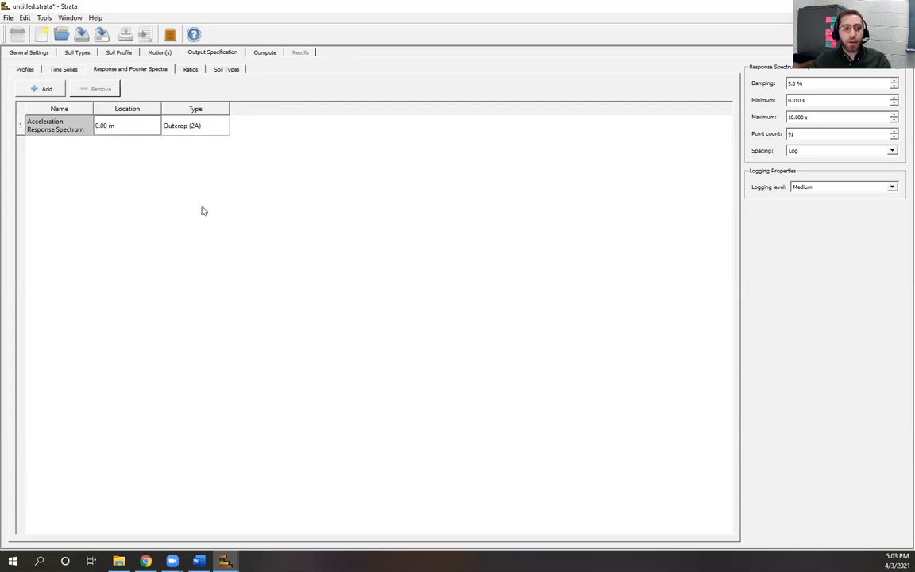
# Step: Review the spectrum's Outcrop (2A) type, then switch to the presentation PDF
pyautogui.click(215, 133)
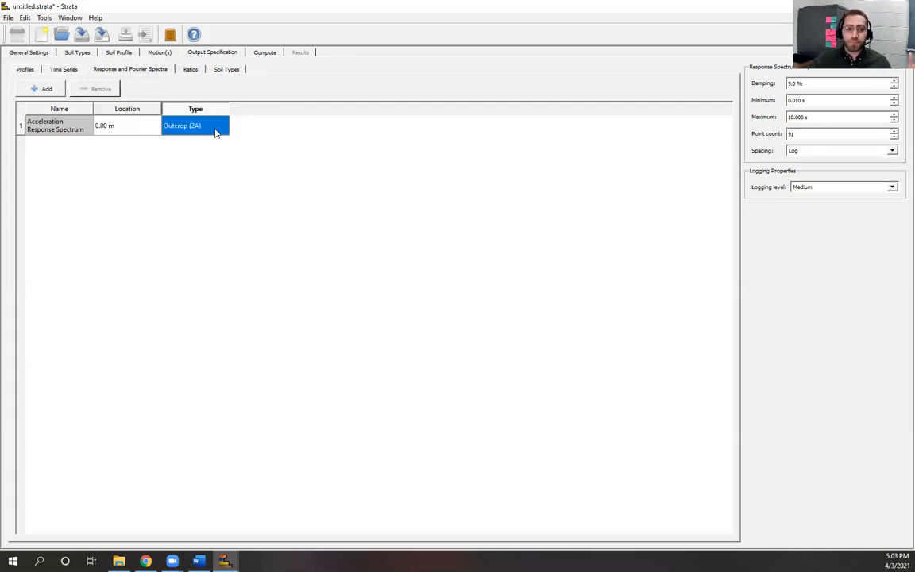
pyautogui.click(217, 133)
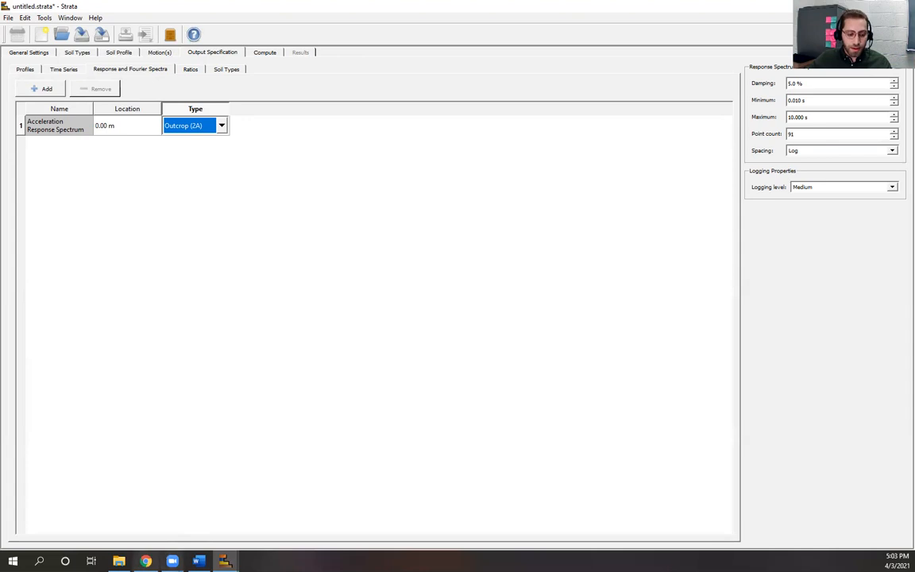
pyautogui.click(146, 561)
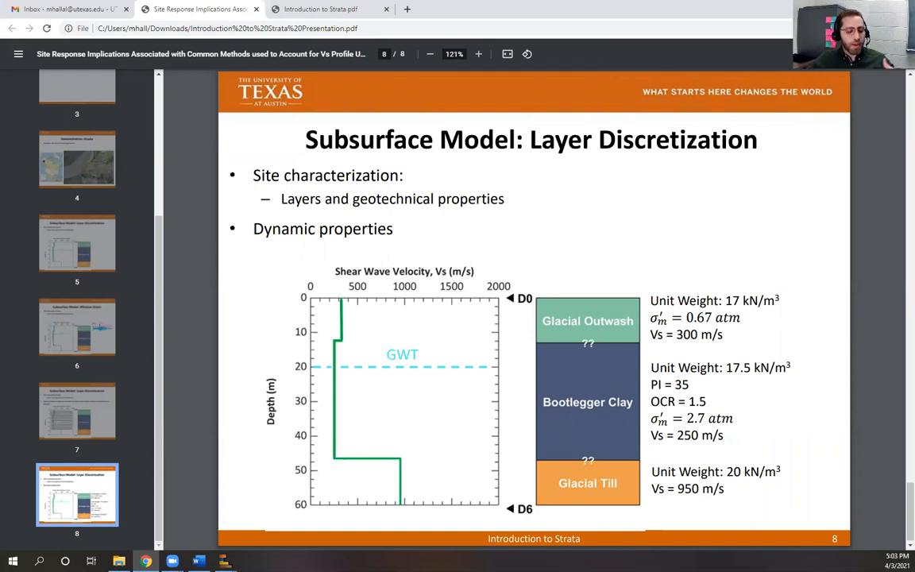
# Step: Return to the untitled.strata project window from the taskbar
pyautogui.moveTo(225, 561)
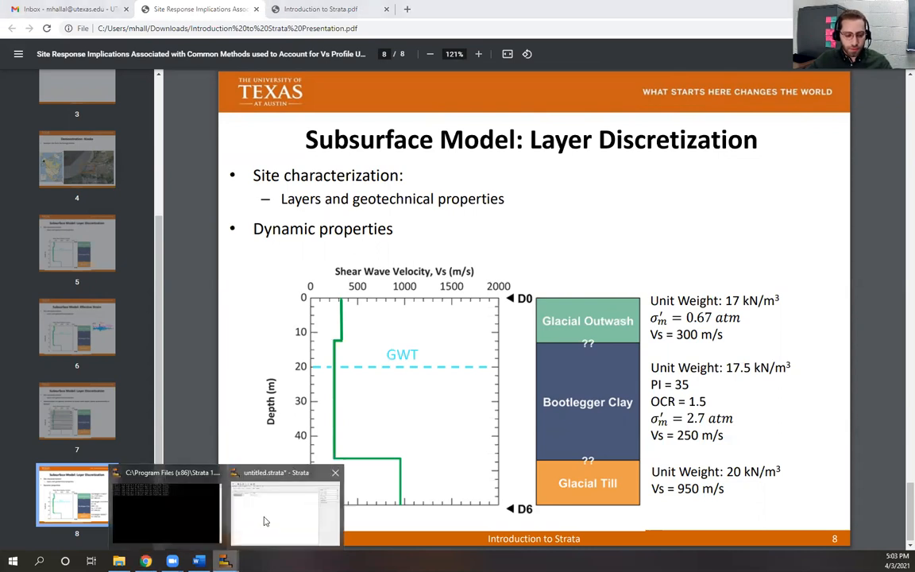
pyautogui.click(257, 473)
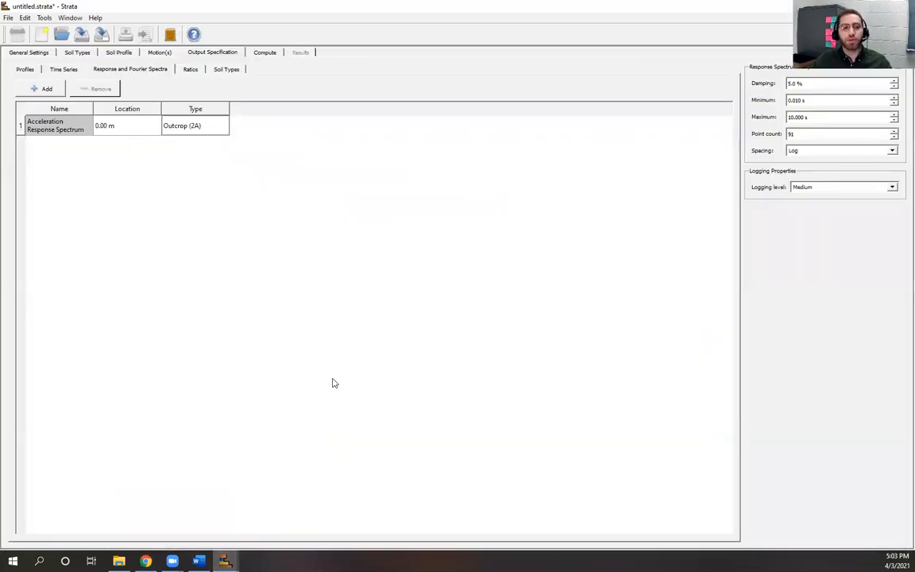
# Step: Add a Fourier Amplitude Spectrum output to the spectra list
pyautogui.click(209, 129)
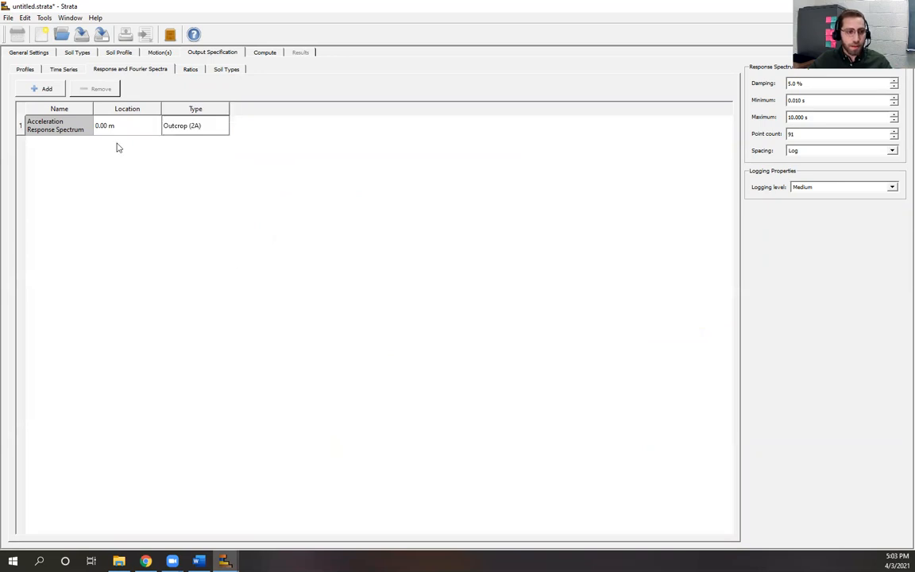
pyautogui.click(47, 89)
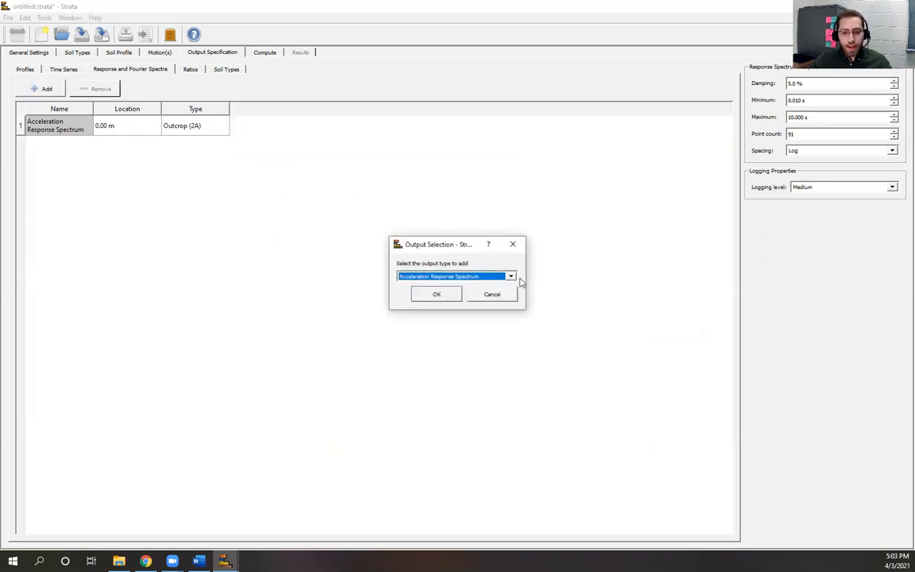
pyautogui.click(493, 276)
pyautogui.click(493, 293)
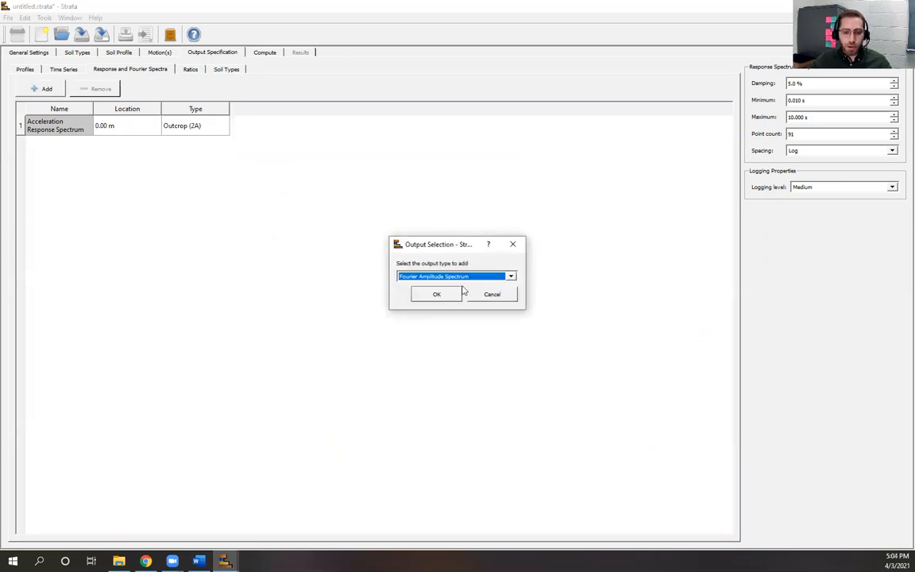
pyautogui.click(436, 294)
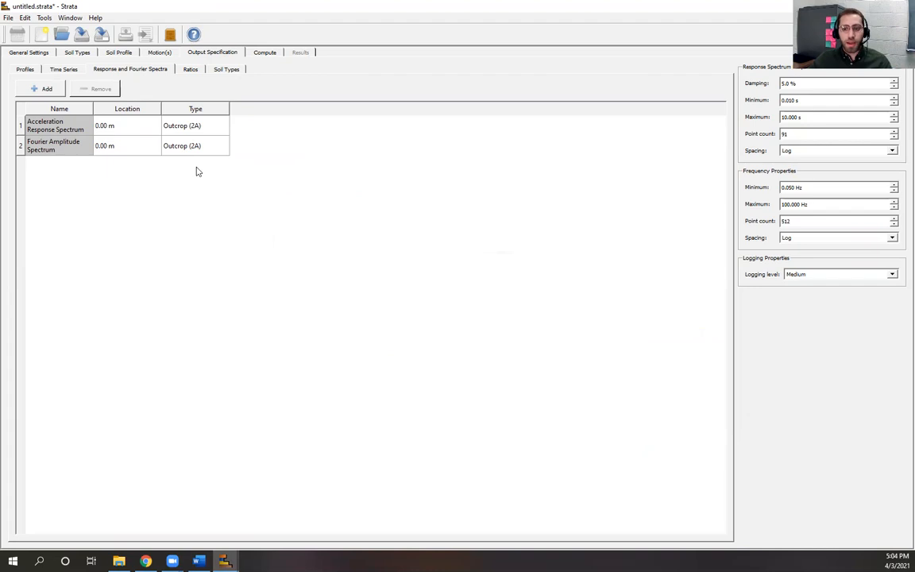
# Step: Remove it, keeping 5.0% damping, logarithmic spacing and Medium logging level
pyautogui.click(18, 150)
pyautogui.click(75, 86)
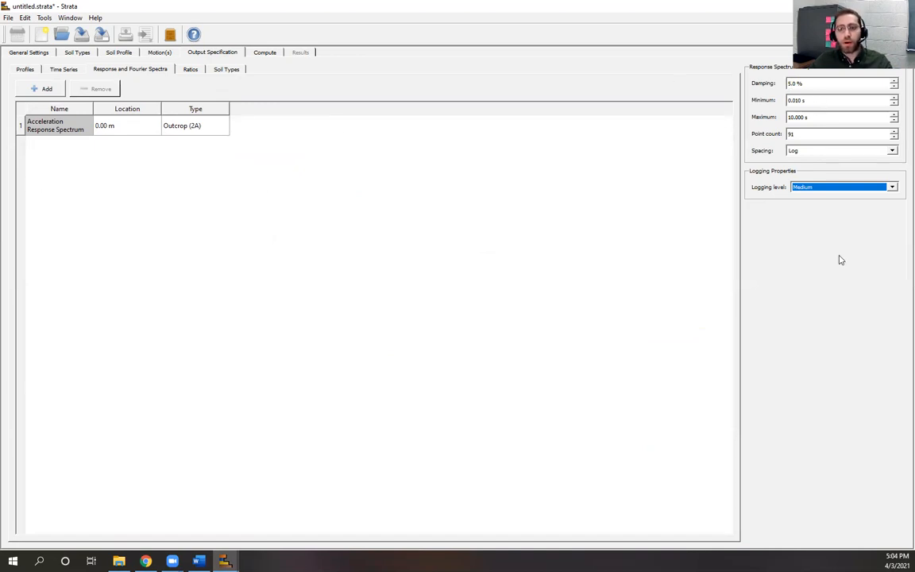
pyautogui.moveTo(819, 83); pyautogui.dragTo(786, 134)
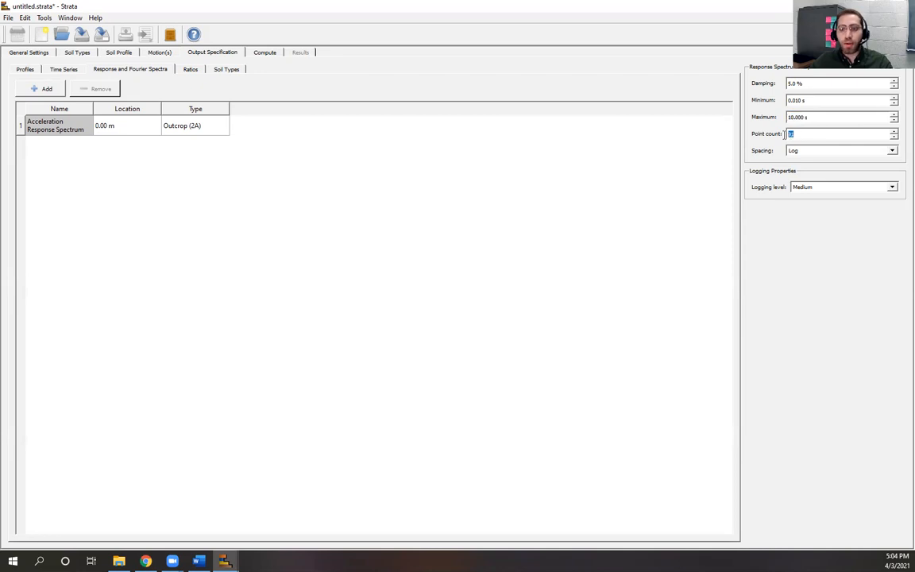
pyautogui.click(822, 154)
pyautogui.click(821, 158)
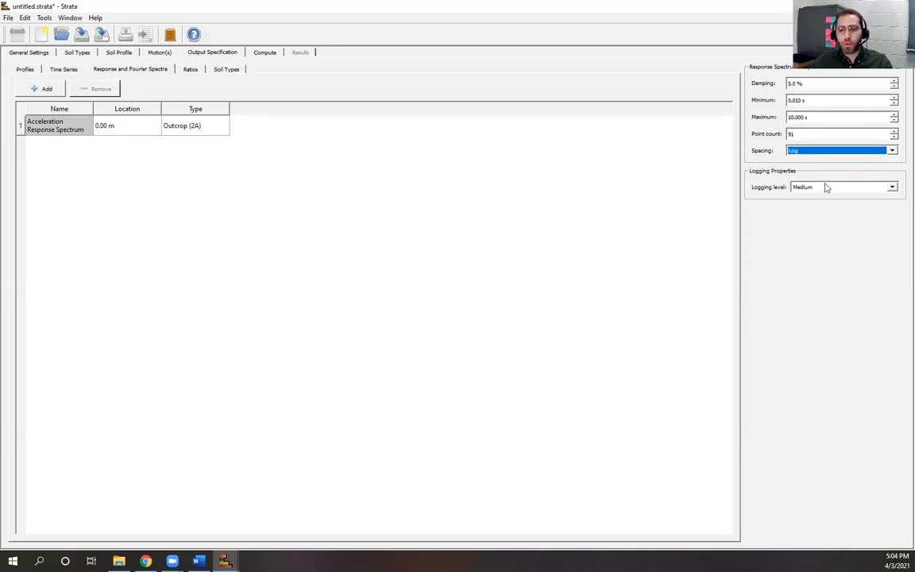
pyautogui.click(892, 189)
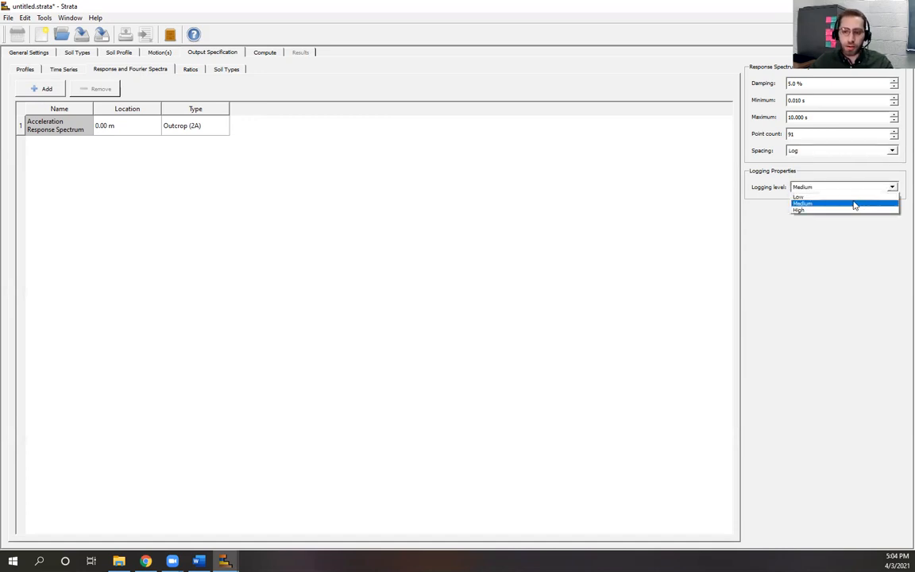
pyautogui.click(855, 205)
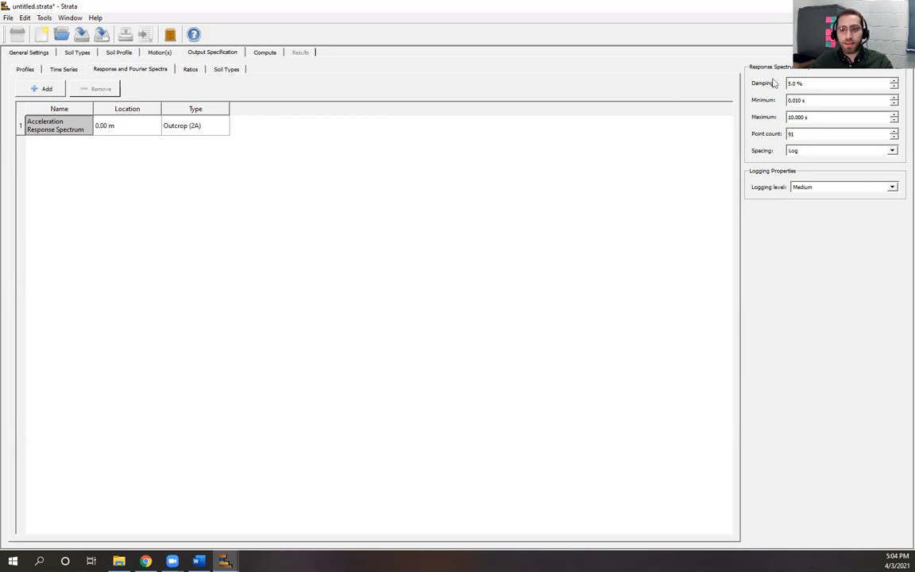
# Step: Re-add the Fourier Amplitude Spectrum output and show the Ratios outputs
pyautogui.click(44, 88)
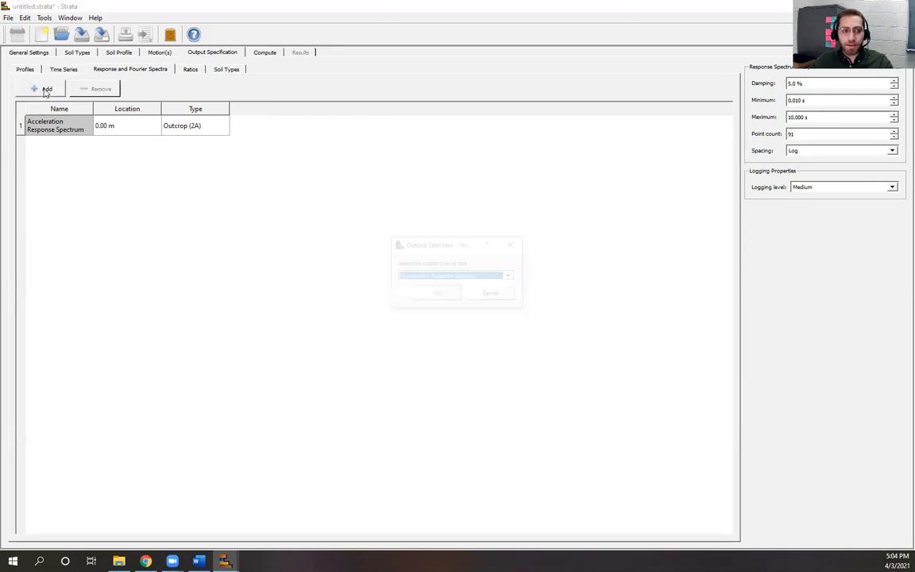
pyautogui.click(480, 276)
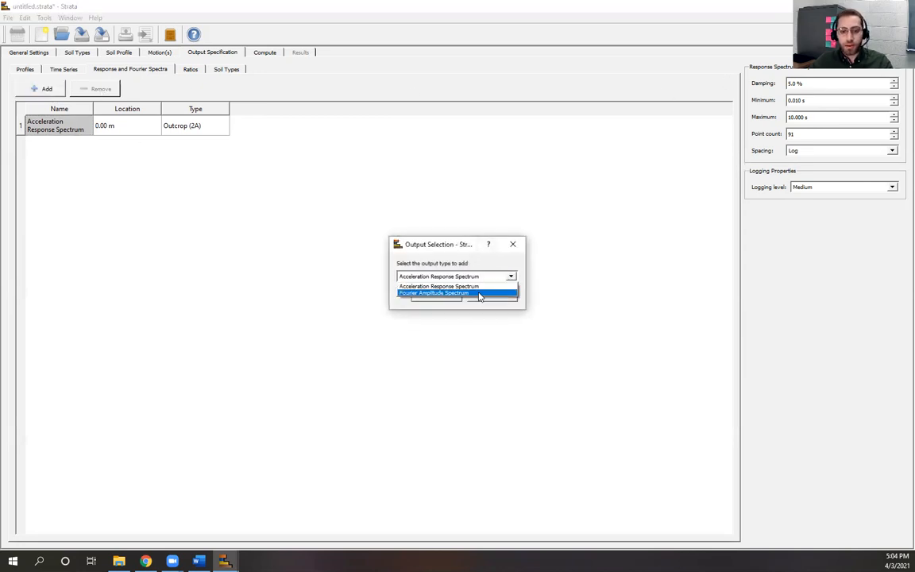
pyautogui.click(480, 293)
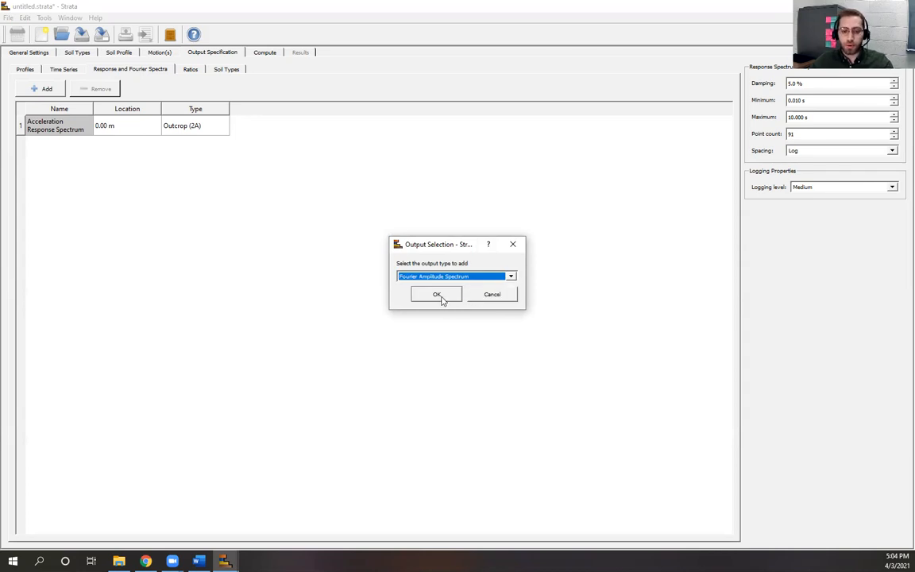
pyautogui.click(437, 295)
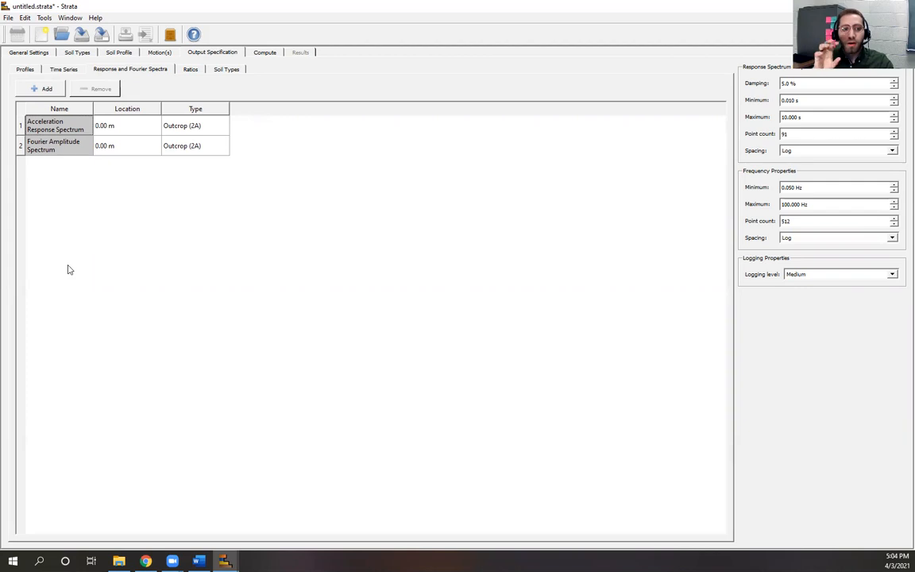
pyautogui.click(191, 71)
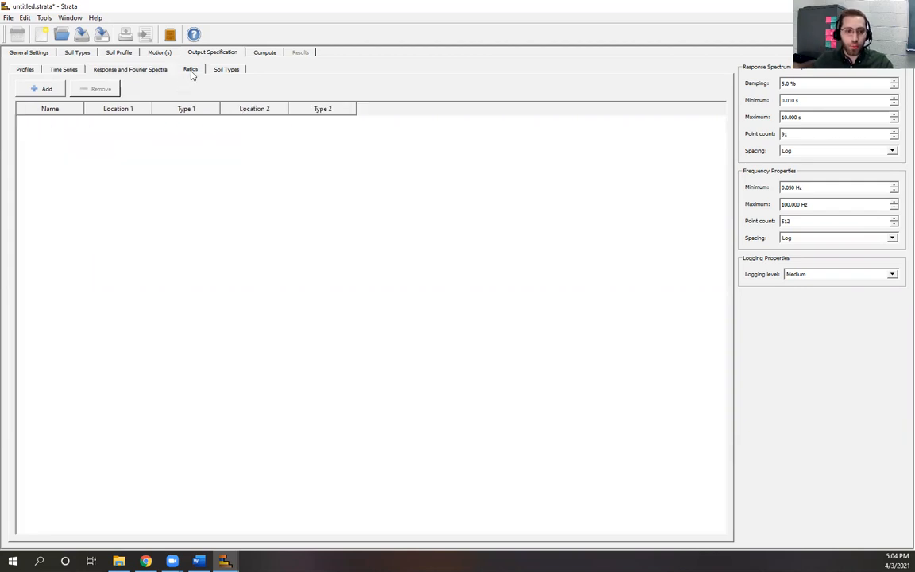
# Step: Add an Acceleration Transfer Function ratio output
pyautogui.click(44, 88)
pyautogui.click(505, 278)
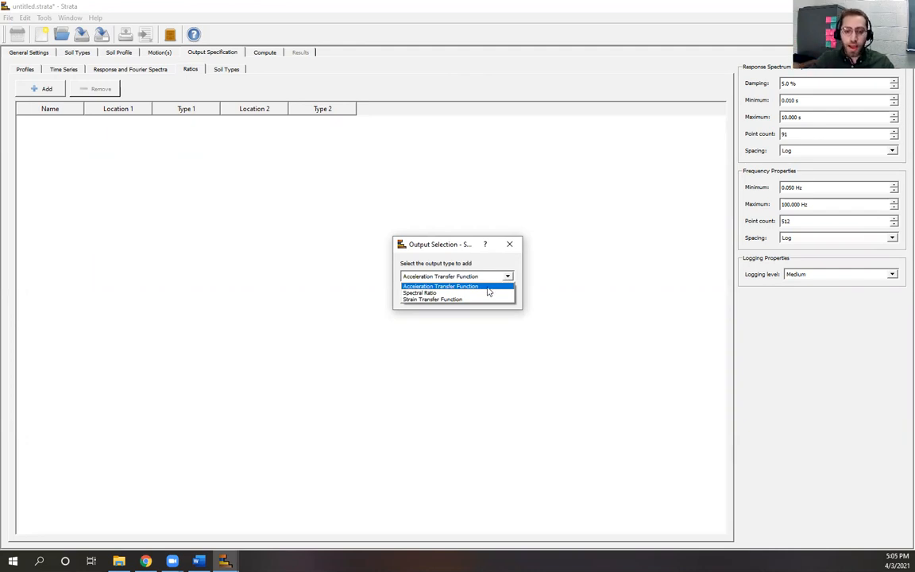
pyautogui.click(472, 287)
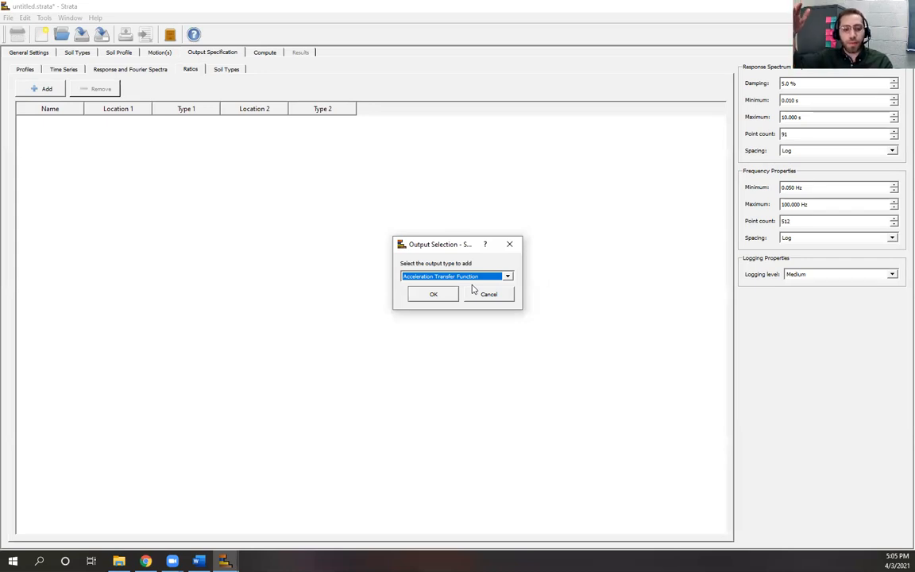
pyautogui.click(437, 299)
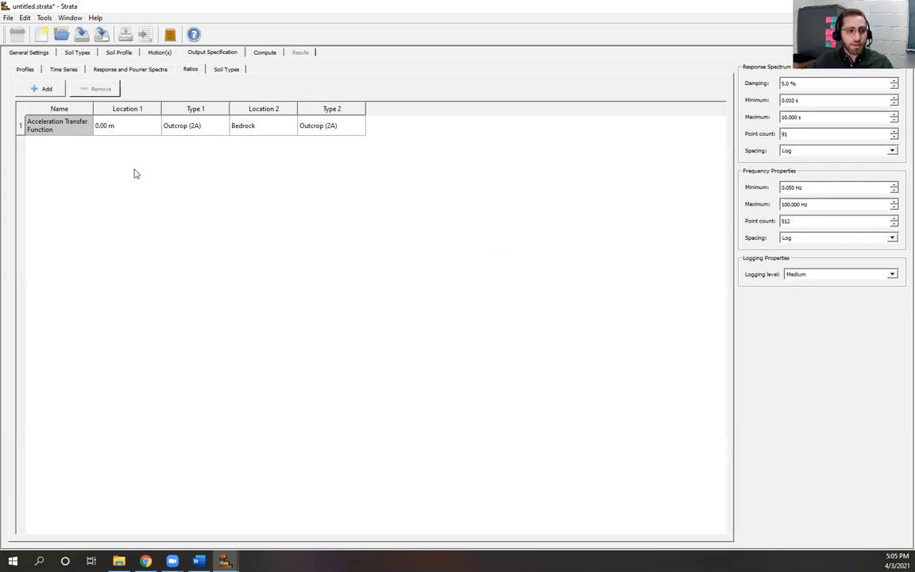
# Step: Add a Spectral Ratio output, then show the Soil Types outputs list
pyautogui.click(39, 88)
pyautogui.click(507, 276)
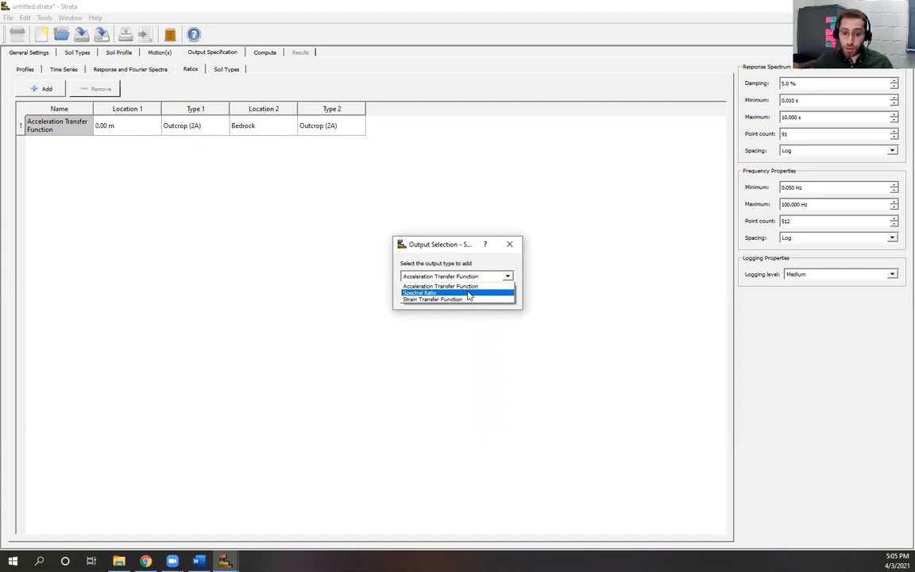
pyautogui.click(470, 295)
pyautogui.click(430, 296)
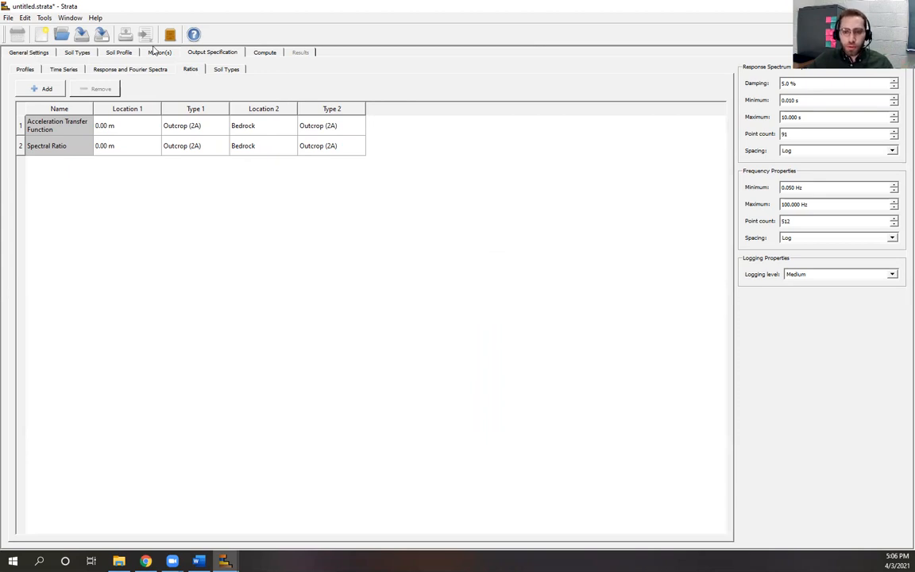
pyautogui.click(232, 70)
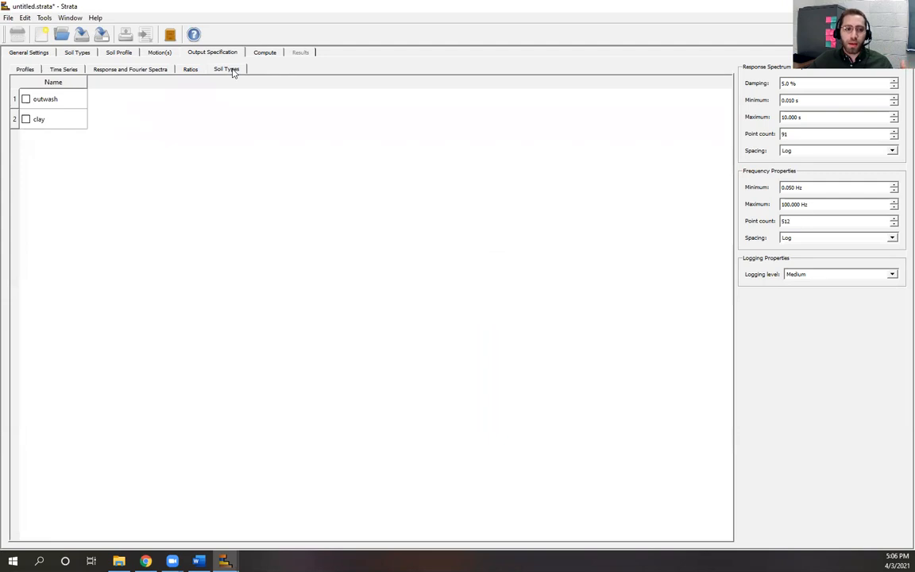
# Step: Revisit the Ratios outputs, then go to the Compute page
pyautogui.click(191, 70)
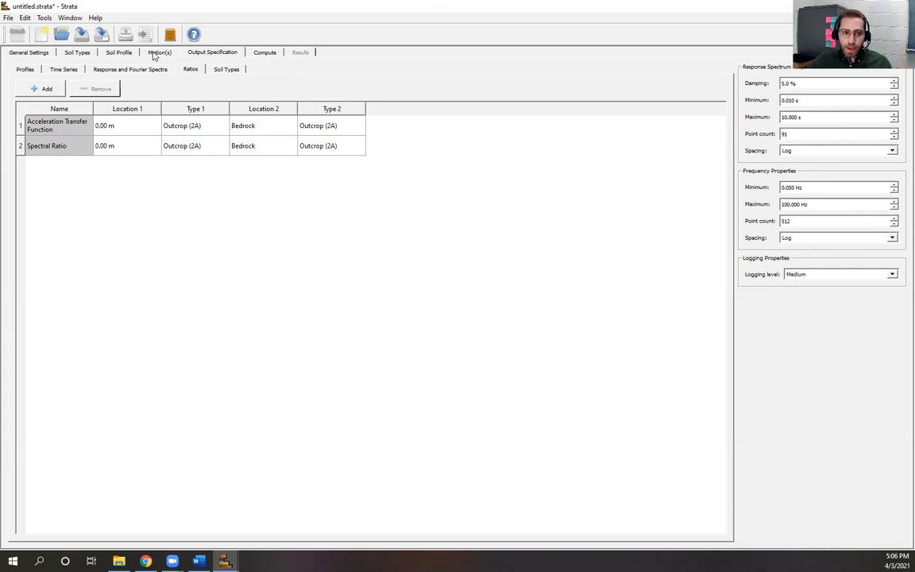
pyautogui.click(263, 53)
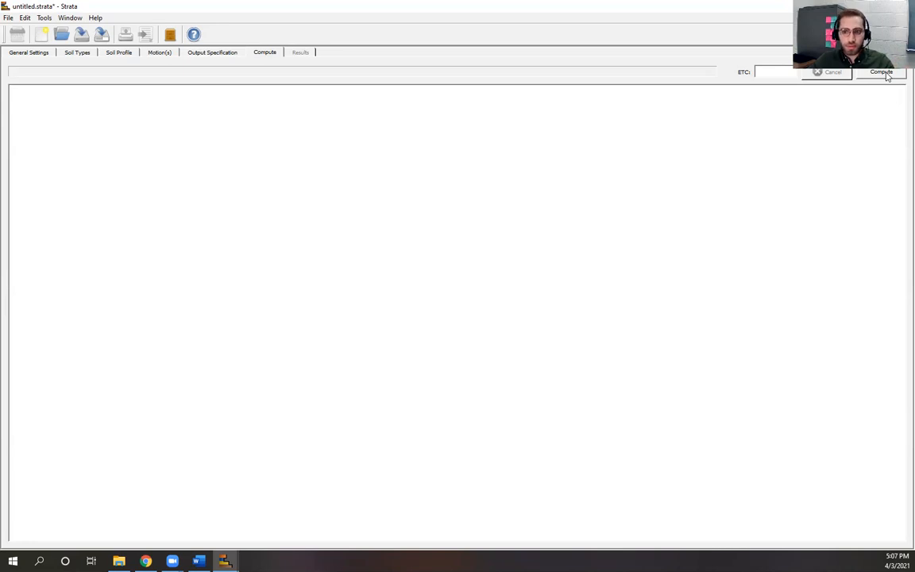
# Step: Start the computation, saving over Demo.strata and confirming the replacement
pyautogui.click(882, 72)
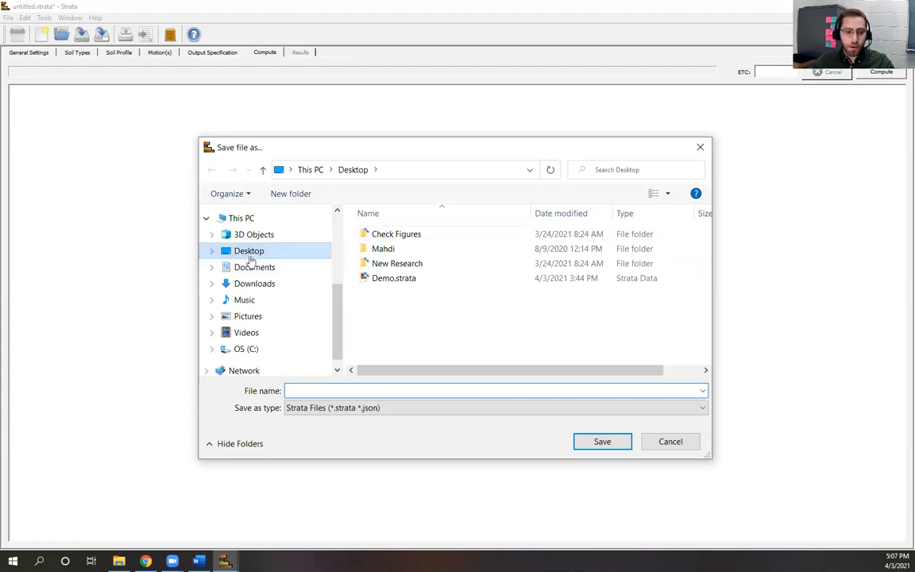
pyautogui.write('De')
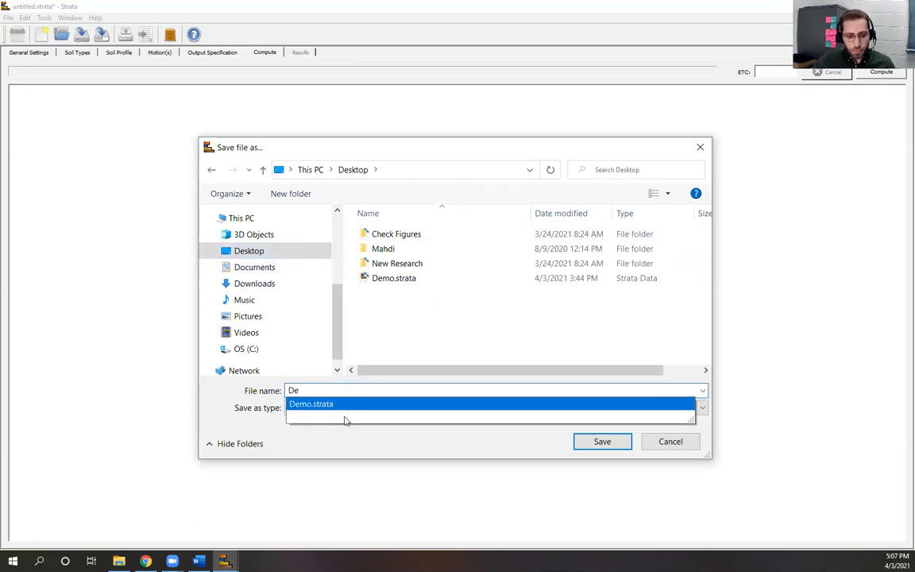
pyautogui.click(343, 406)
pyautogui.click(337, 408)
pyautogui.click(485, 421)
pyautogui.click(588, 443)
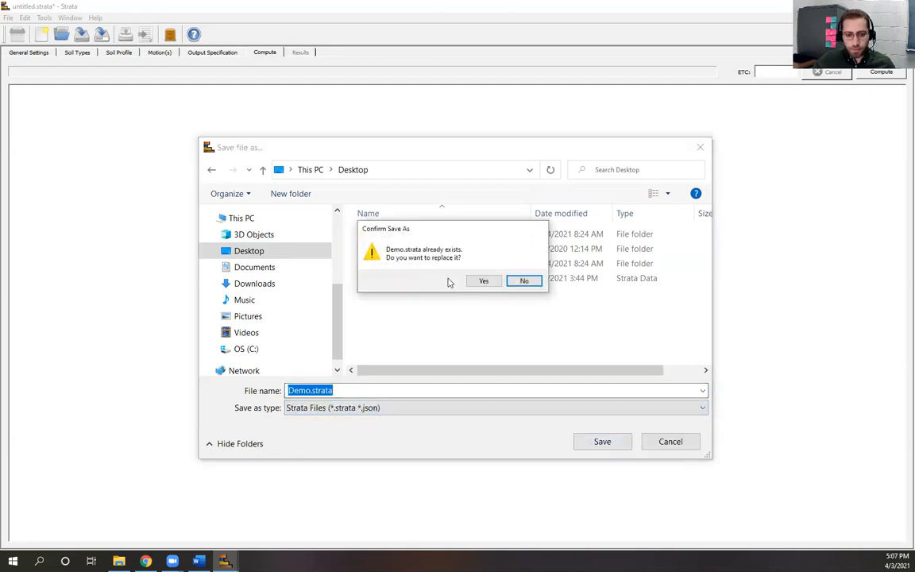
pyautogui.click(485, 283)
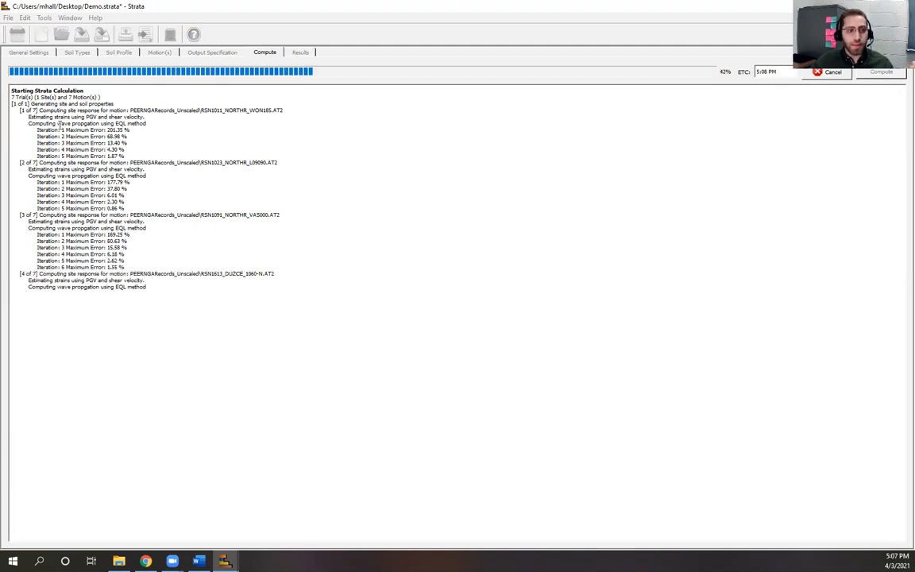
# Step: Highlight iteration lines and the 201.35% and 1.87% errors in the log while computing
pyautogui.moveTo(36, 129); pyautogui.dragTo(134, 132)
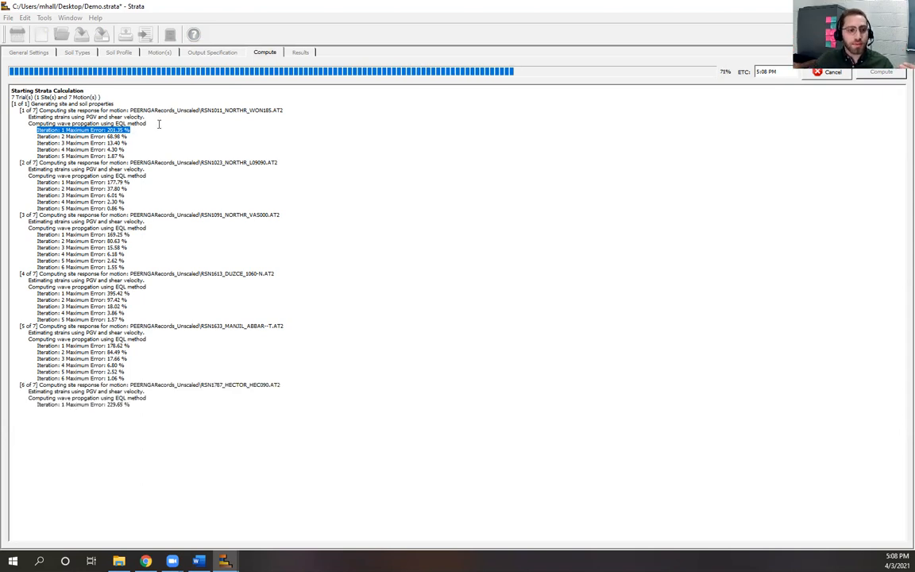
pyautogui.click(132, 129)
pyautogui.moveTo(133, 130); pyautogui.dragTo(42, 131)
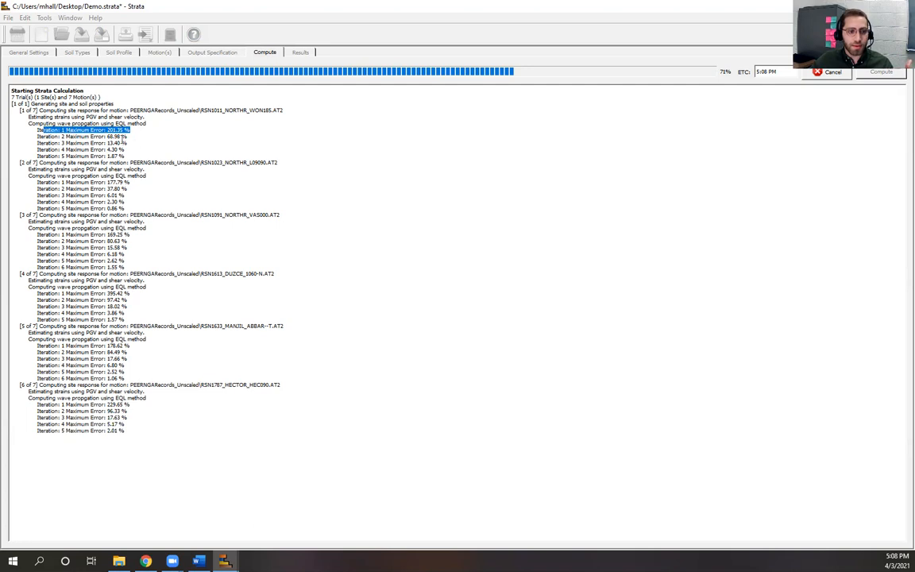
pyautogui.moveTo(124, 156); pyautogui.dragTo(58, 156)
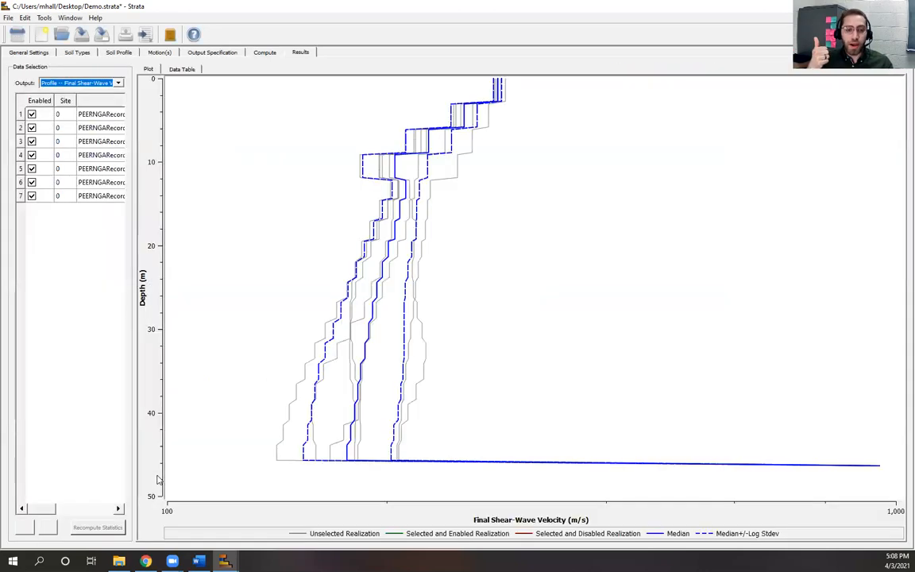
pyautogui.click(262, 55)
pyautogui.click(42, 53)
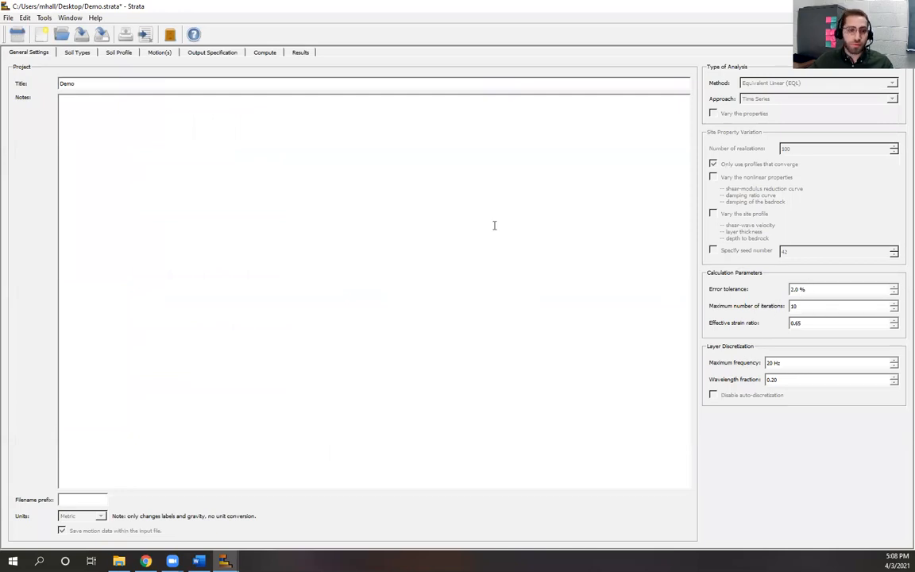
pyautogui.click(264, 53)
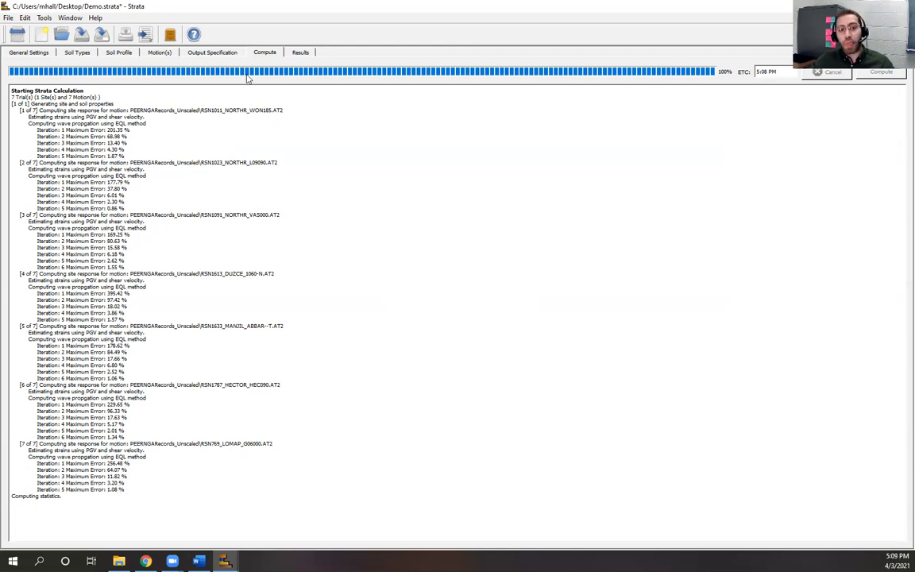
pyautogui.click(300, 53)
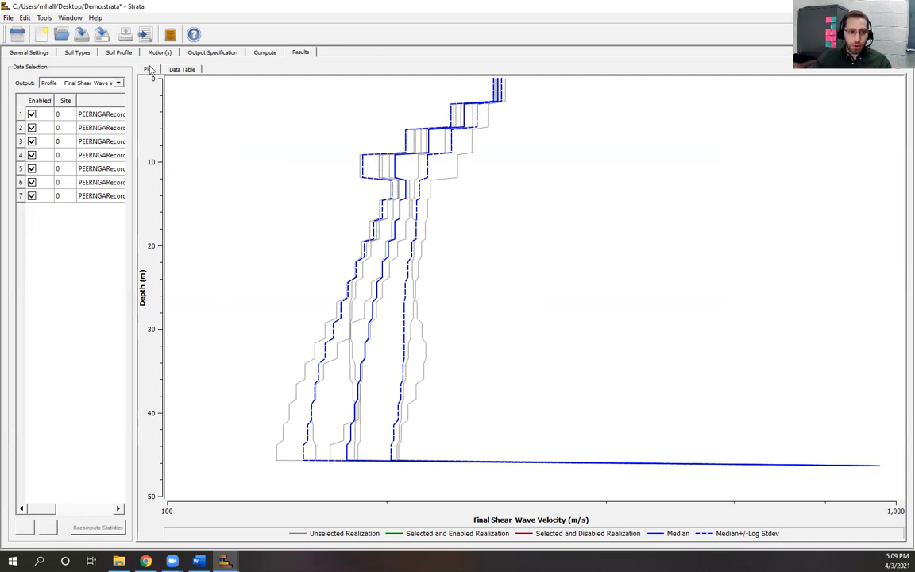
# Step: Switch back and forth between the Final Vs data table and the profile plot to compare values
pyautogui.click(189, 70)
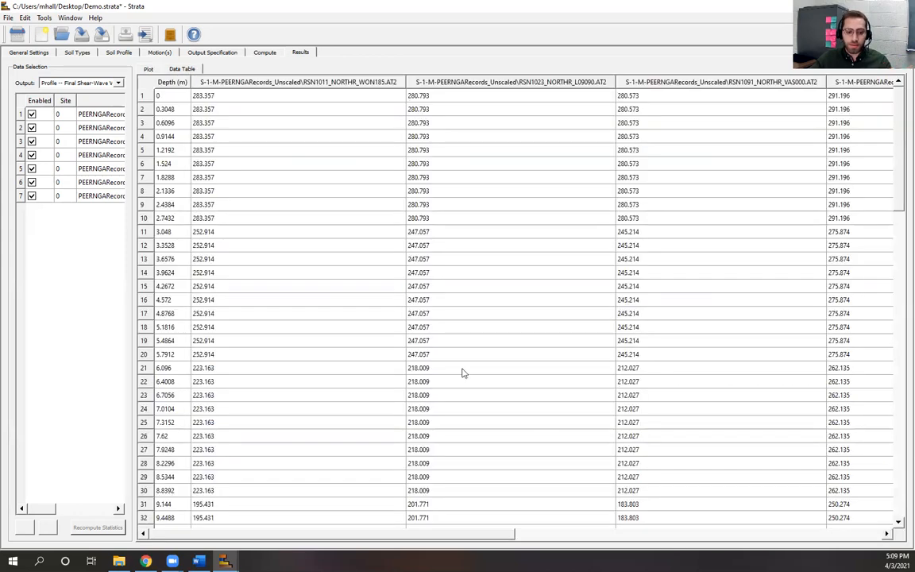
pyautogui.click(755, 534)
pyautogui.moveTo(753, 530); pyautogui.dragTo(395, 541)
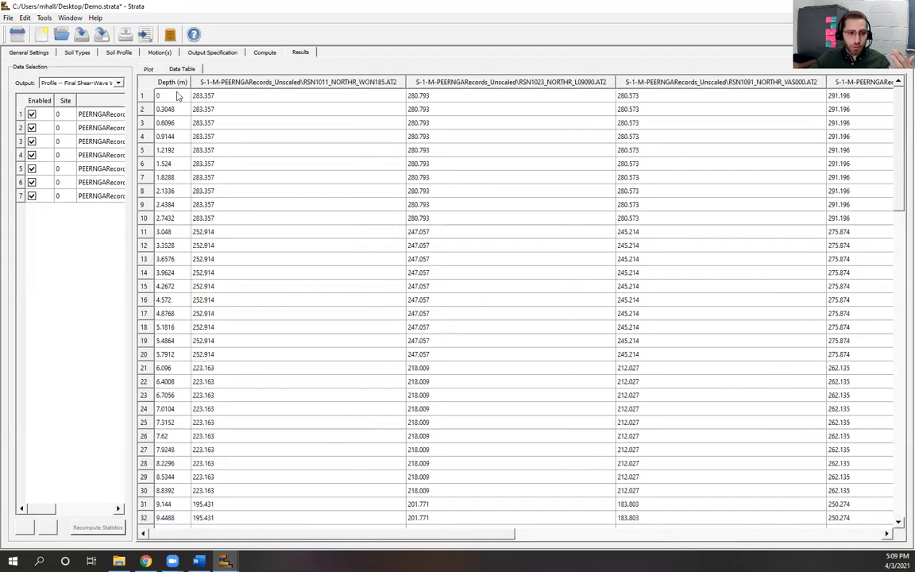
pyautogui.click(145, 69)
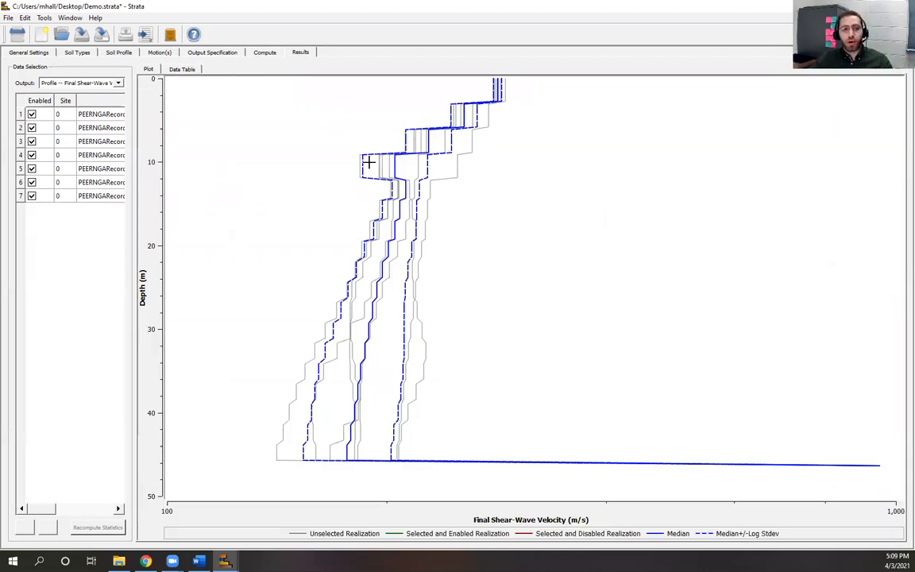
pyautogui.click(169, 68)
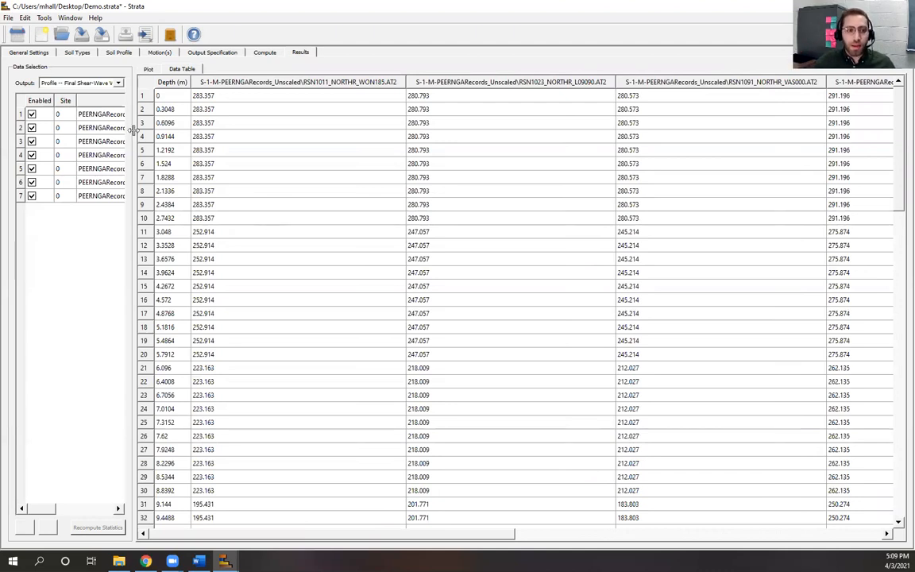
pyautogui.click(147, 70)
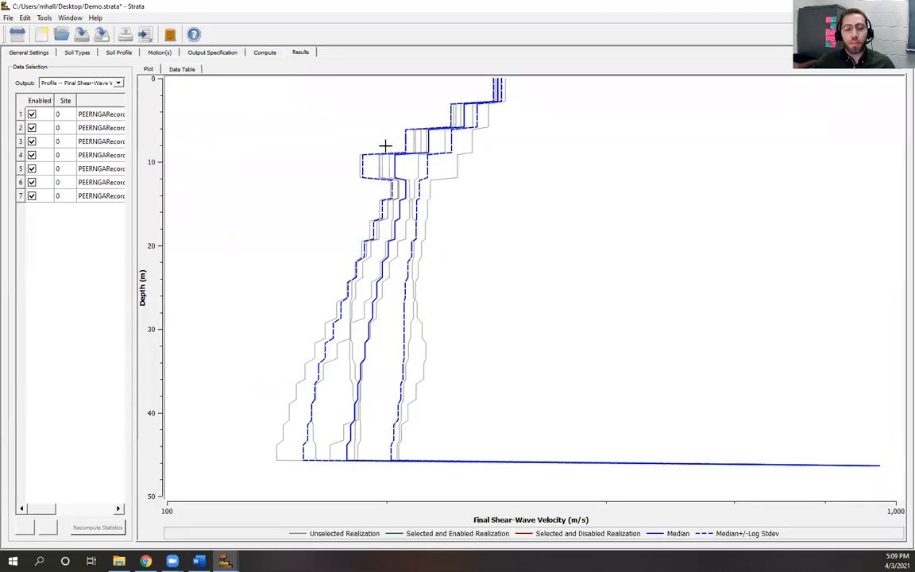
pyautogui.click(182, 71)
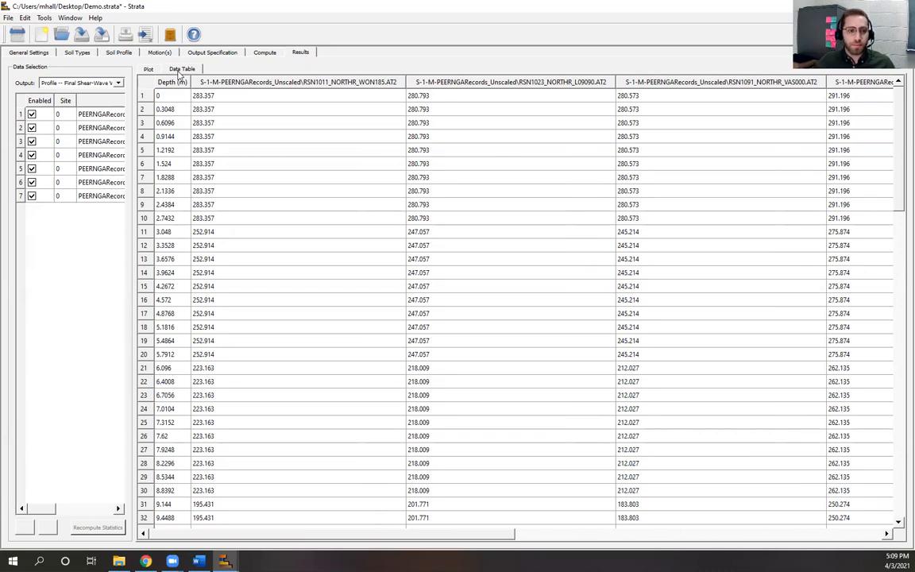
pyautogui.click(148, 70)
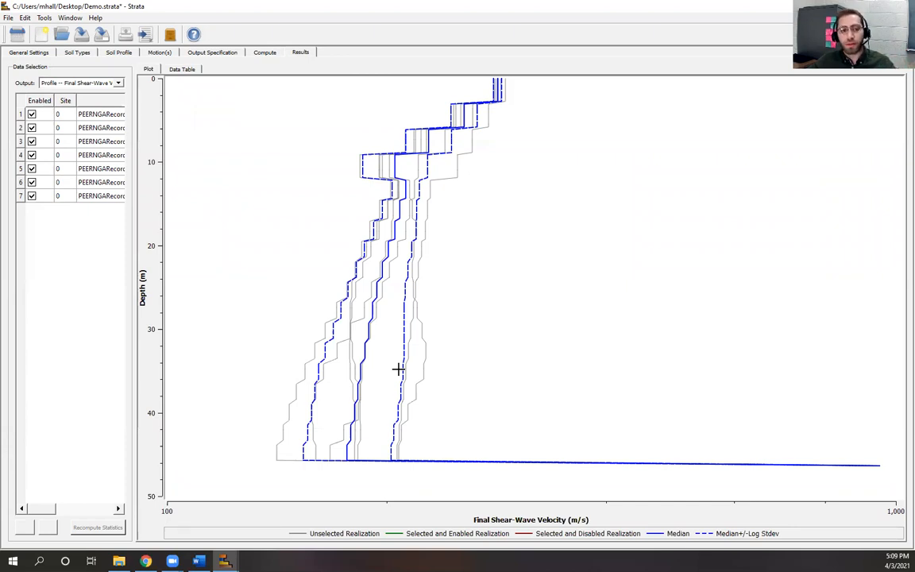
# Step: Widen the Data Selection panel so full motion names like RSN1011_NORTHR_WON185.AT2 show beside the plot
pyautogui.click(185, 70)
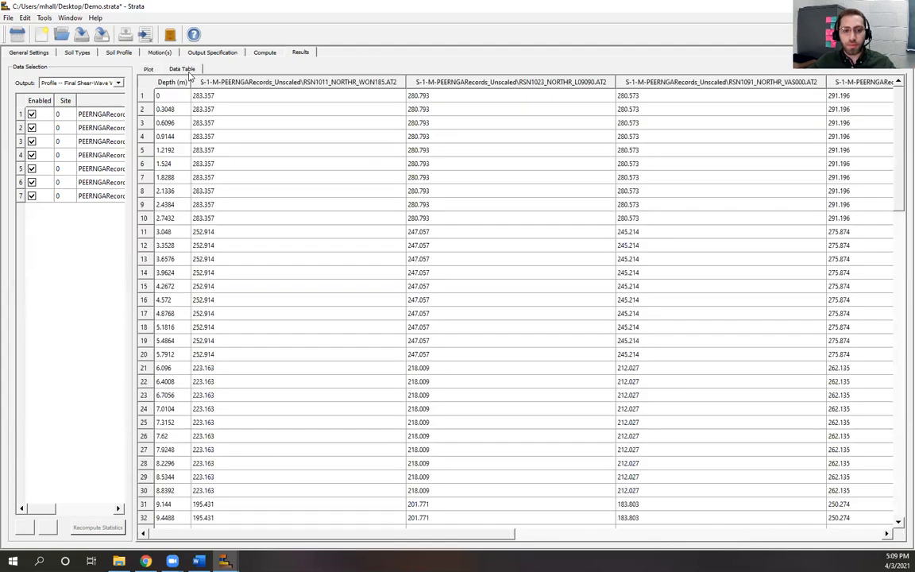
pyautogui.click(149, 70)
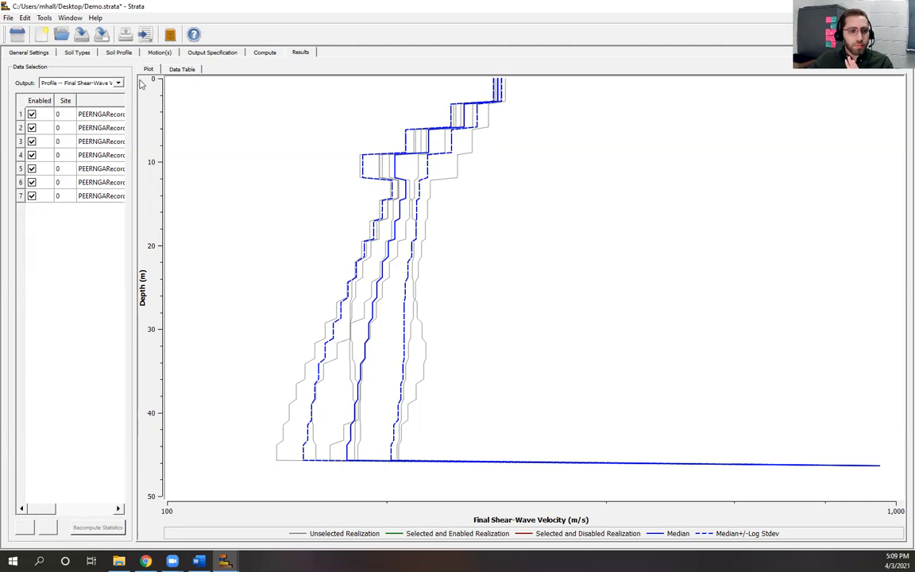
pyautogui.moveTo(133, 77); pyautogui.dragTo(295, 109)
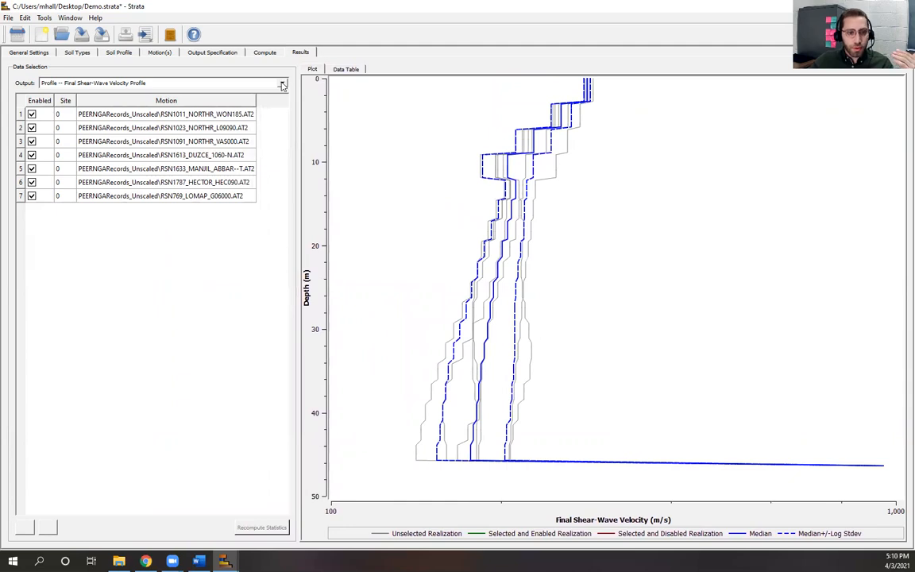
pyautogui.click(283, 85)
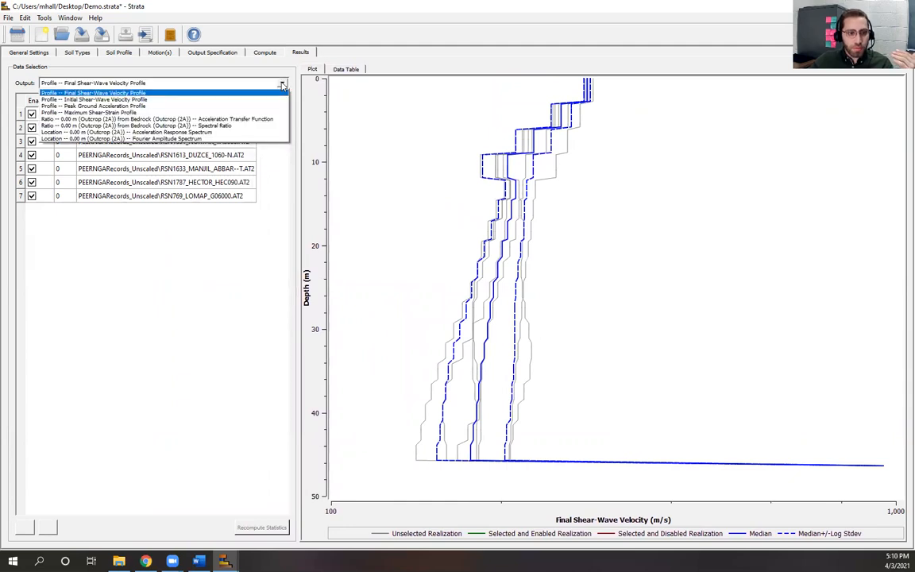
pyautogui.click(140, 99)
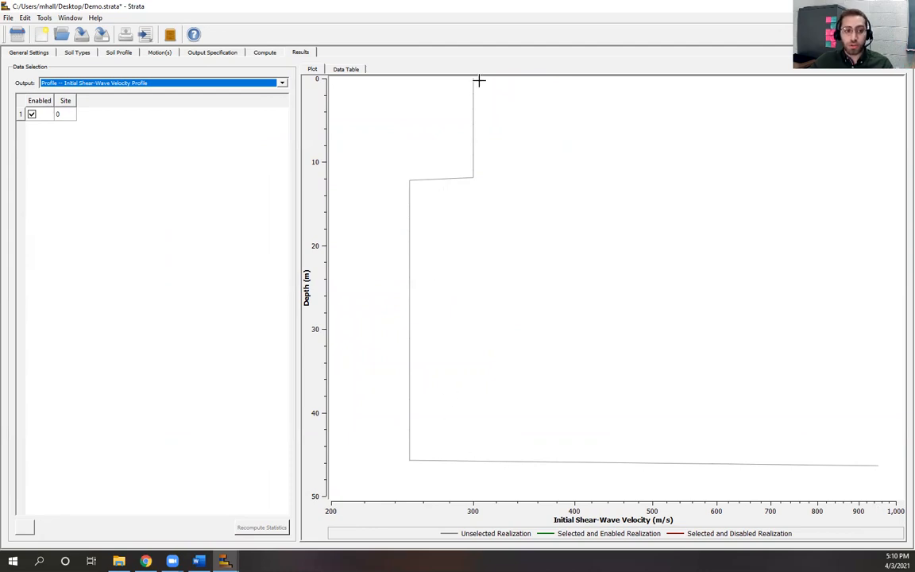
pyautogui.click(282, 82)
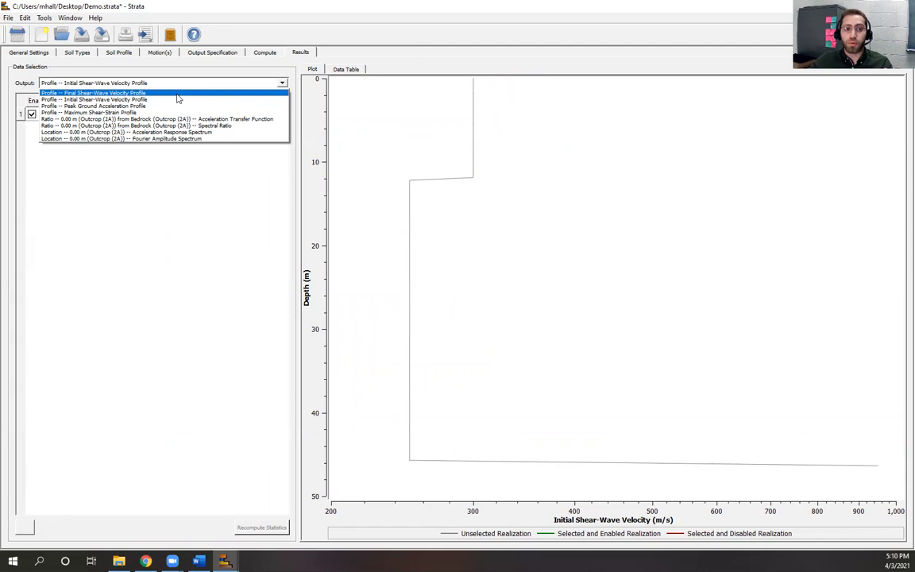
pyautogui.click(179, 94)
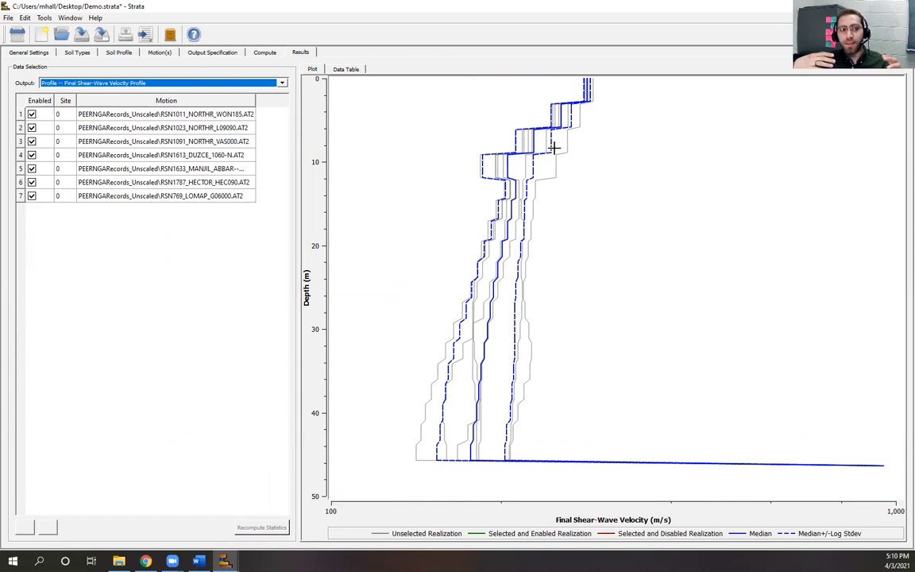
pyautogui.click(37, 51)
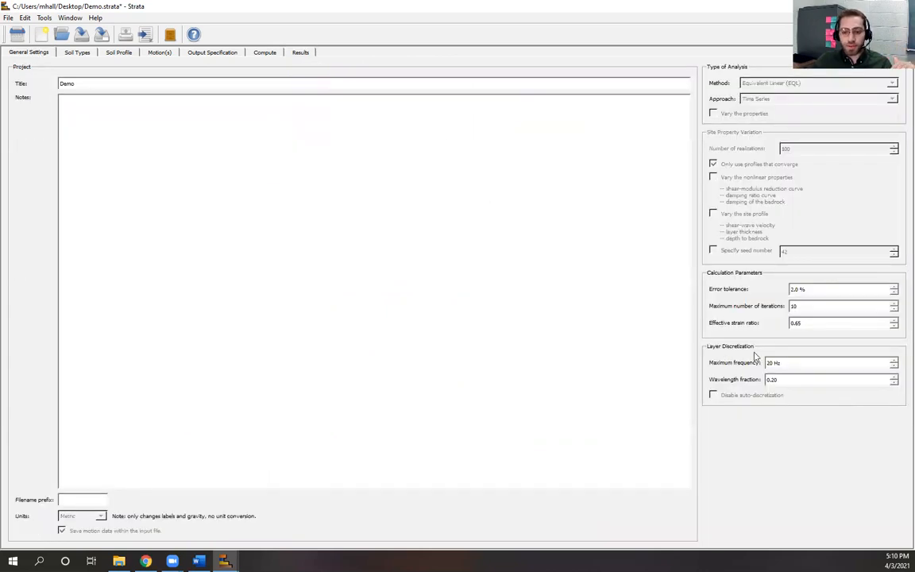
pyautogui.click(299, 52)
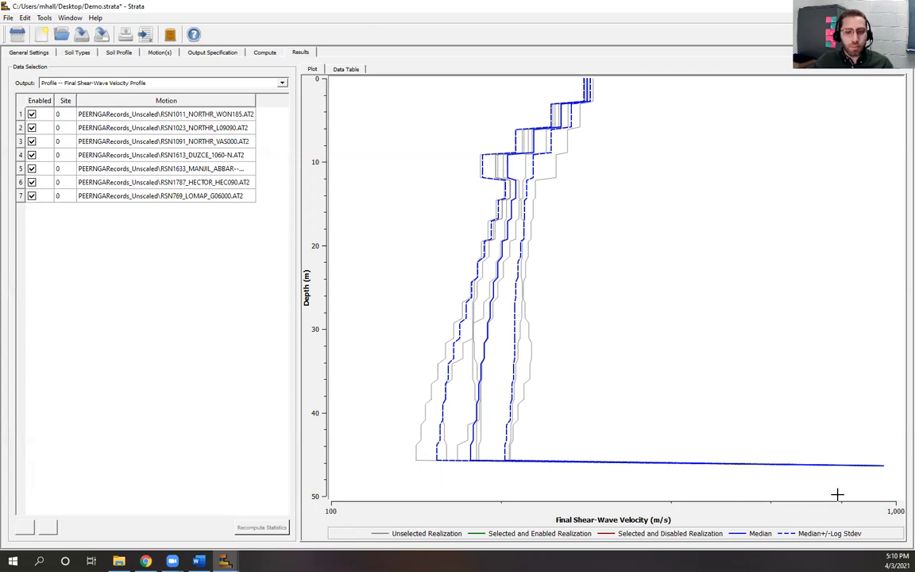
# Step: Set the velocity plot's x-axis spacing to Linear in Plot Options
pyautogui.rightClick(662, 161)
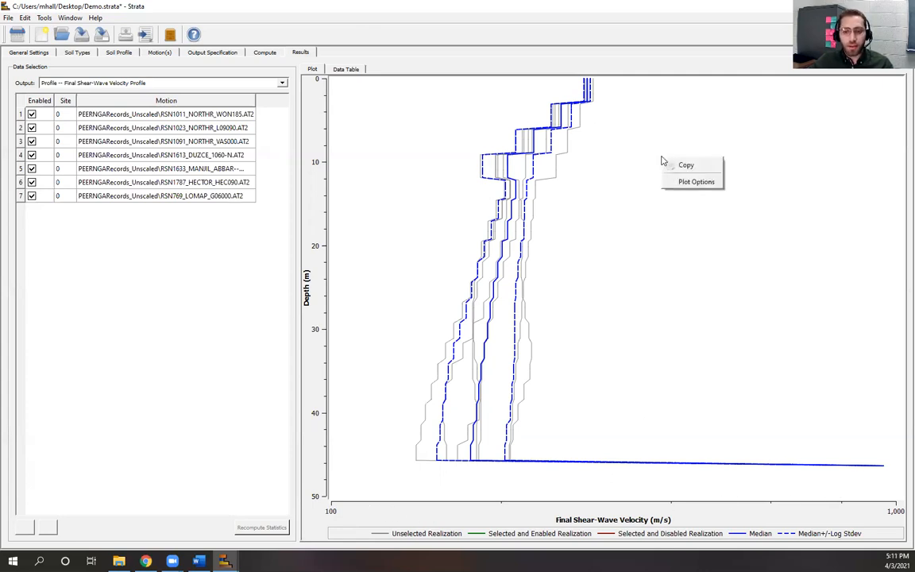
pyautogui.click(683, 182)
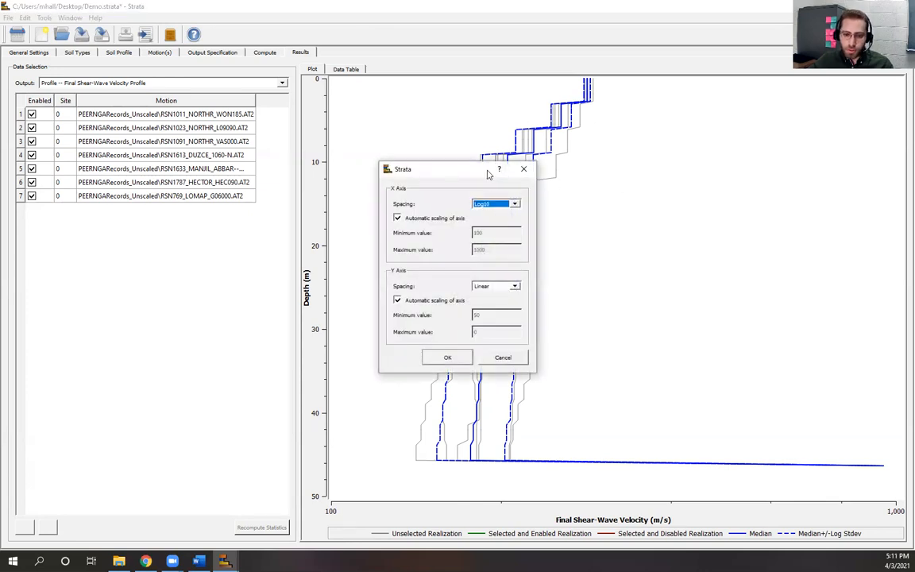
pyautogui.moveTo(488, 173); pyautogui.dragTo(797, 137)
pyautogui.click(823, 167)
pyautogui.click(795, 176)
pyautogui.click(757, 320)
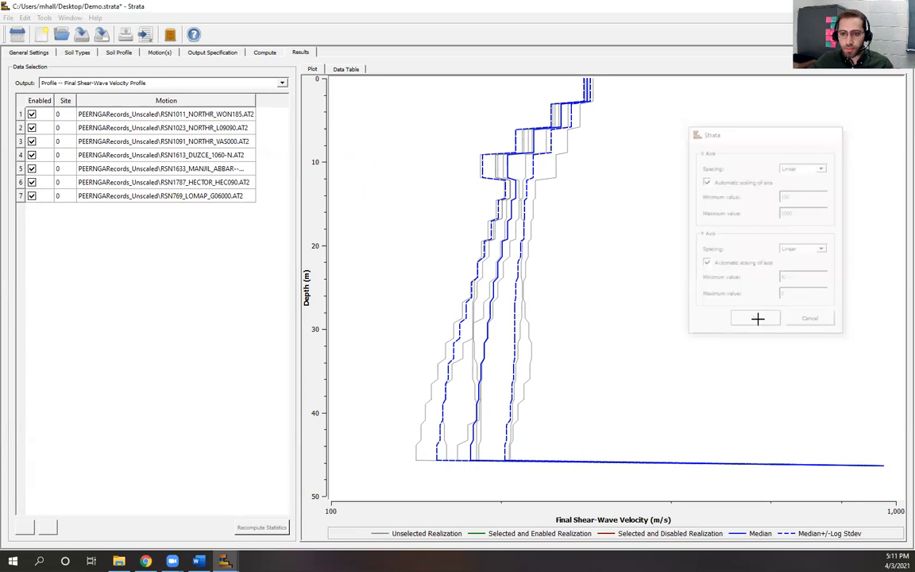
# Step: Toggle automatic axis scaling off and back on so the velocity axis runs 0 to 1,000 m/s
pyautogui.rightClick(603, 197)
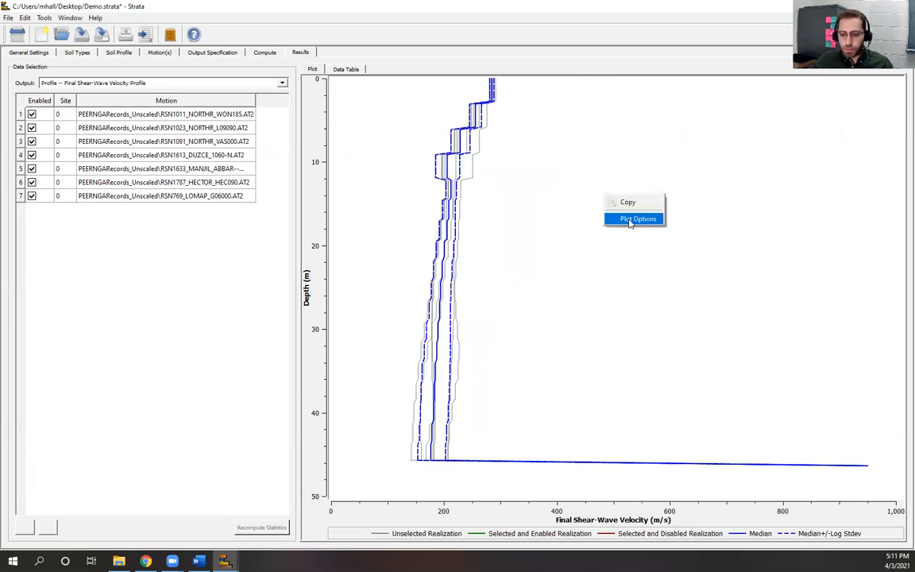
pyautogui.click(636, 219)
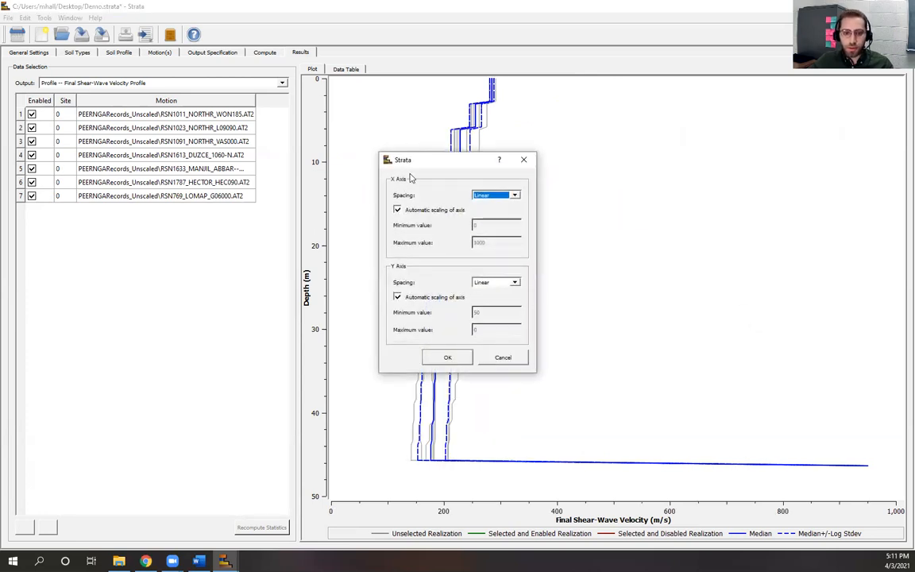
pyautogui.moveTo(455, 162); pyautogui.dragTo(684, 125)
pyautogui.click(626, 174)
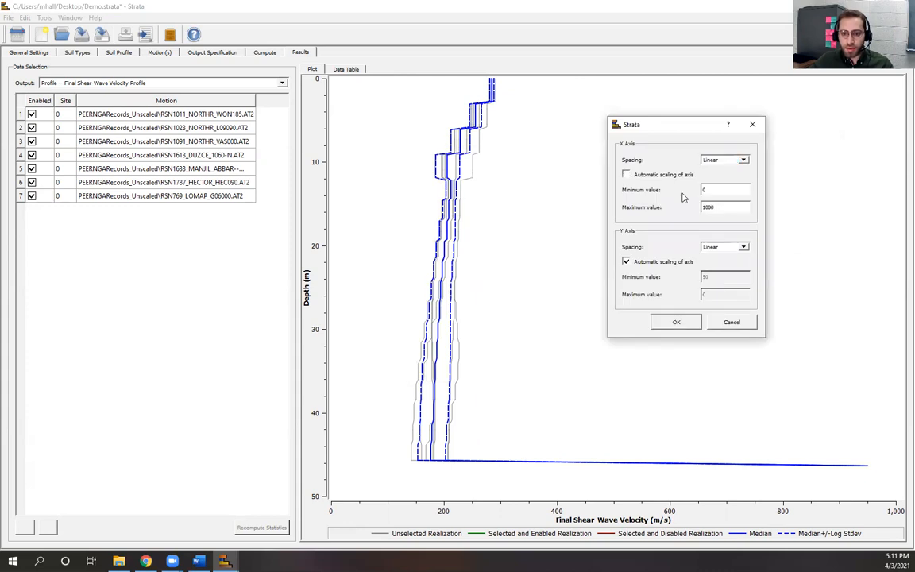
pyautogui.click(627, 174)
pyautogui.click(676, 322)
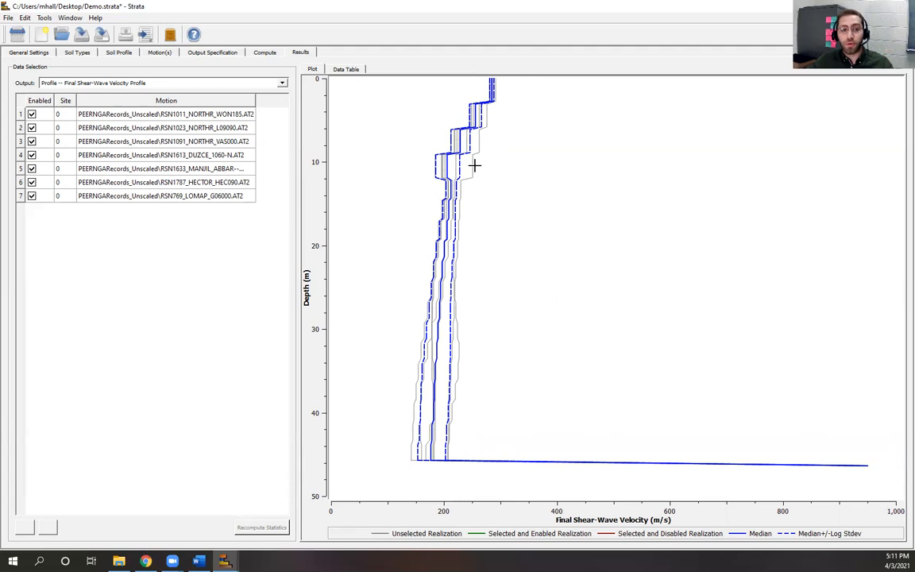
# Step: Highlight each motion's Final Vs curve in turn, then view depth against velocity as a data table
pyautogui.click(22, 114)
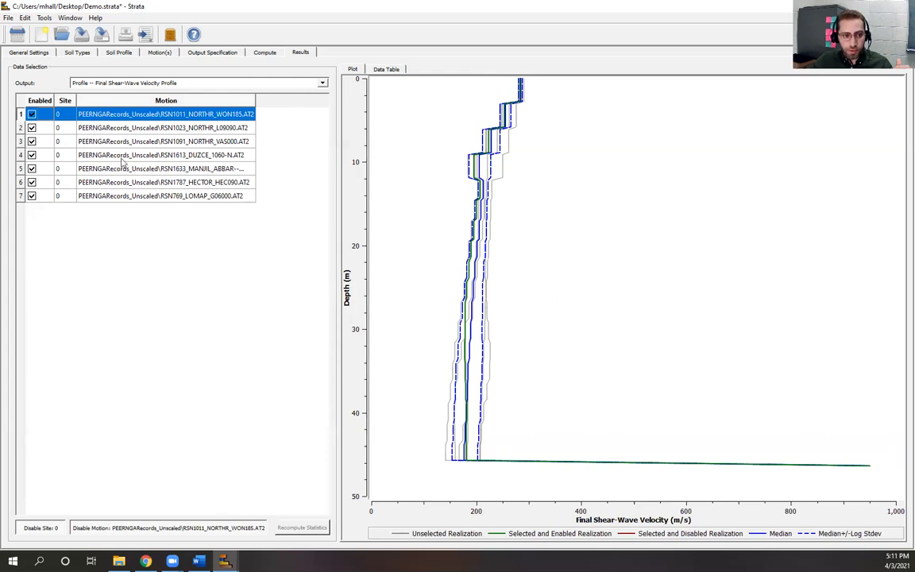
pyautogui.click(21, 128)
pyautogui.click(22, 142)
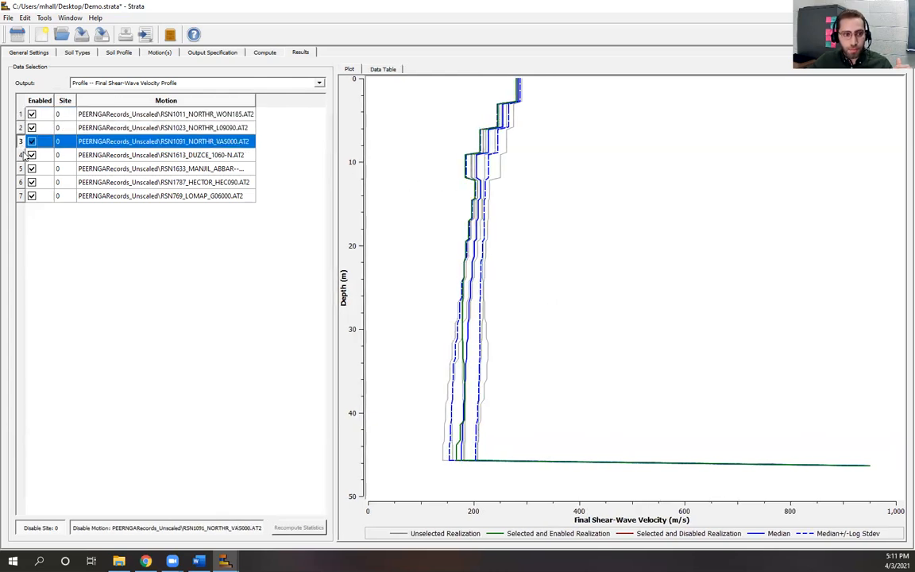
pyautogui.click(20, 155)
pyautogui.click(20, 168)
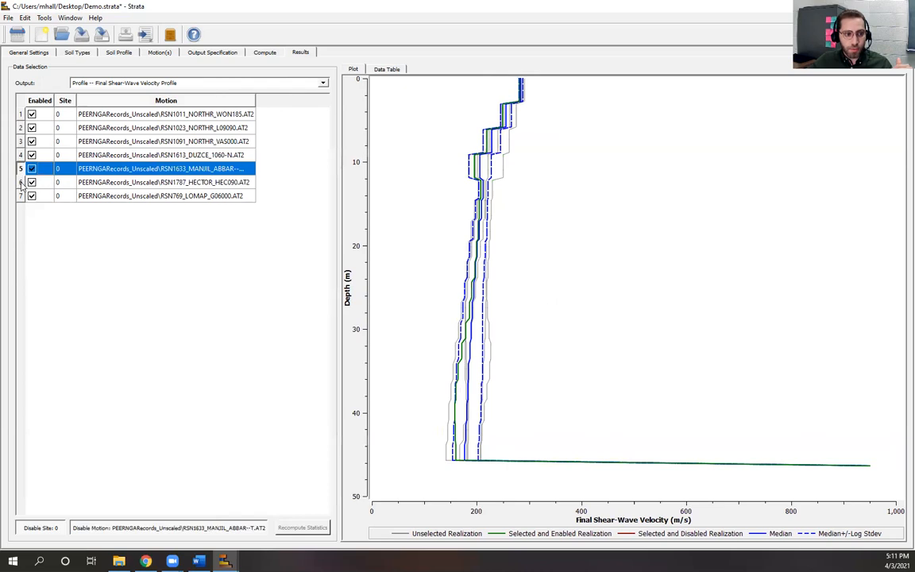
pyautogui.click(22, 182)
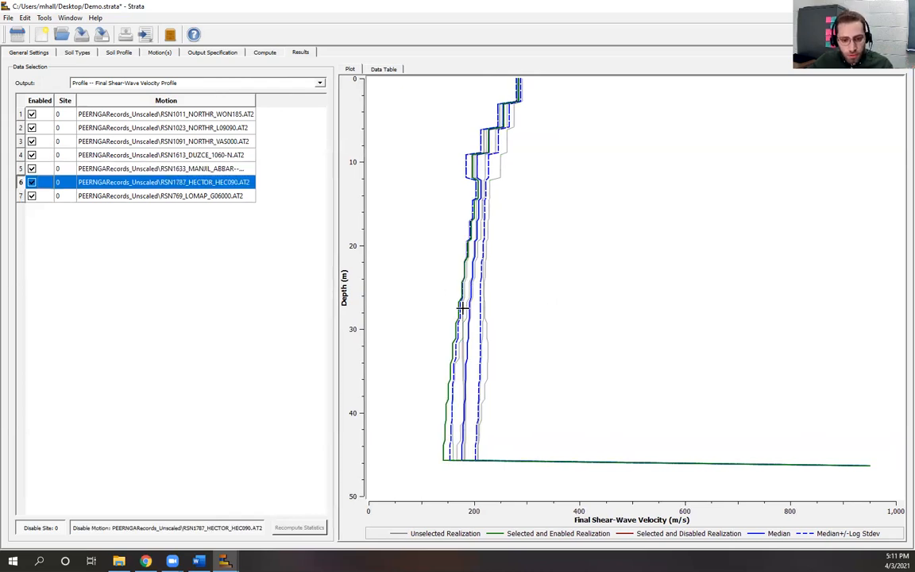
pyautogui.click(22, 198)
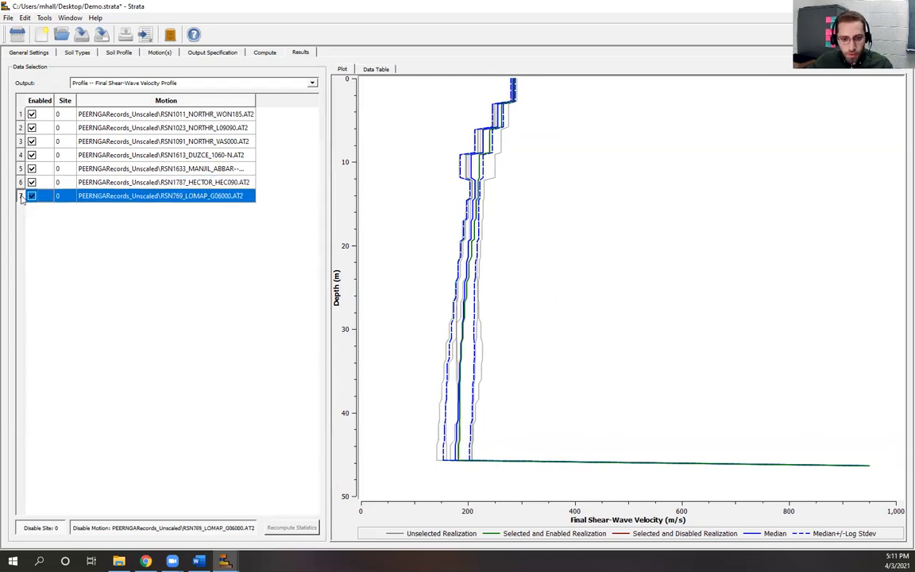
pyautogui.click(22, 170)
pyautogui.click(22, 155)
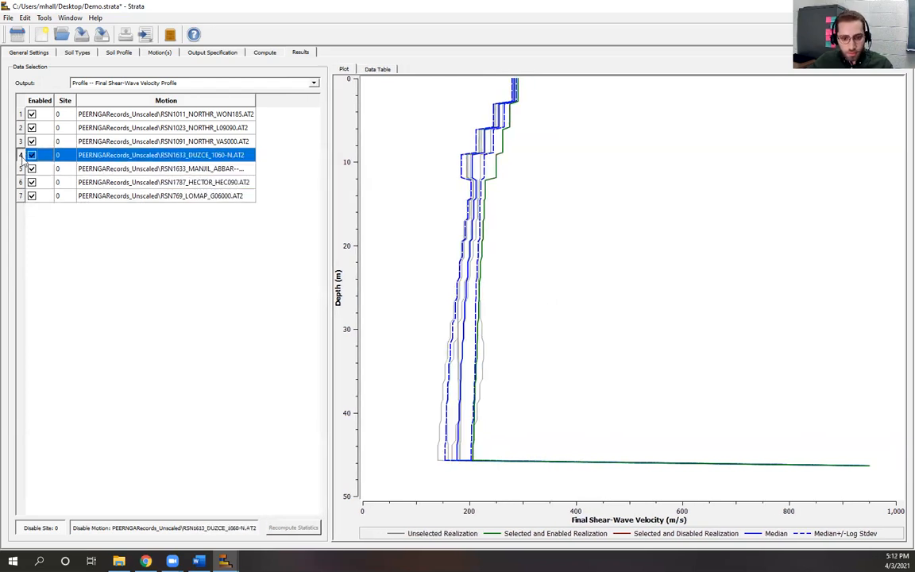
pyautogui.click(22, 141)
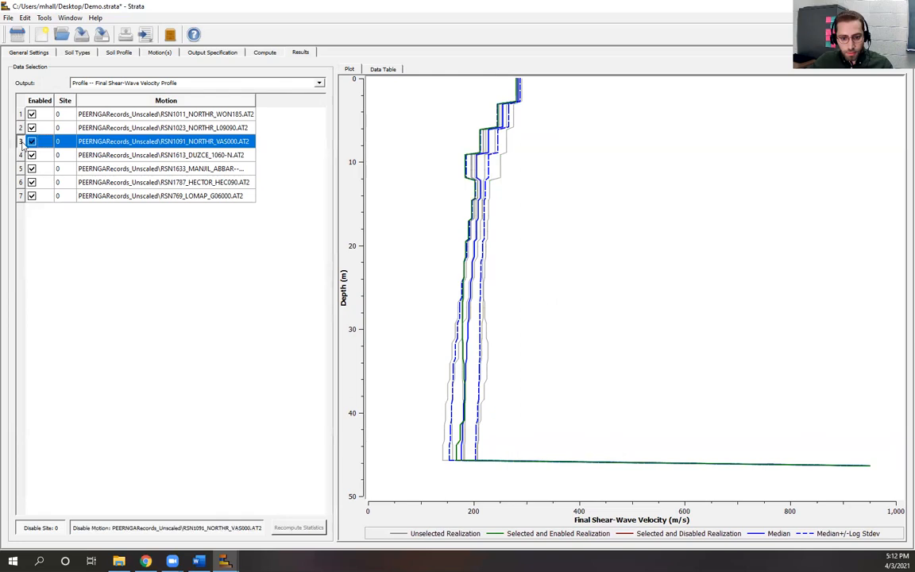
pyautogui.click(22, 127)
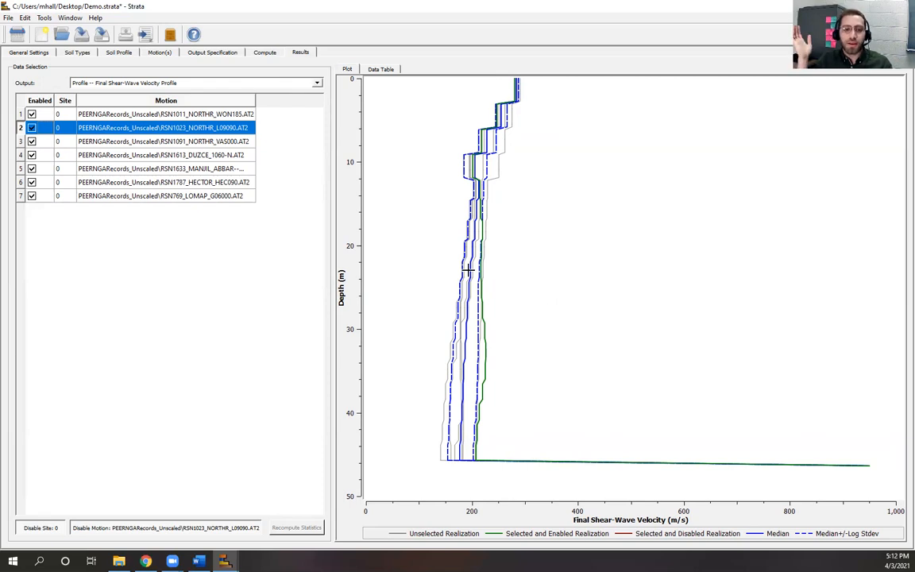
pyautogui.click(381, 70)
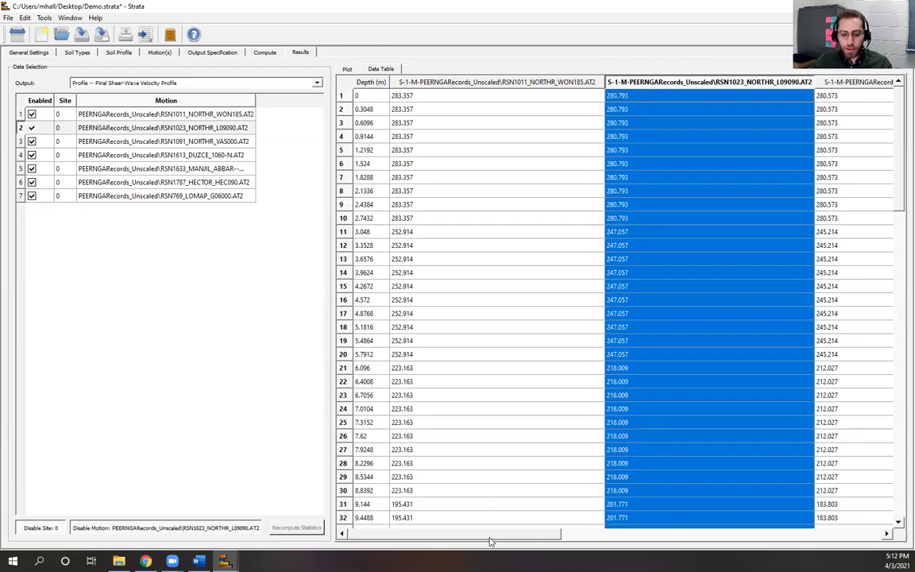
# Step: Scroll the data table to the Median and Log Stdev columns, then return to the Final Vs plot
pyautogui.moveTo(501, 535); pyautogui.dragTo(817, 537)
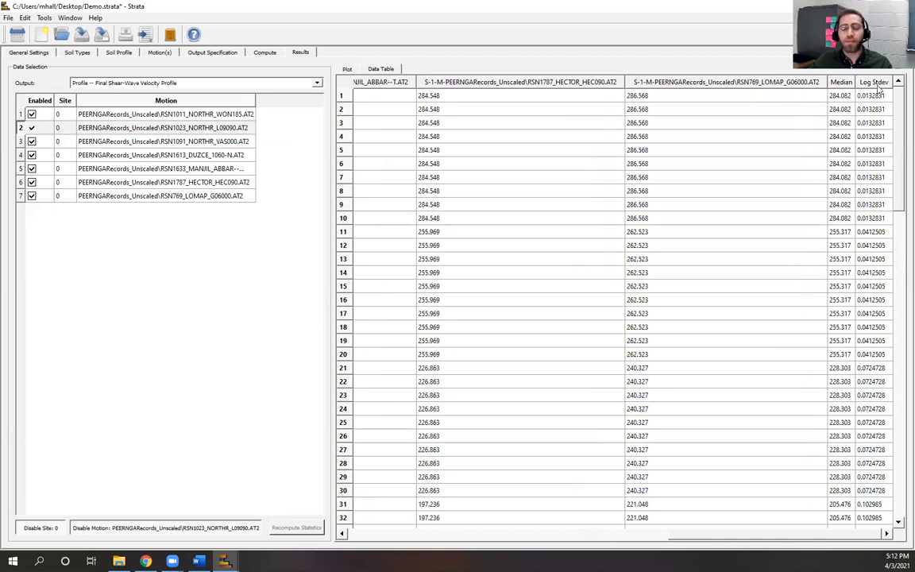
pyautogui.click(347, 69)
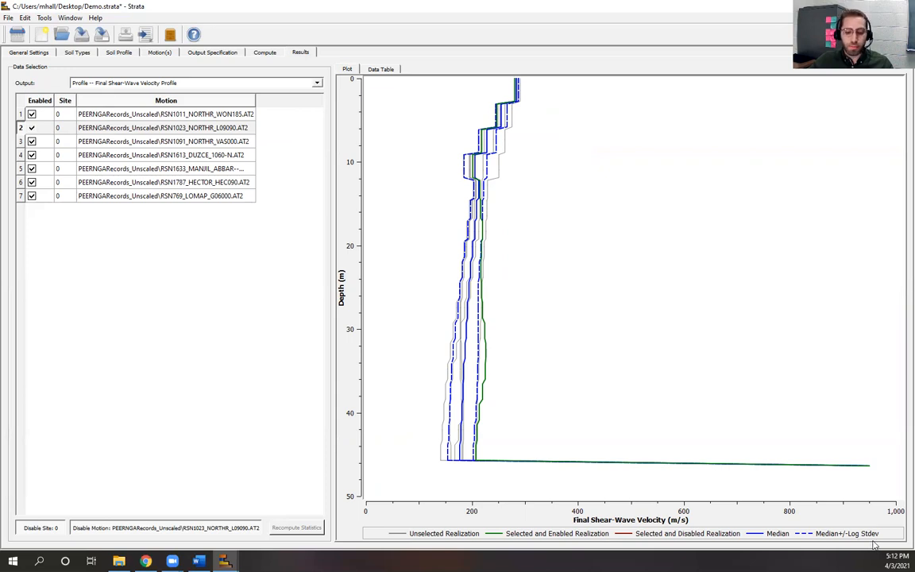
pyautogui.click(317, 83)
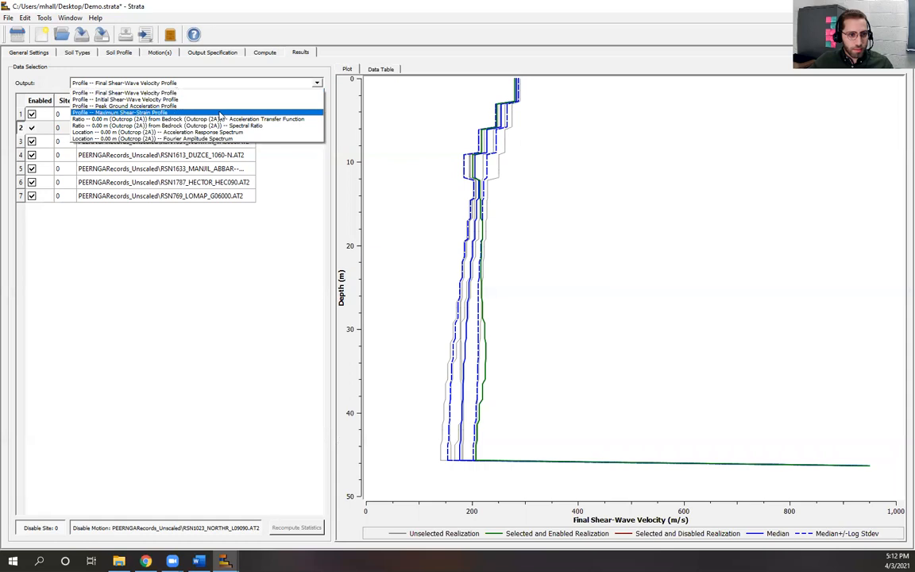
# Step: Plot the peak ground acceleration profile, then switch to the maximum shear-strain profile
pyautogui.click(214, 106)
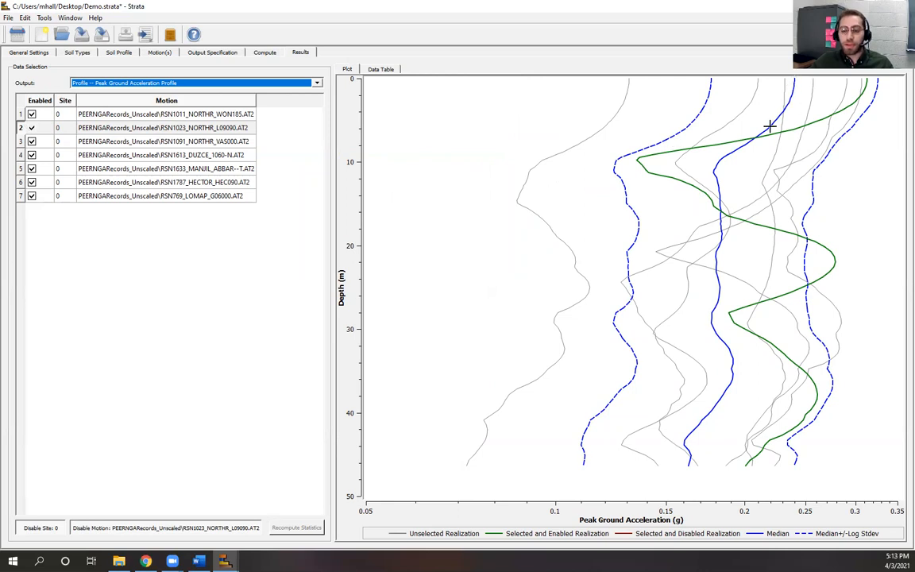
pyautogui.click(317, 83)
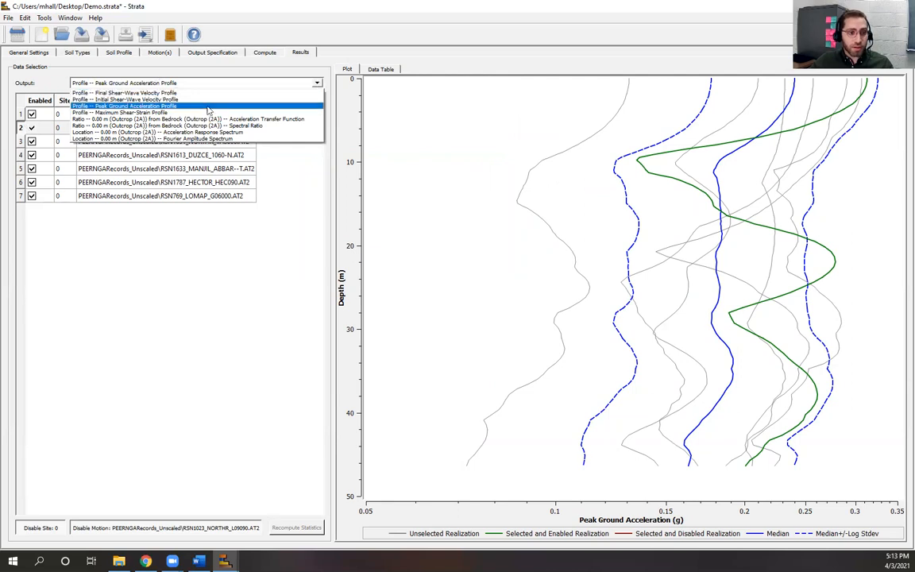
pyautogui.click(159, 112)
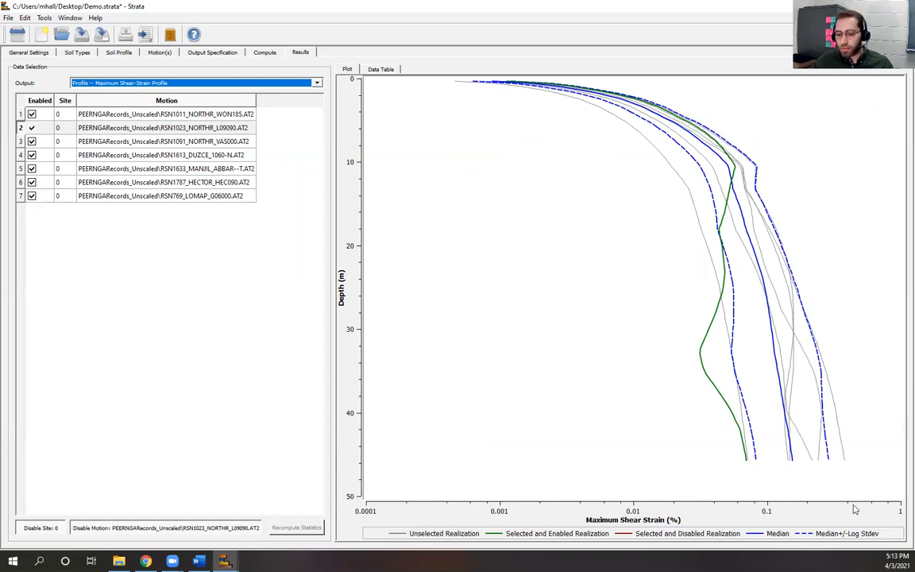
# Step: Read strain values off the shear-strain curves near 45.57 m depth with the crosshair readout
pyautogui.click(830, 459)
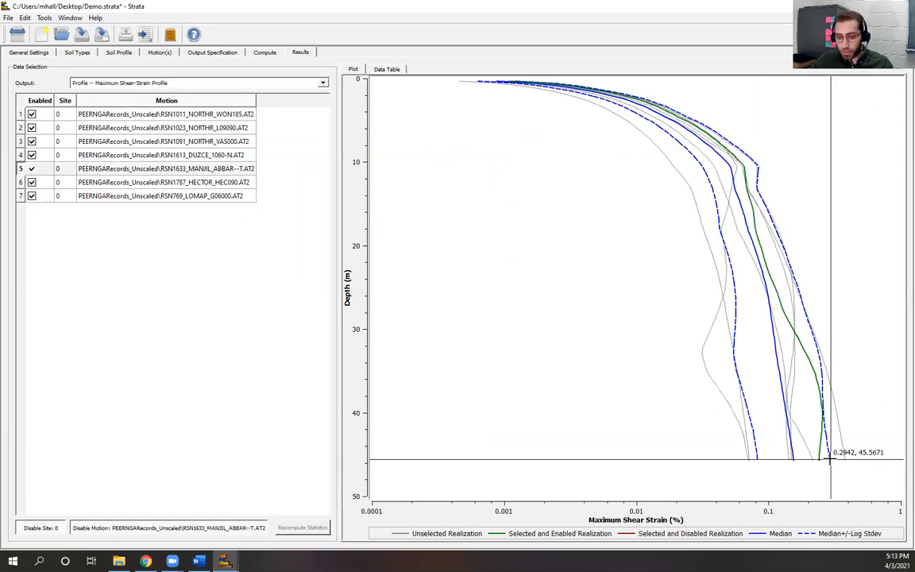
pyautogui.moveTo(830, 459); pyautogui.dragTo(847, 458)
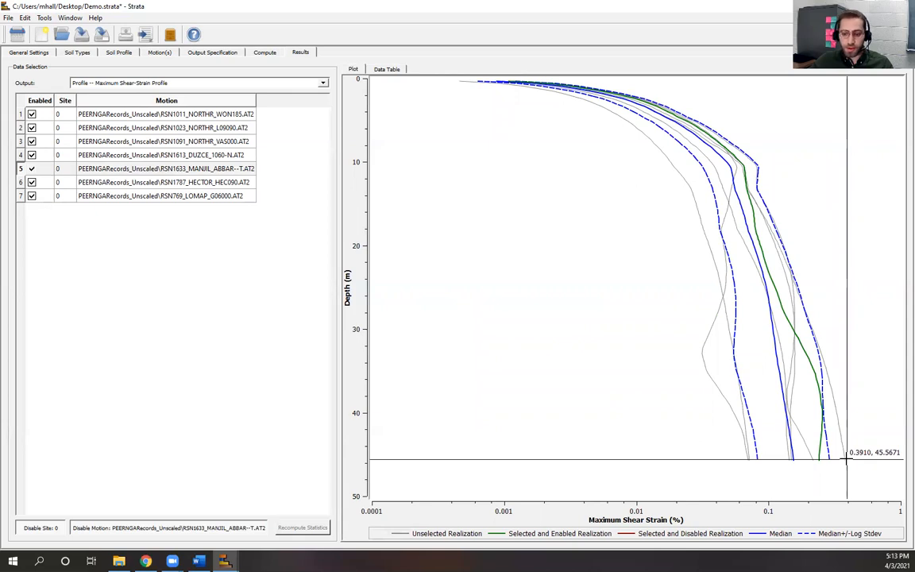
pyautogui.moveTo(847, 458); pyautogui.dragTo(847, 457)
pyautogui.moveTo(816, 241); pyautogui.dragTo(846, 459)
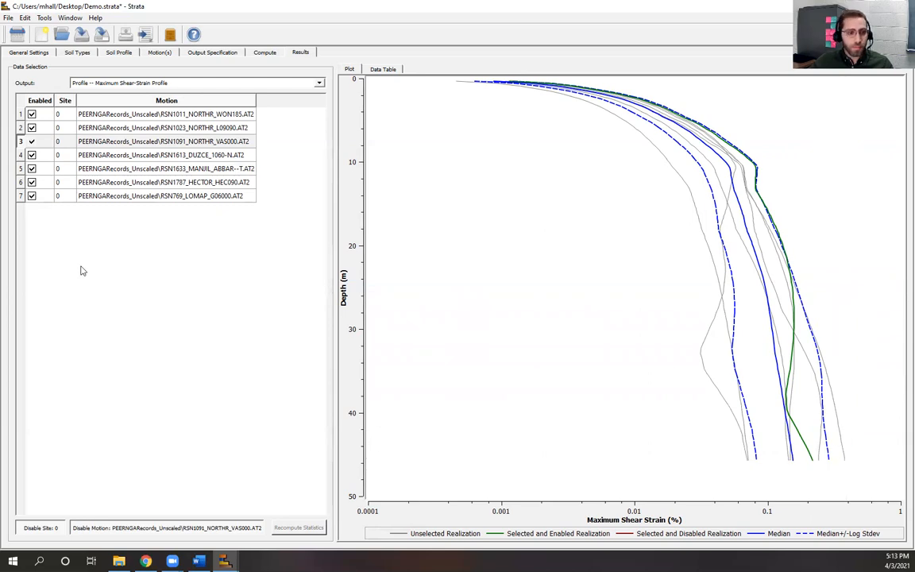
pyautogui.click(321, 85)
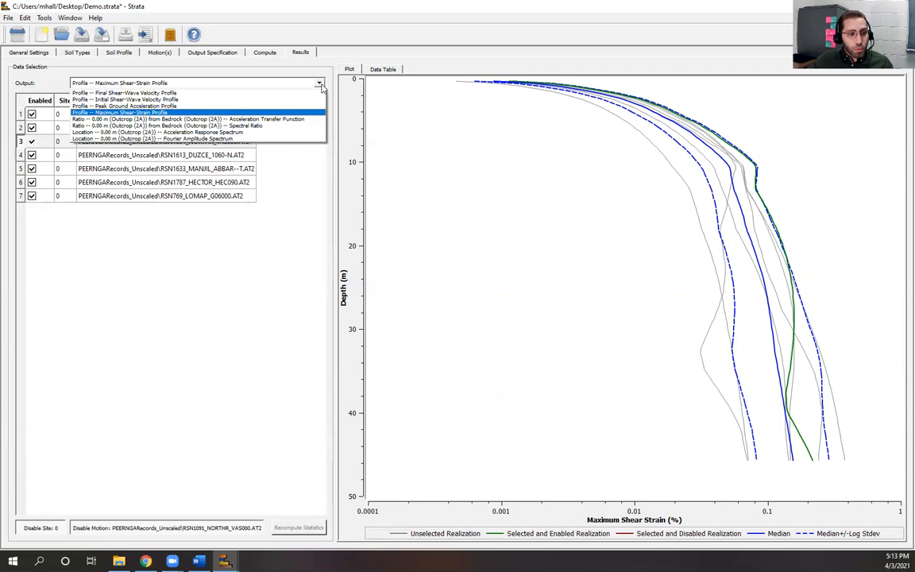
# Step: Plot the acceleration response spectrum, then switch to the Fourier amplitude spectrum
pyautogui.click(258, 132)
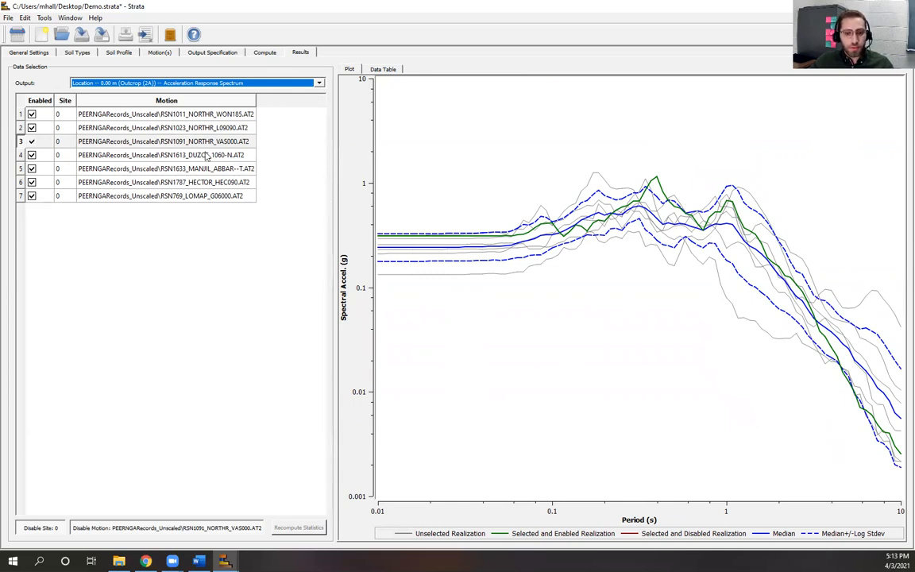
pyautogui.click(318, 83)
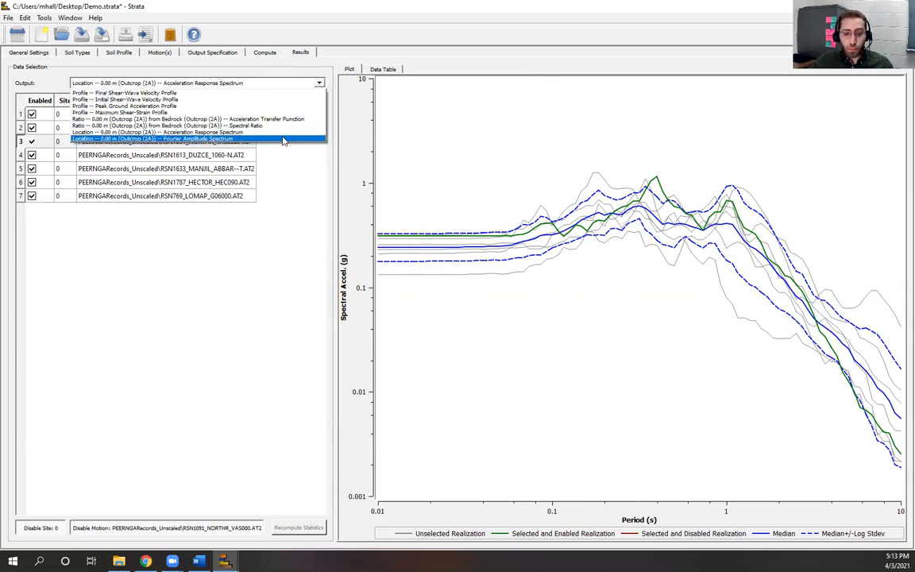
pyautogui.click(285, 142)
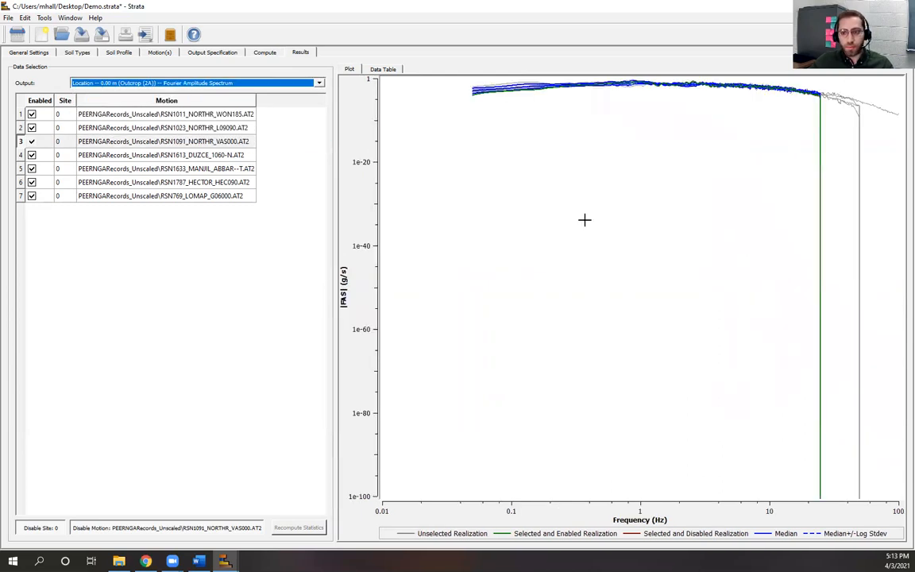
# Step: Turn off automatic scaling on the Fourier spectrum's y-axis and set its minimum to 0.1
pyautogui.rightClick(606, 225)
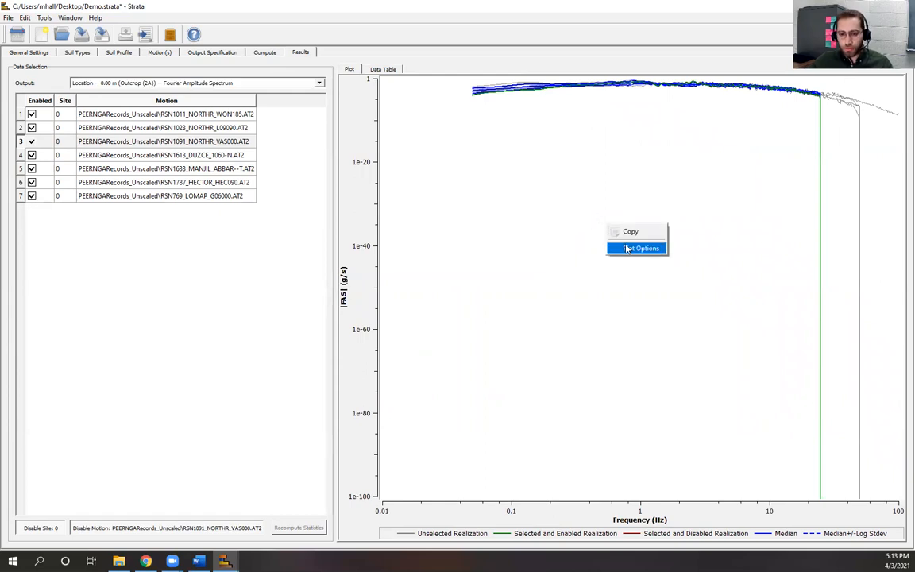
pyautogui.click(629, 251)
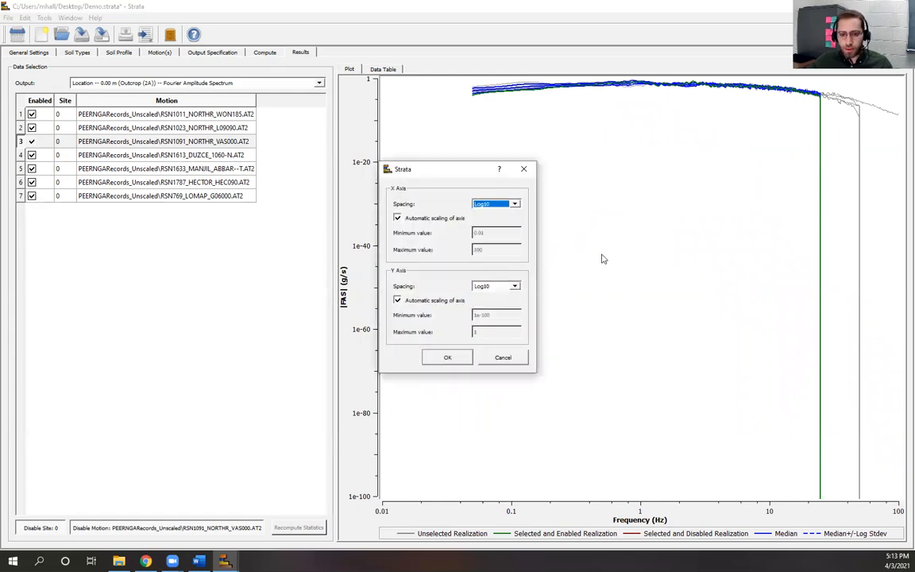
pyautogui.click(398, 301)
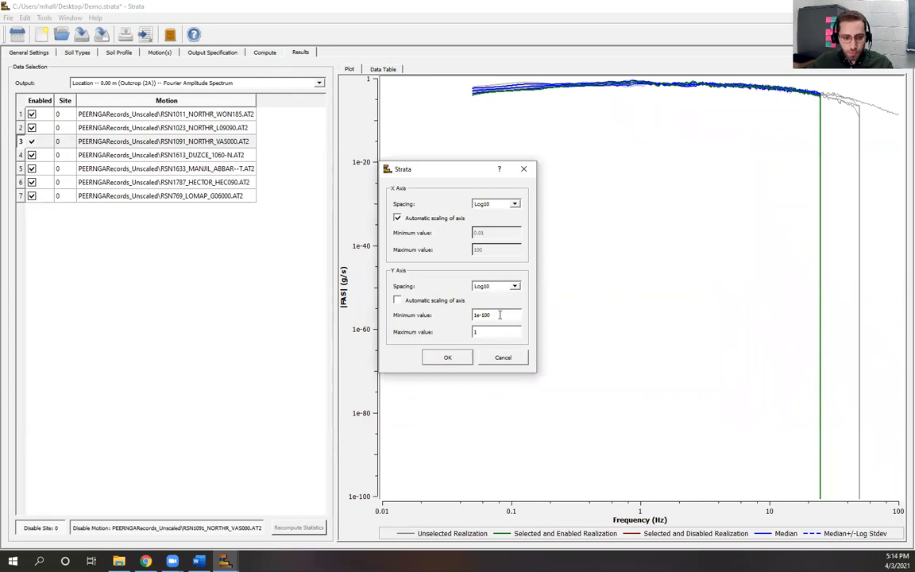
pyautogui.tripleClick(475, 315)
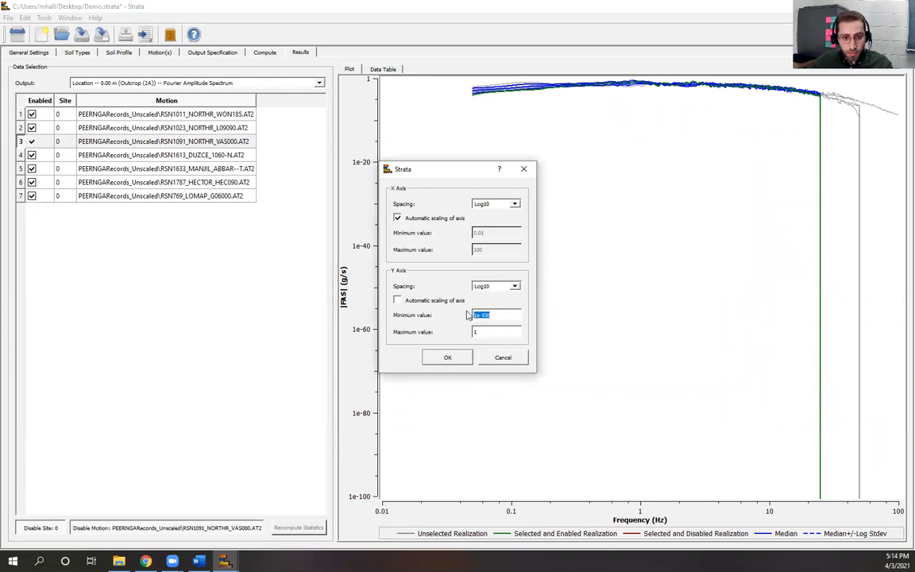
pyautogui.write('0.1')
pyautogui.click(453, 356)
# Step: Change the y-axis minimum to 0 so the amplitude axis spans 0.001 to 1
pyautogui.rightClick(556, 303)
pyautogui.click(568, 327)
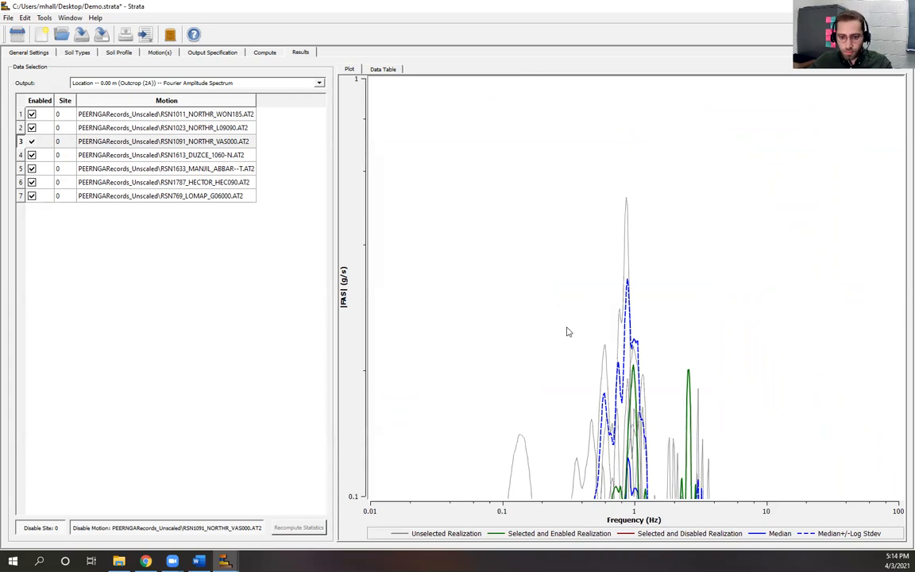
pyautogui.moveTo(482, 317); pyautogui.dragTo(472, 321)
pyautogui.write('0.001')
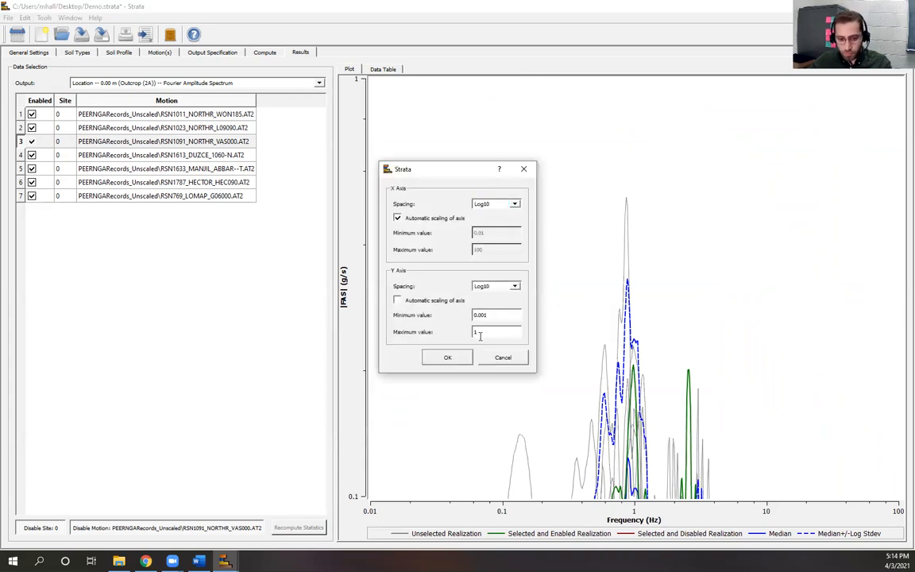
pyautogui.press('Return')
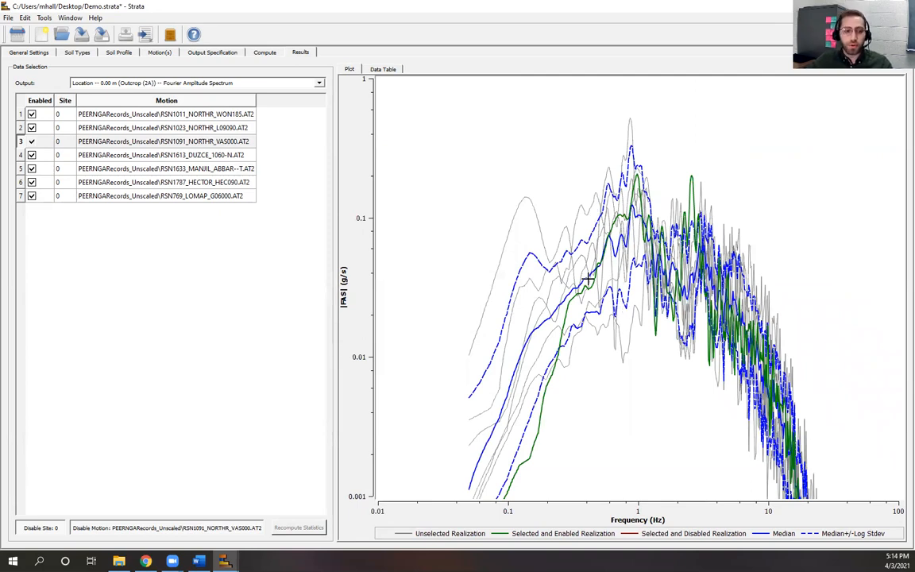
pyautogui.click(319, 83)
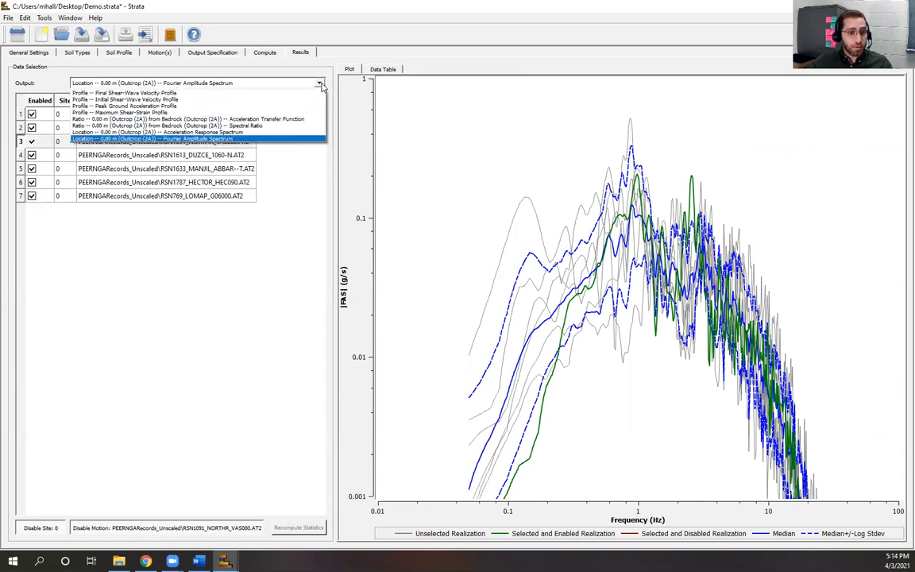
# Step: Plot the acceleration transfer function with a y-axis maximum of 10
pyautogui.click(270, 120)
pyautogui.rightClick(596, 300)
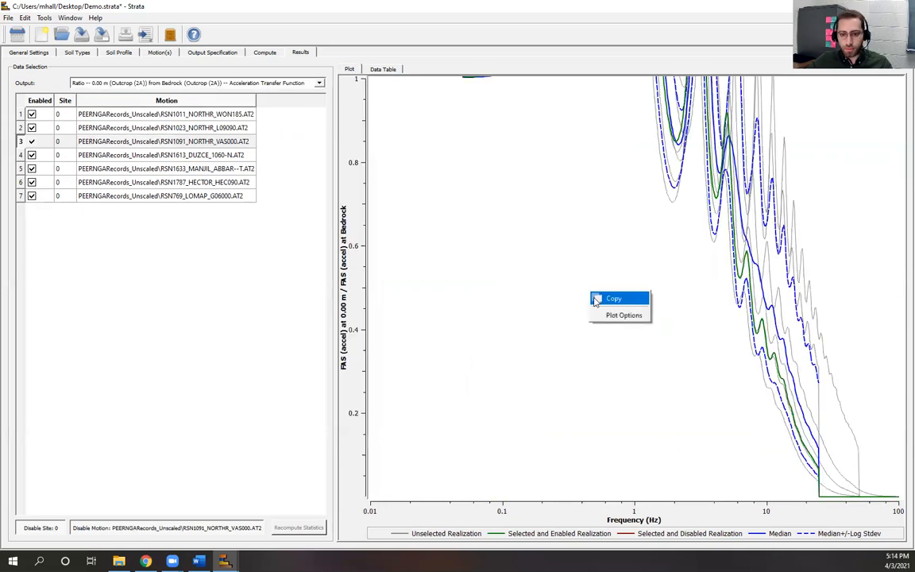
pyautogui.click(620, 315)
pyautogui.doubleClick(485, 332)
pyautogui.write('10')
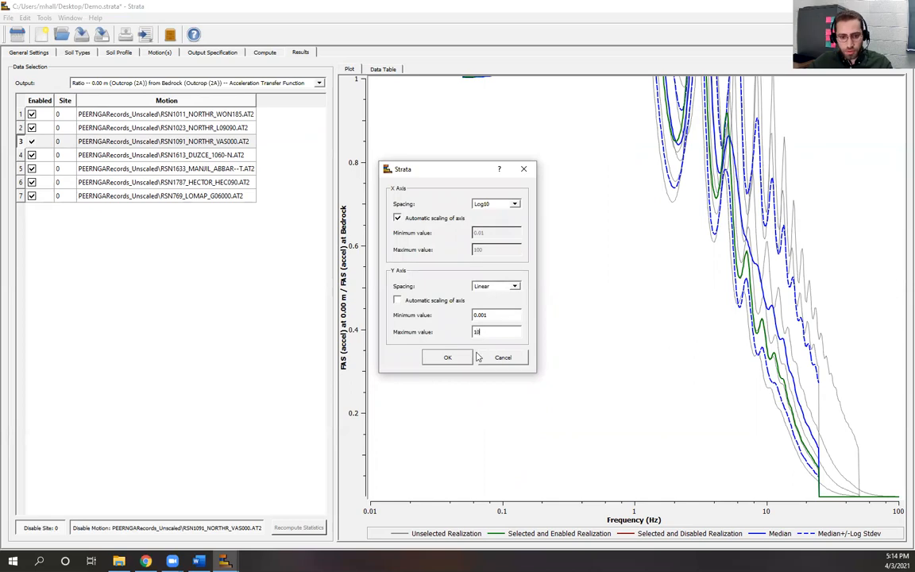
pyautogui.click(447, 358)
# Step: Lower the transfer function plot's y-axis maximum to 8
pyautogui.rightClick(497, 322)
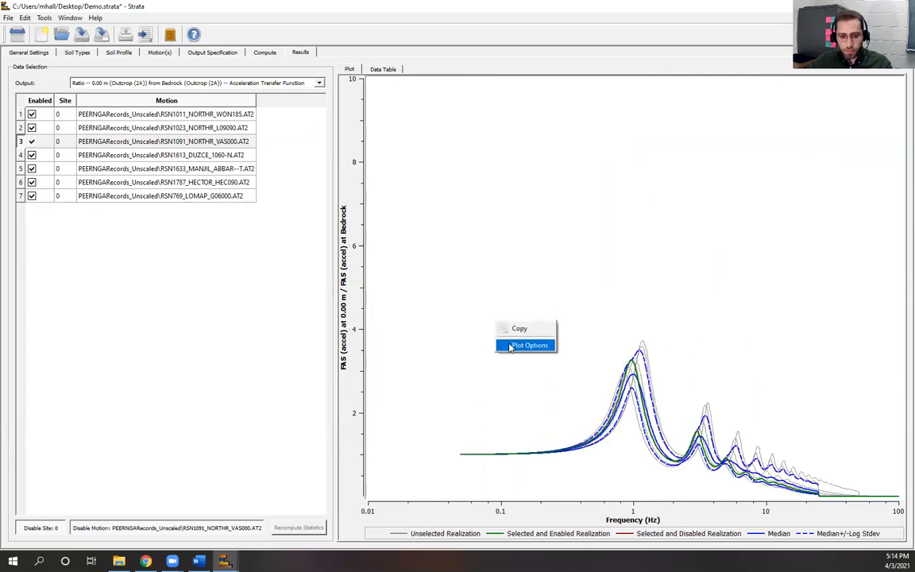
pyautogui.click(527, 345)
pyautogui.doubleClick(486, 332)
pyautogui.write('8')
pyautogui.press('Return')
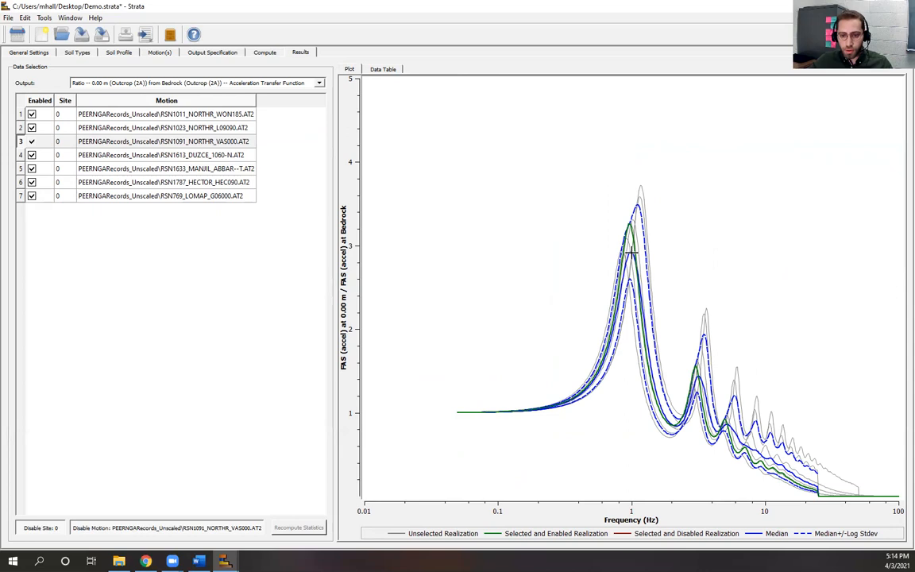
# Step: Highlight the second motion and switch the output to the spectral ratio
pyautogui.press('Up')
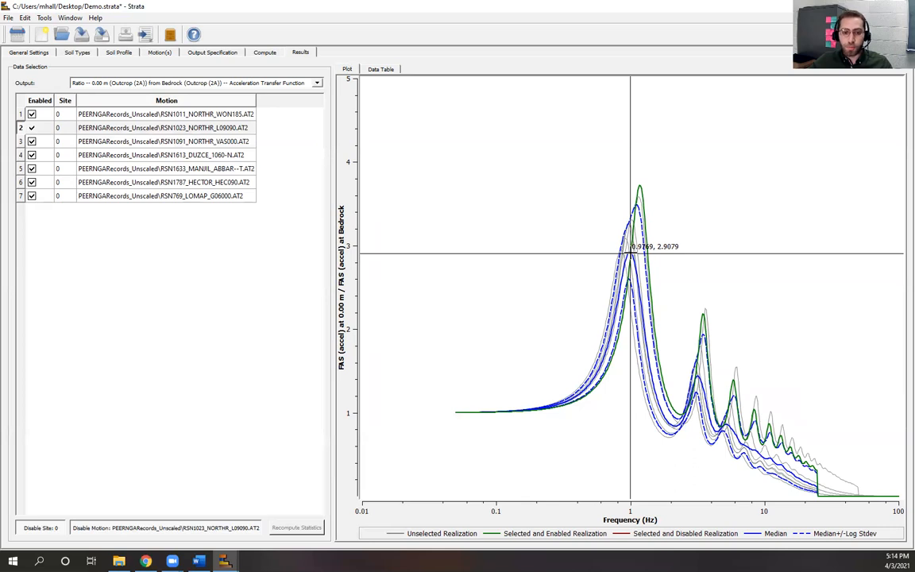
pyautogui.click(317, 84)
pyautogui.click(271, 130)
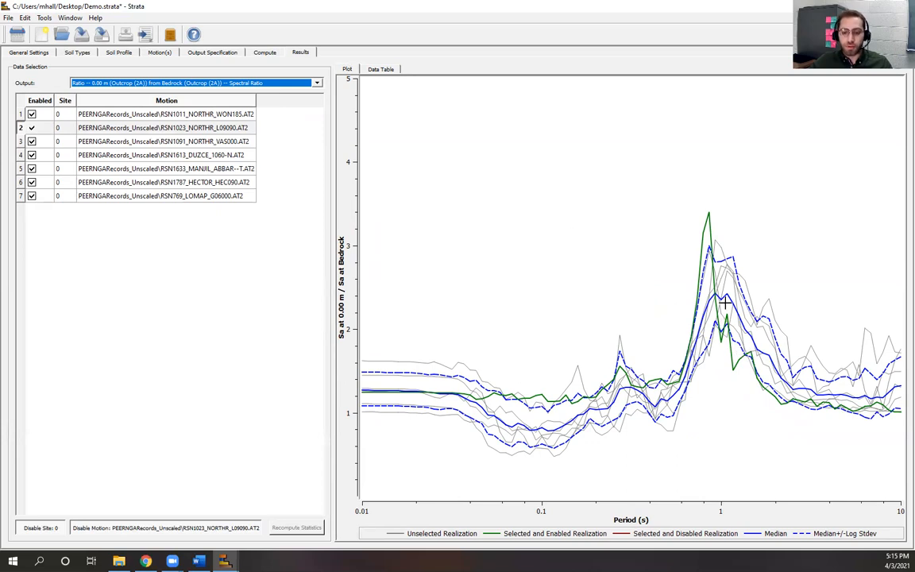
# Step: Pass through the Motion(s) page back to the Soil Types table with outwash and clay
pyautogui.click(305, 54)
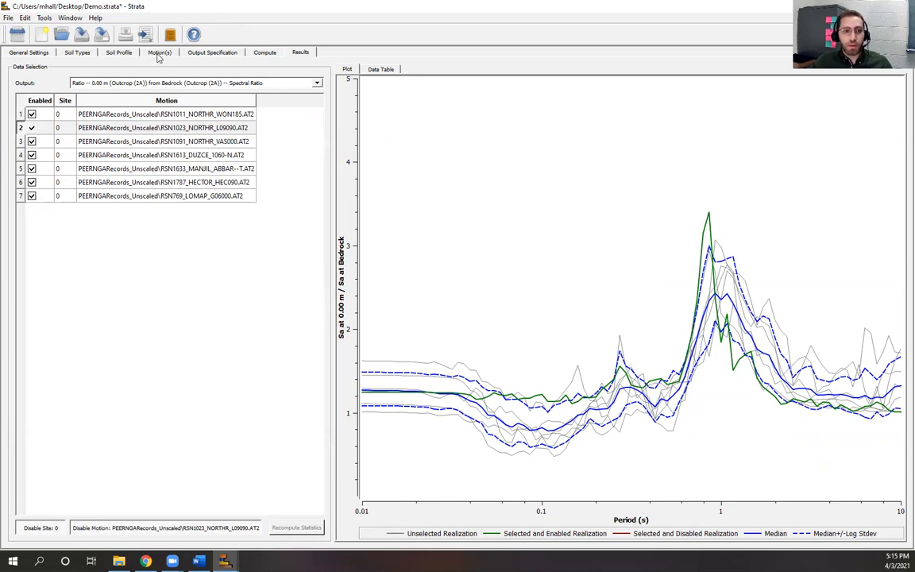
pyautogui.click(144, 53)
pyautogui.click(80, 54)
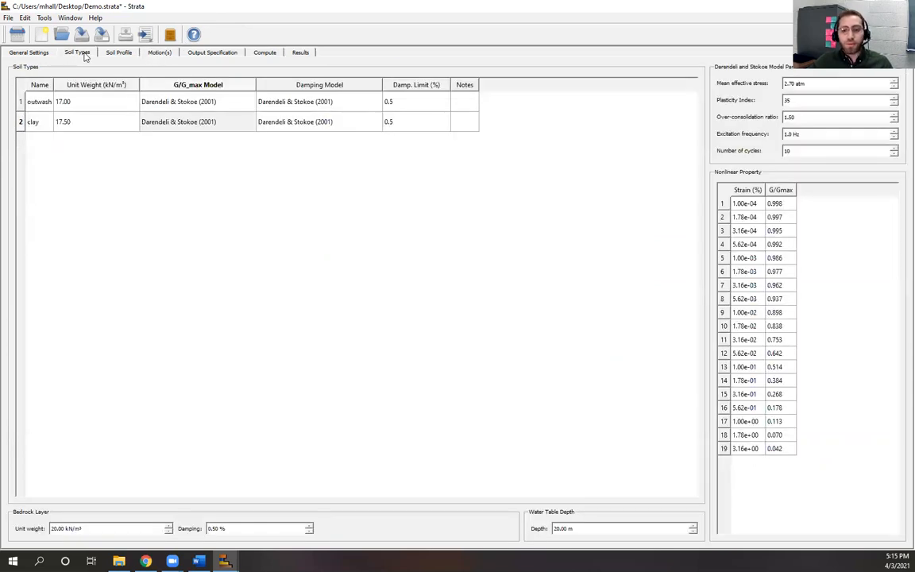
# Step: Review the computation log, the results, and the 0.5% damping limits of outwash and clay
pyautogui.click(264, 53)
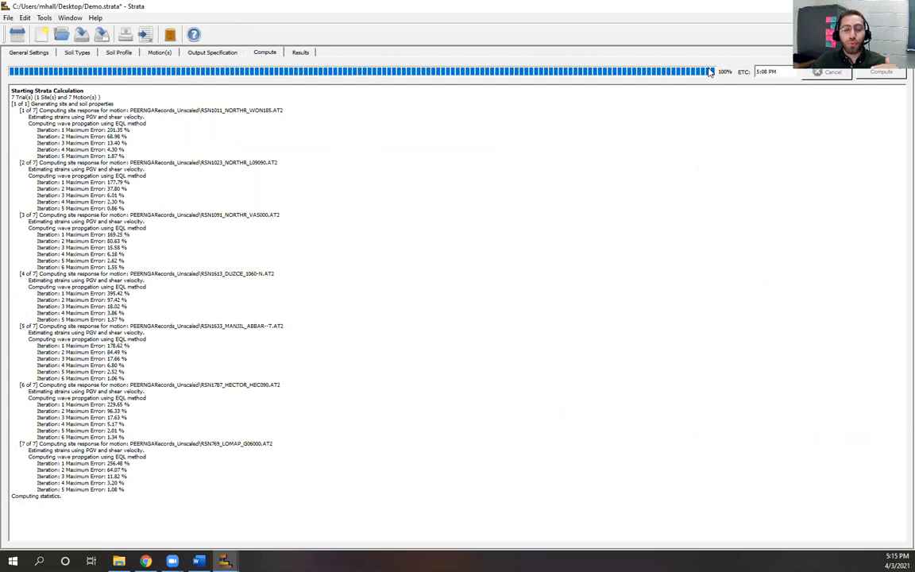
pyautogui.click(300, 52)
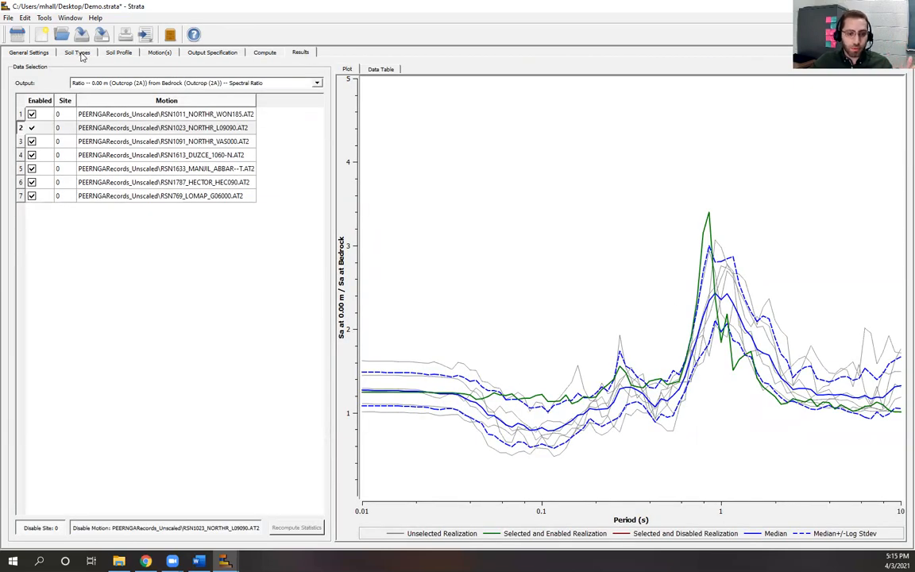
pyautogui.click(78, 53)
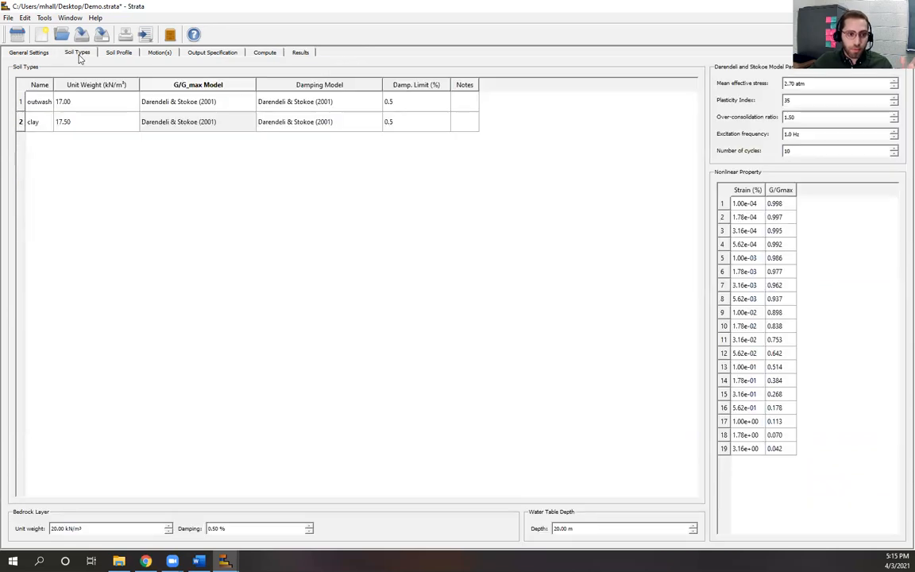
pyautogui.click(392, 103)
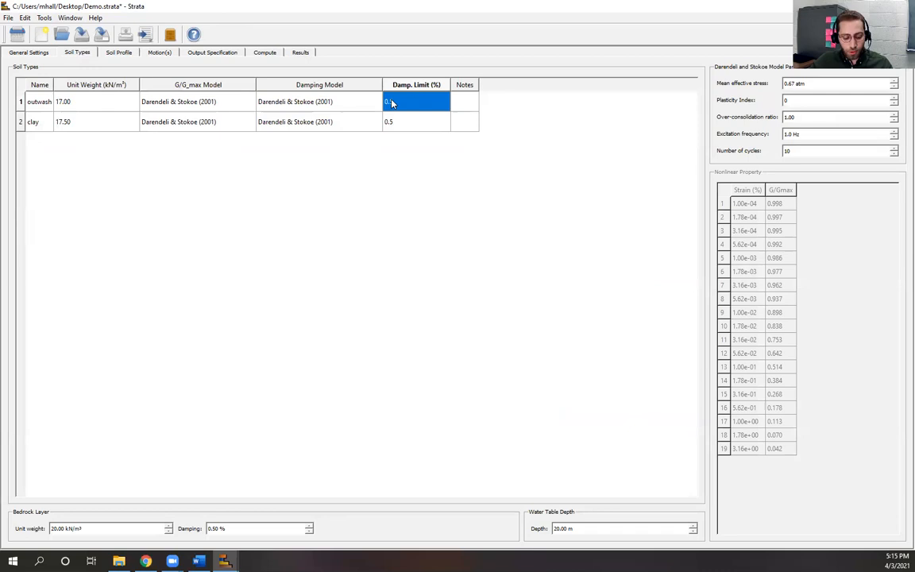
pyautogui.click(414, 125)
pyautogui.click(401, 105)
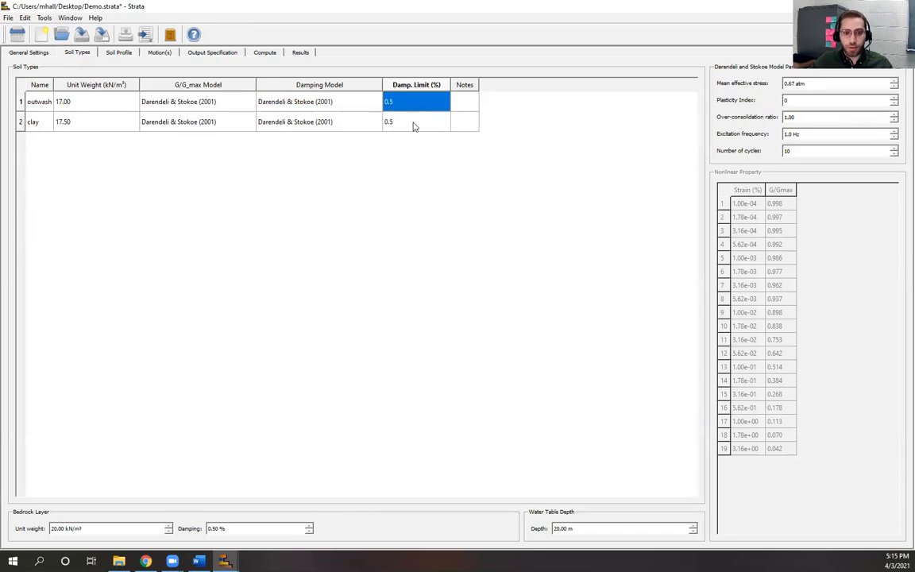
pyautogui.click(397, 236)
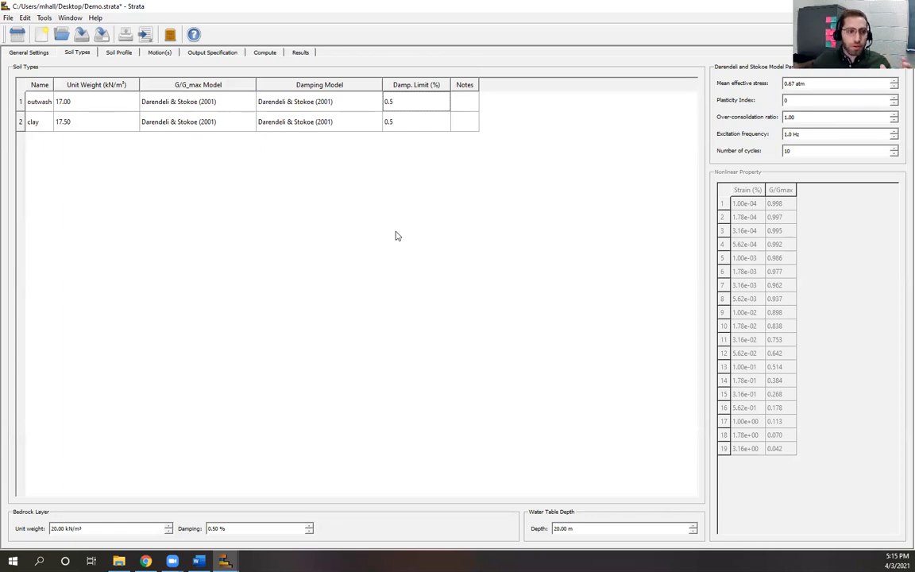
# Step: Recheck the results, then reopen the Tools list over the soil types table
pyautogui.click(43, 19)
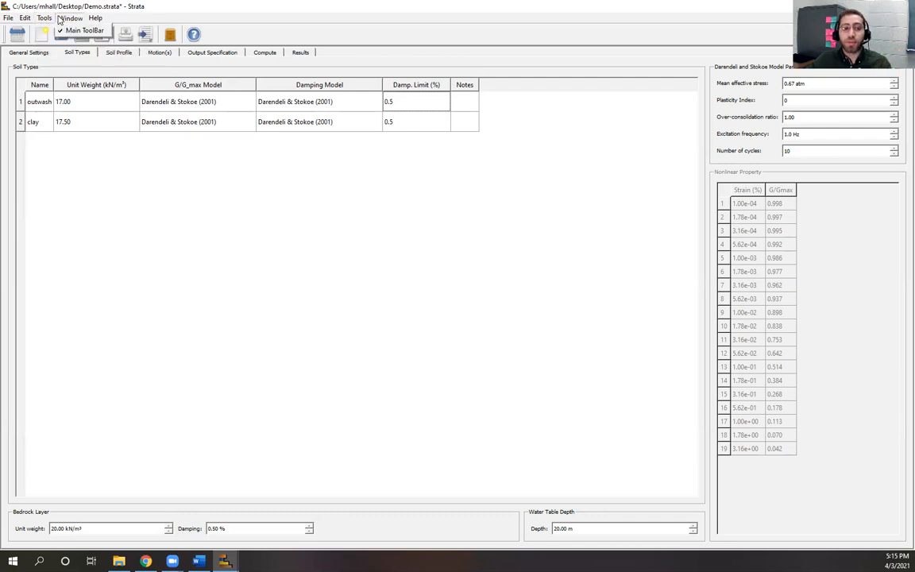
pyautogui.click(257, 158)
pyautogui.click(301, 53)
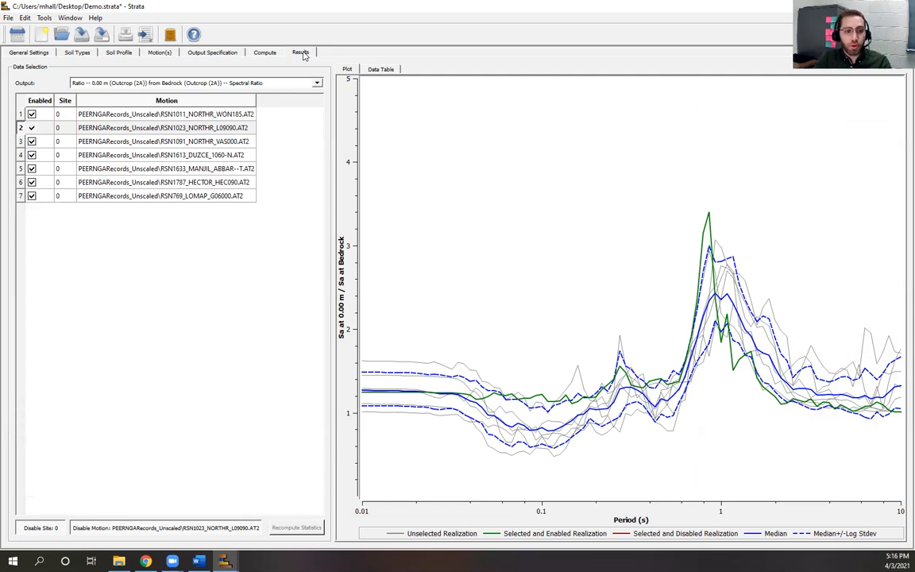
pyautogui.click(83, 53)
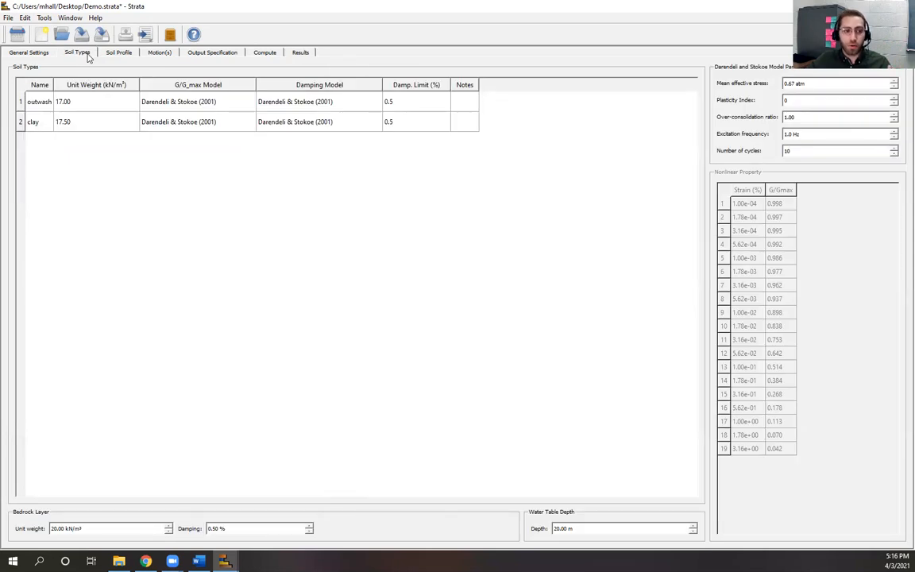
pyautogui.click(44, 18)
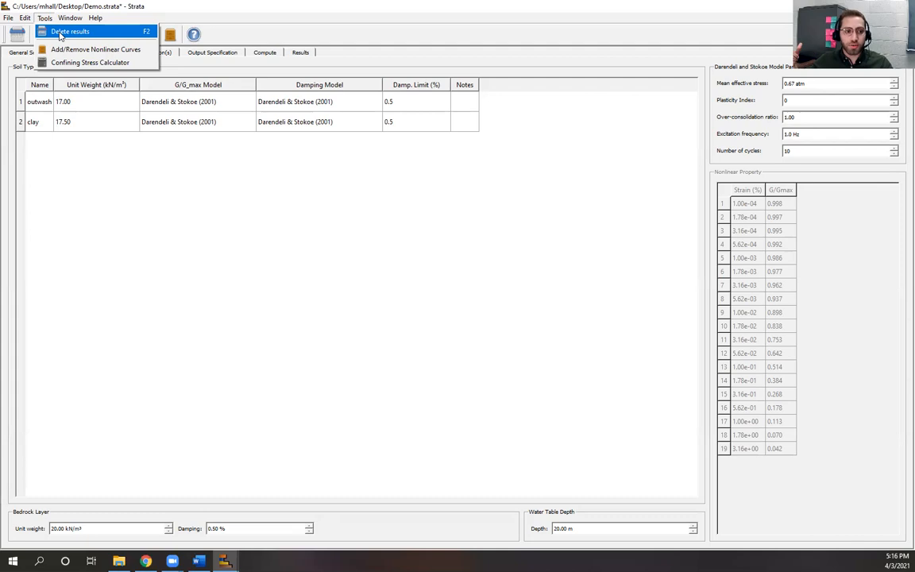
# Step: Delete the computed results, then change outwash's damping limit to 5 and back to 0.5
pyautogui.click(60, 33)
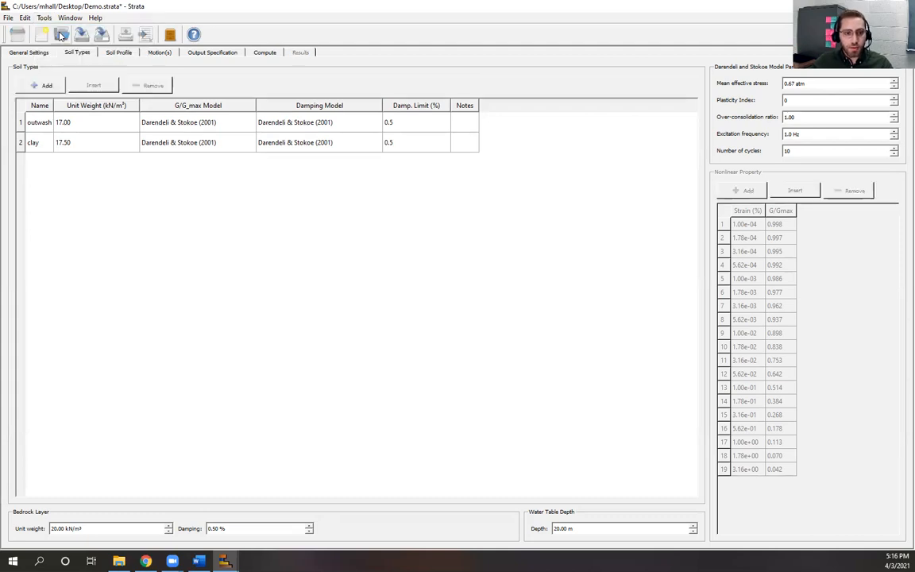
pyautogui.click(417, 123)
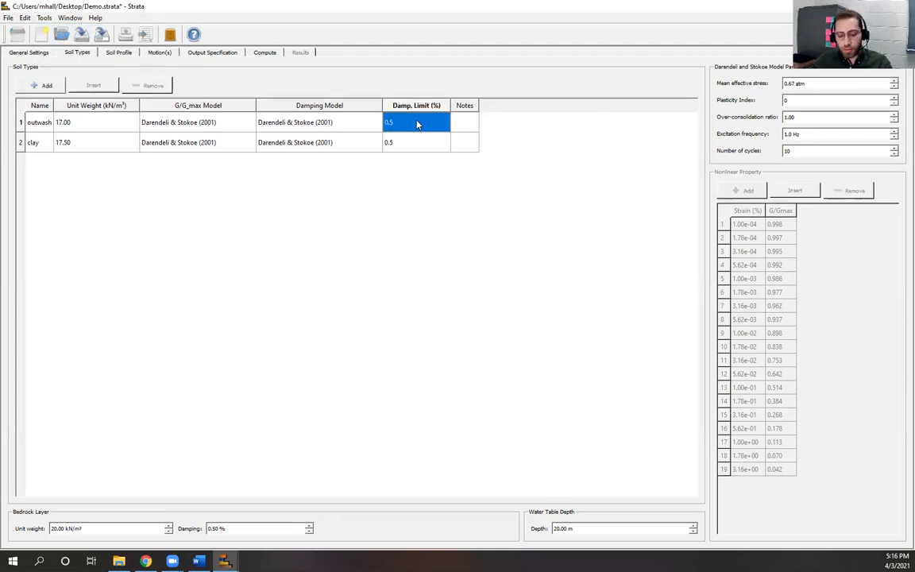
pyautogui.write('5')
pyautogui.press('Return')
pyautogui.write('0.5')
pyautogui.press('Return')
pyautogui.click(379, 279)
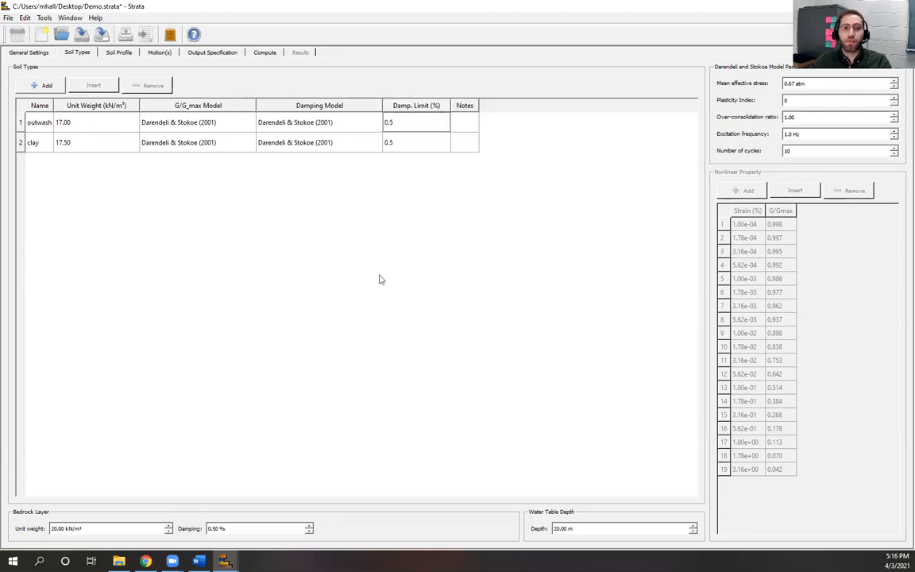
# Step: After checking the soil profile layers, enter a damping limit of 5 for outwash and clay
pyautogui.click(267, 53)
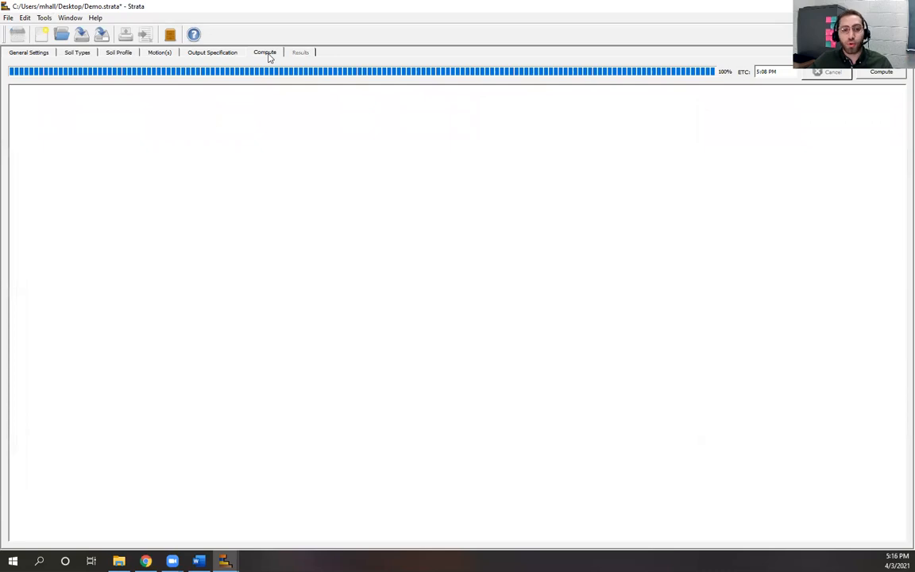
pyautogui.click(119, 51)
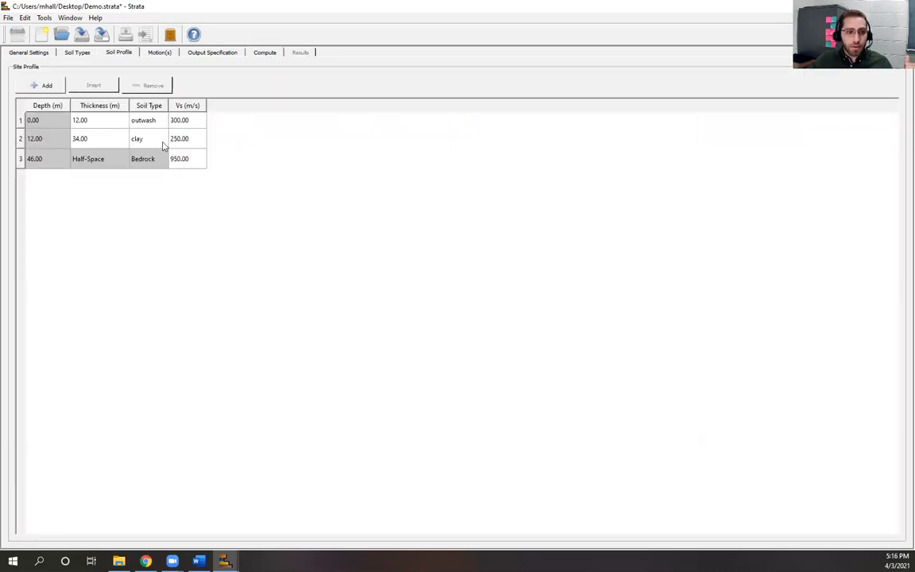
pyautogui.click(77, 53)
pyautogui.click(421, 124)
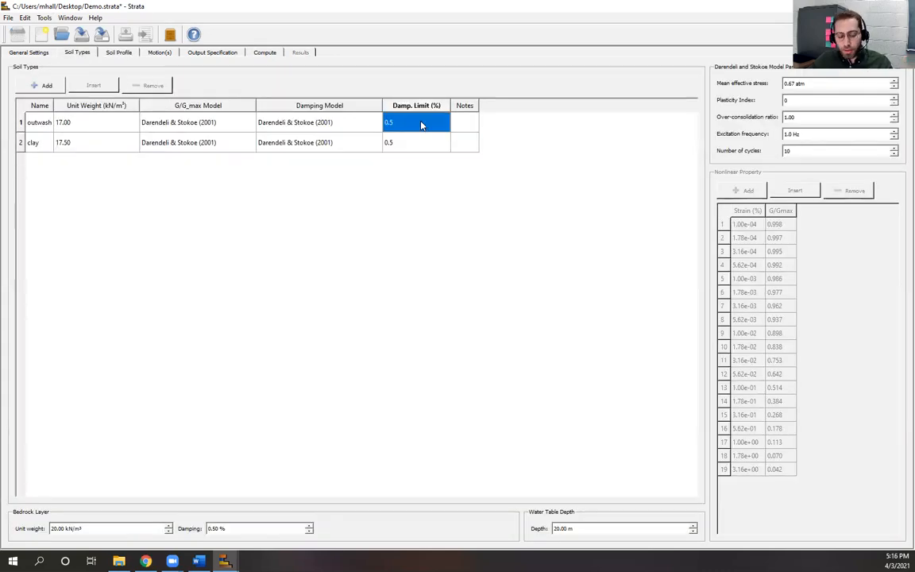
pyautogui.write('5')
pyautogui.click(411, 143)
pyautogui.write('5')
pyautogui.click(155, 291)
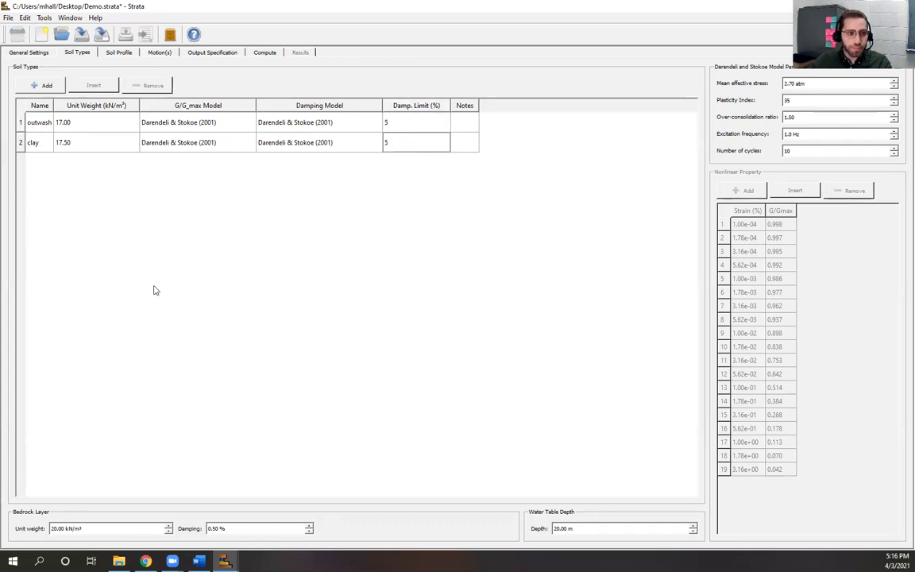
pyautogui.click(265, 53)
# Step: Rerun the site response calculation with the 5% damping limits
pyautogui.click(882, 73)
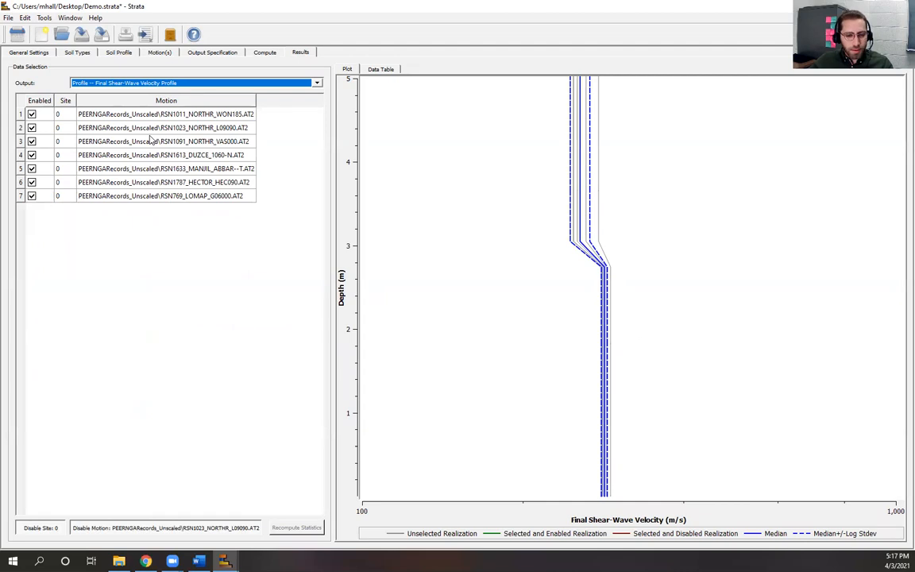
# Step: Look over the output settings and motions list, then delete the existing analysis results
pyautogui.click(321, 84)
pyautogui.click(321, 84)
pyautogui.click(209, 53)
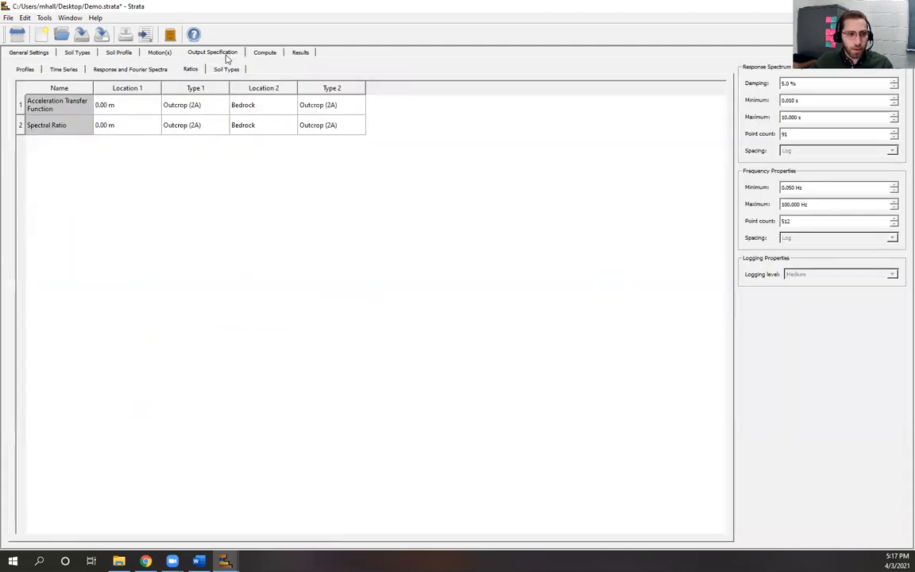
pyautogui.click(154, 52)
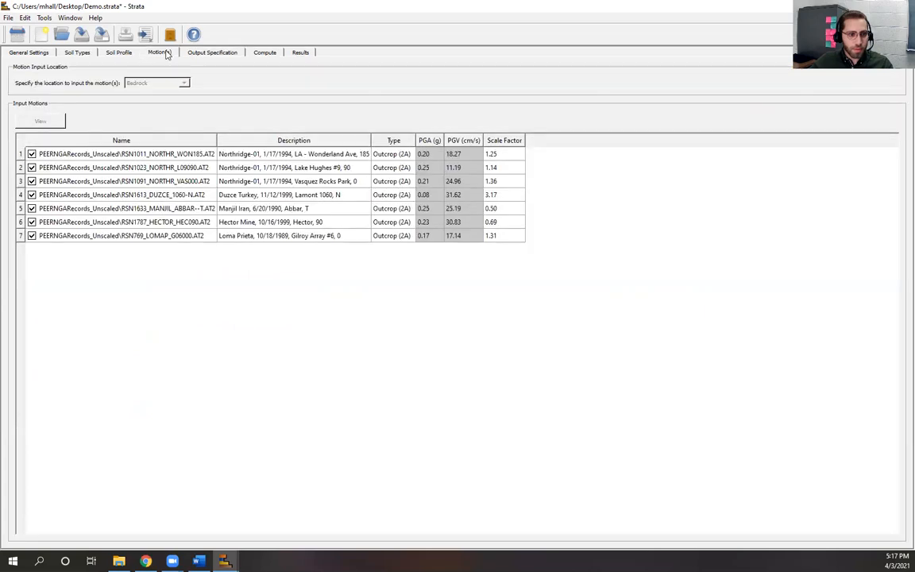
pyautogui.click(36, 234)
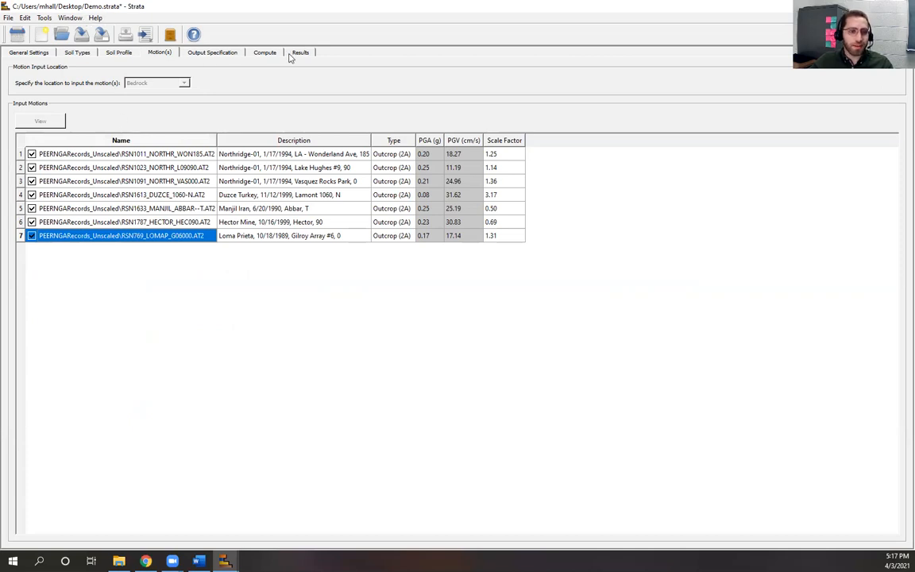
pyautogui.click(45, 18)
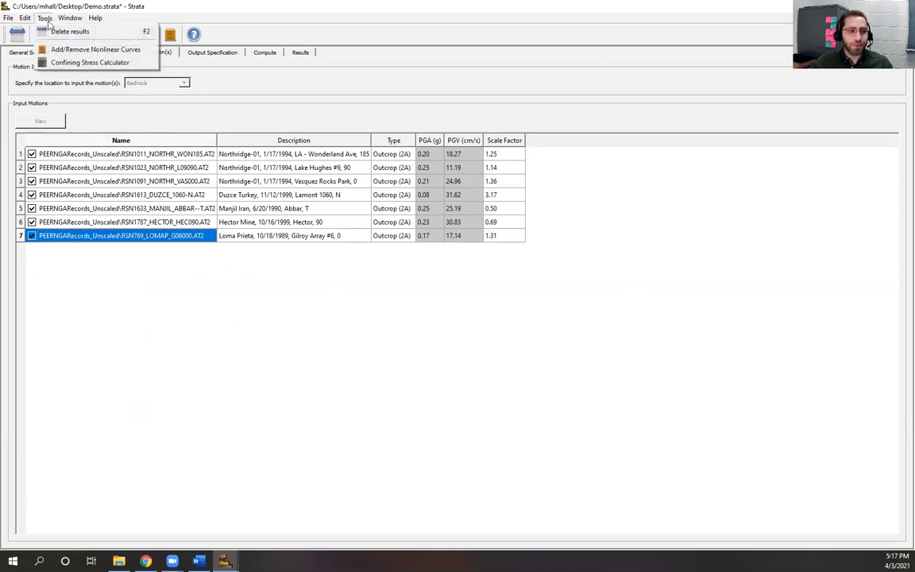
pyautogui.click(56, 32)
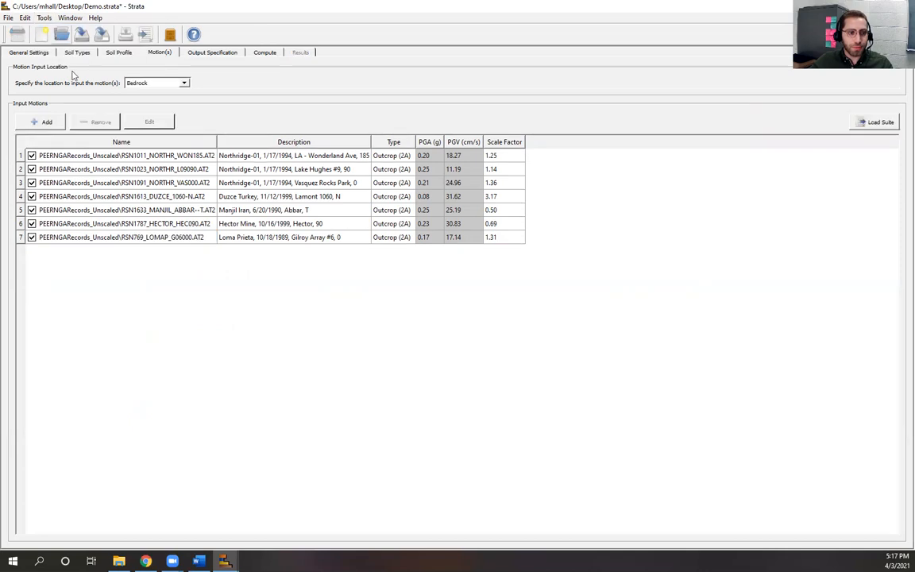
# Step: Disable the HECTOR and MANJIL motions and request the Damping Ratio profile output
pyautogui.click(32, 223)
pyautogui.click(32, 210)
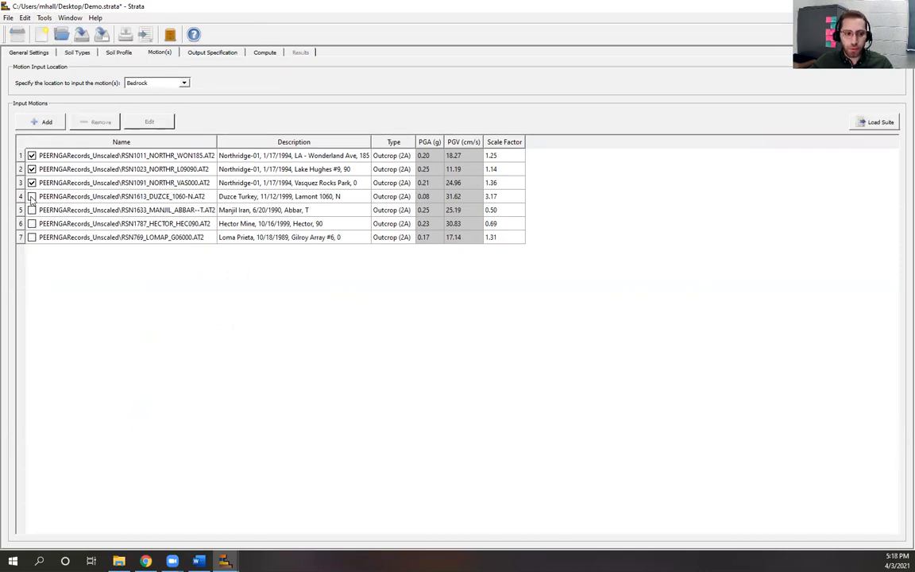
pyautogui.click(196, 50)
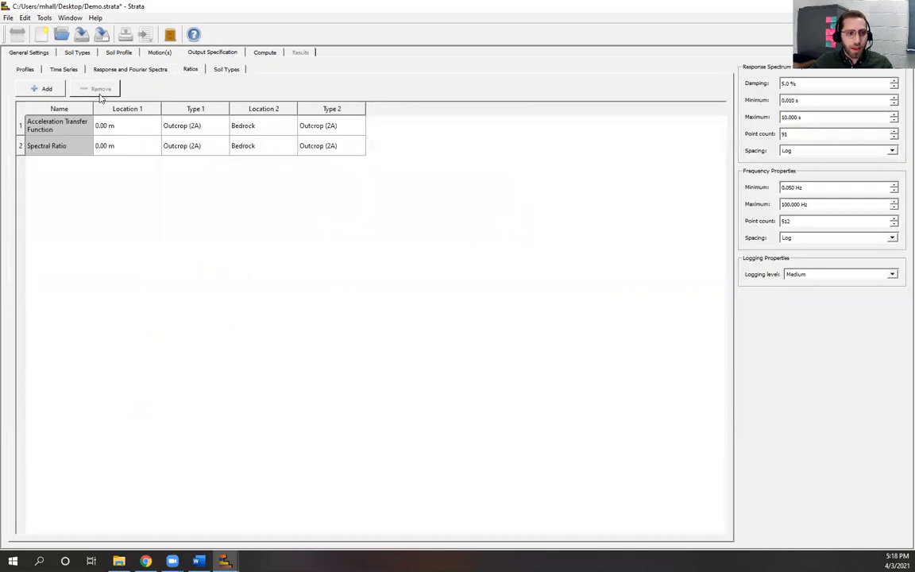
pyautogui.click(25, 70)
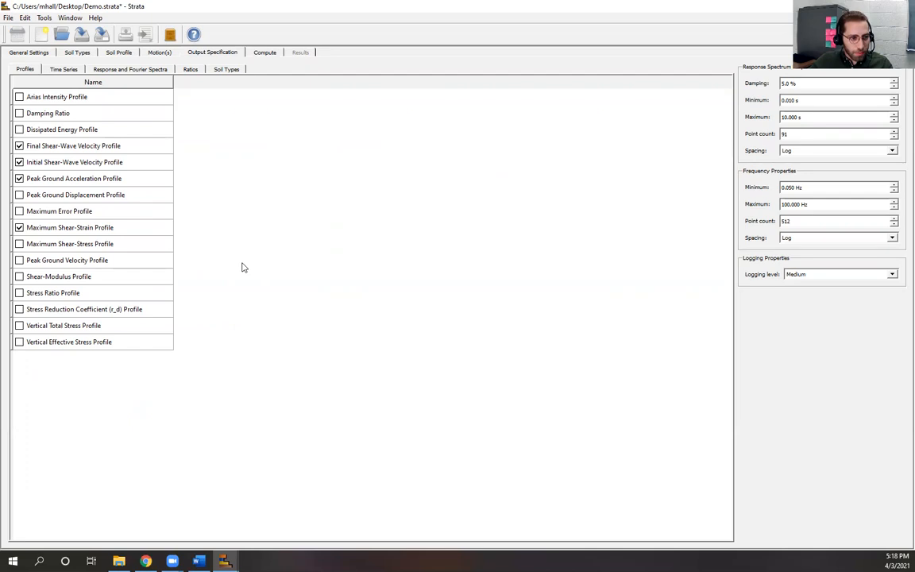
pyautogui.click(19, 111)
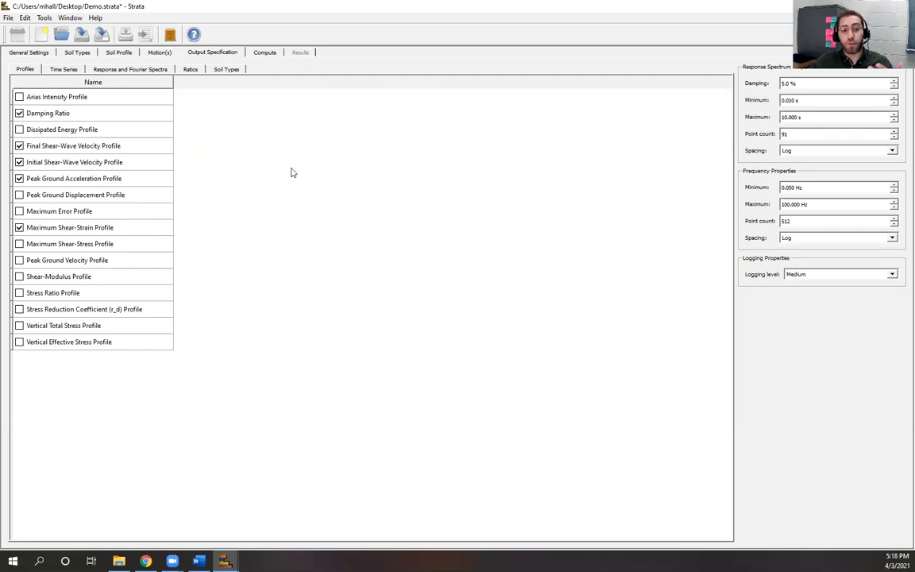
pyautogui.click(266, 52)
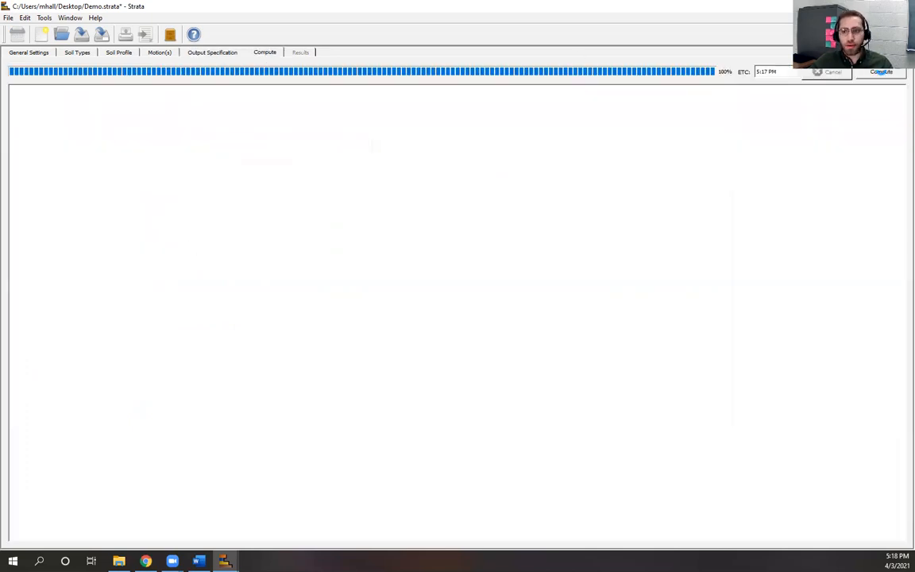
# Step: Rerun the three-motion analysis and set the damping ratio plot's x-axis spacing to Linear
pyautogui.click(881, 72)
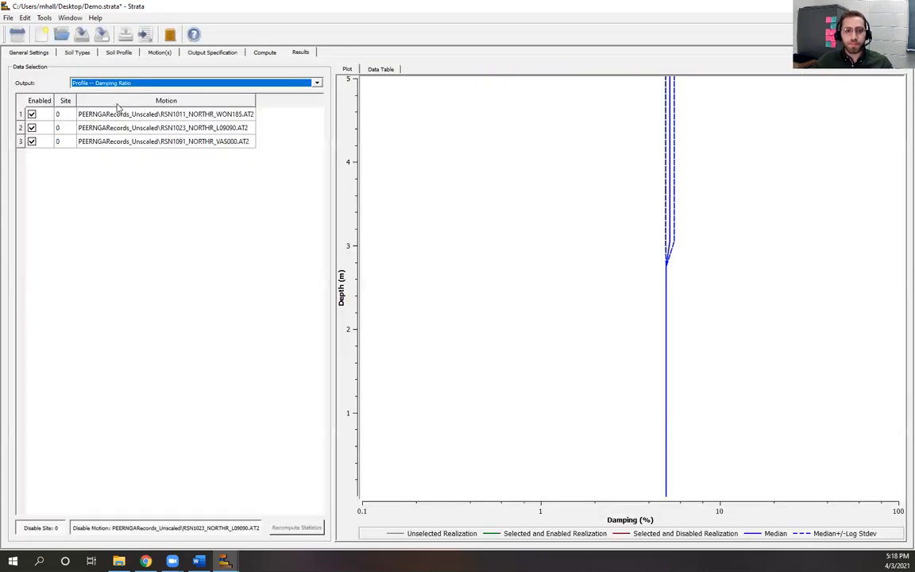
pyautogui.rightClick(542, 306)
pyautogui.click(562, 332)
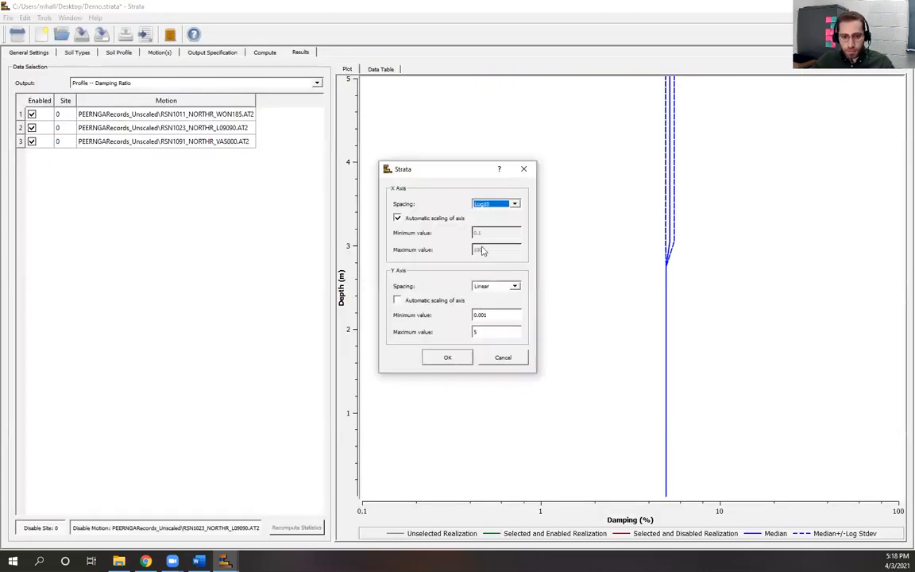
pyautogui.click(514, 205)
pyautogui.click(489, 213)
pyautogui.click(448, 356)
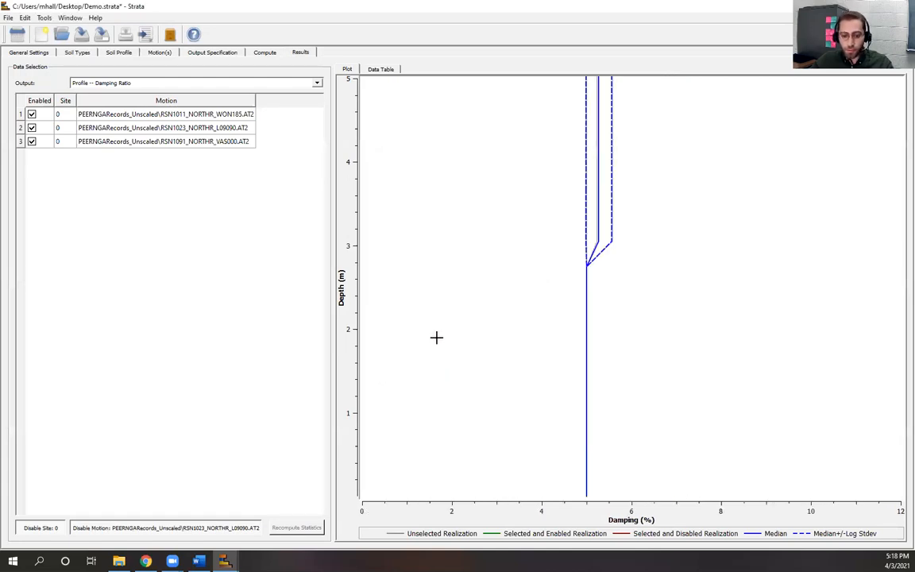
pyautogui.click(126, 55)
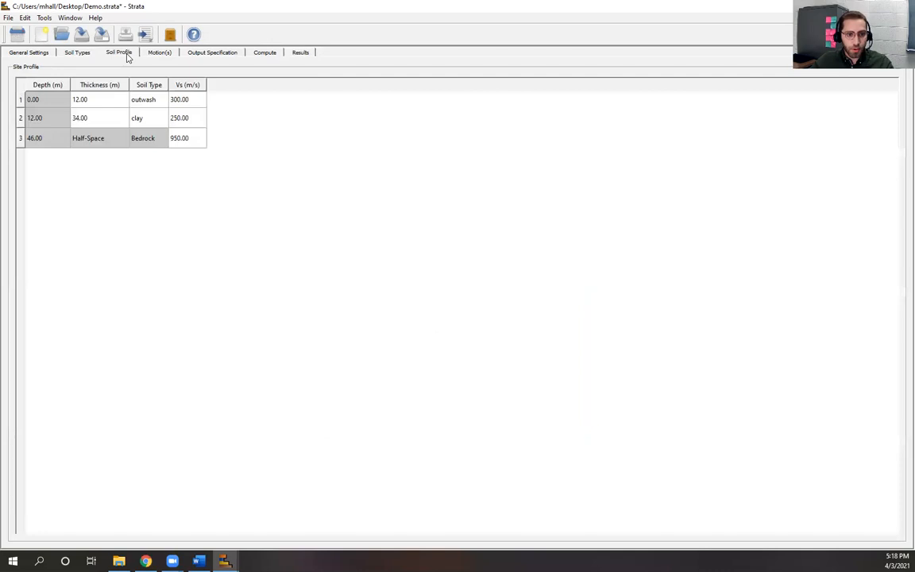
# Step: Compare the damping ratio plot with the soil types' 5% damping limits for outwash and clay
pyautogui.click(79, 48)
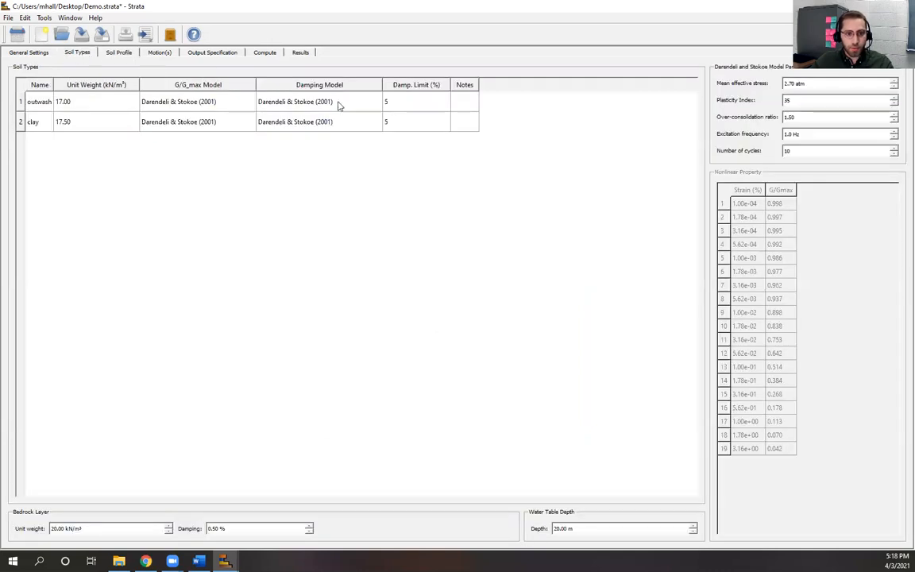
pyautogui.click(300, 52)
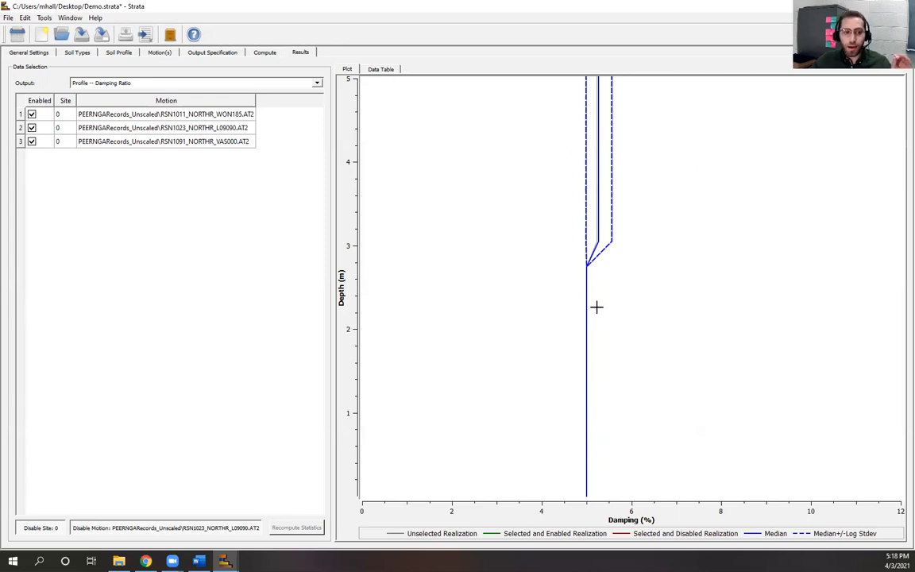
pyautogui.click(75, 51)
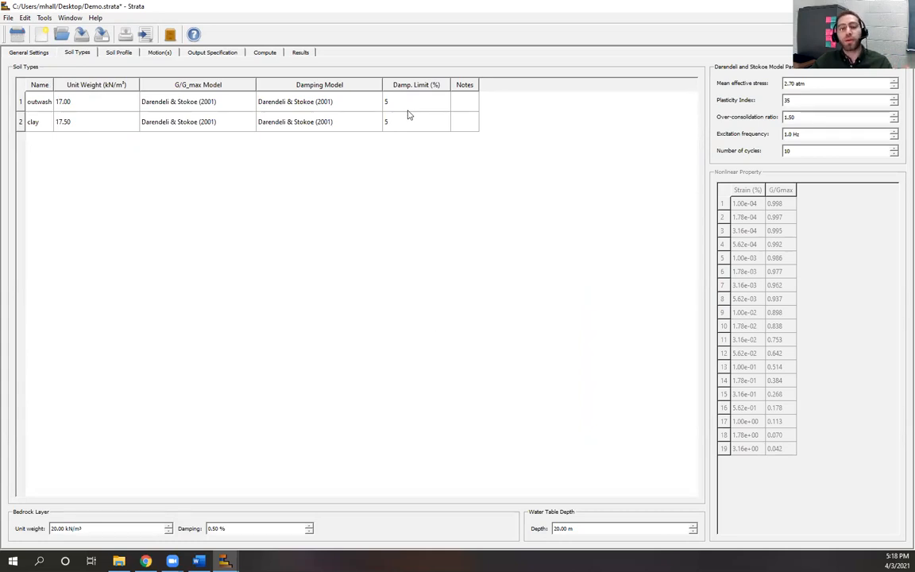
pyautogui.click(301, 53)
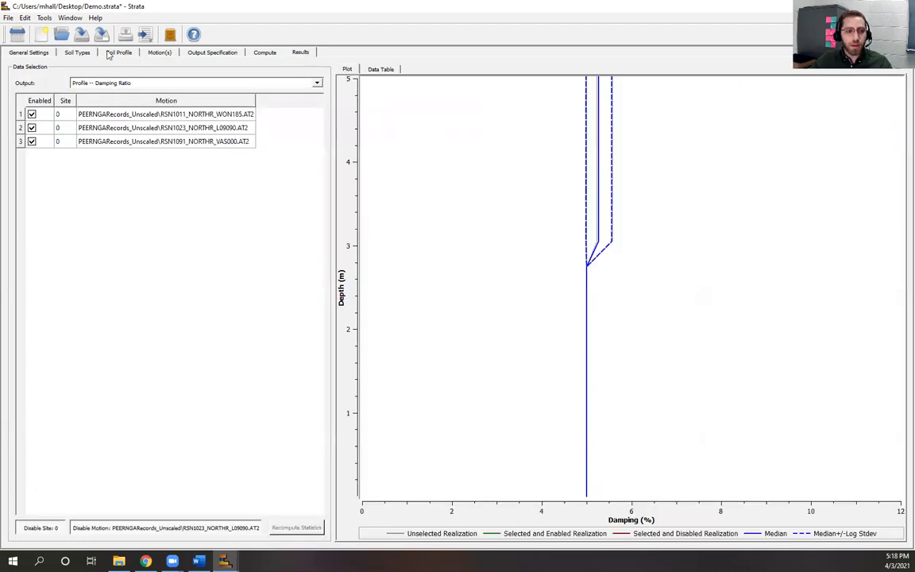
pyautogui.click(78, 52)
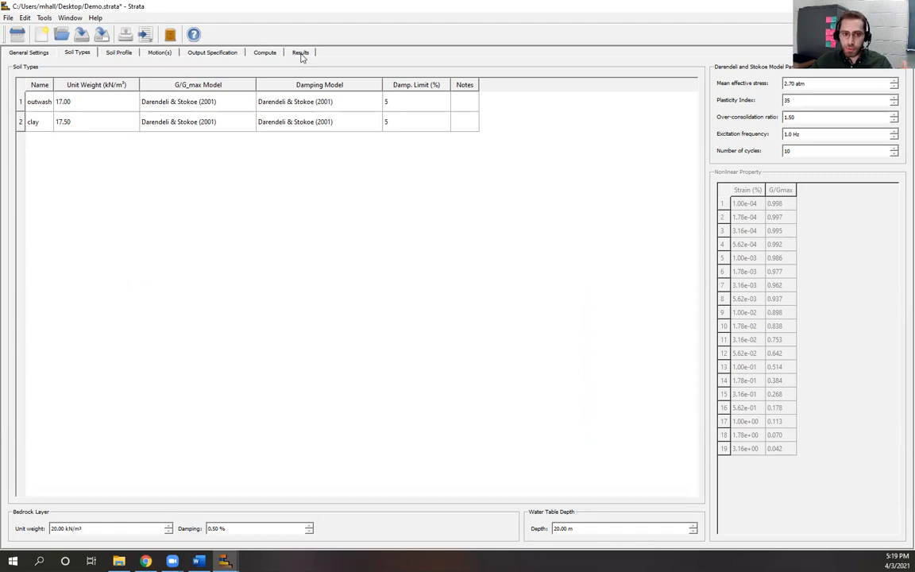
pyautogui.click(397, 120)
pyautogui.click(398, 102)
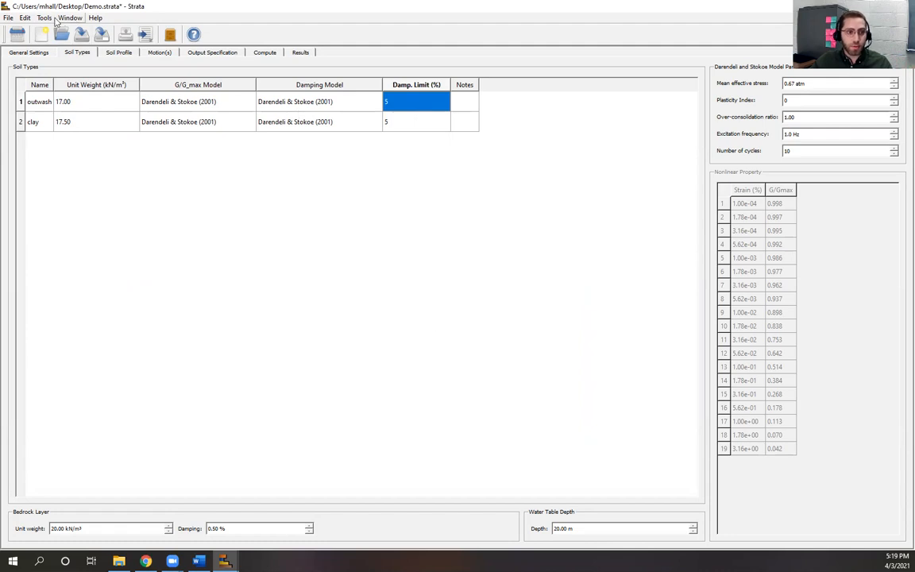
# Step: Delete the results, set outwash and clay damping limits to 0, and recompute
pyautogui.click(45, 19)
pyautogui.click(53, 31)
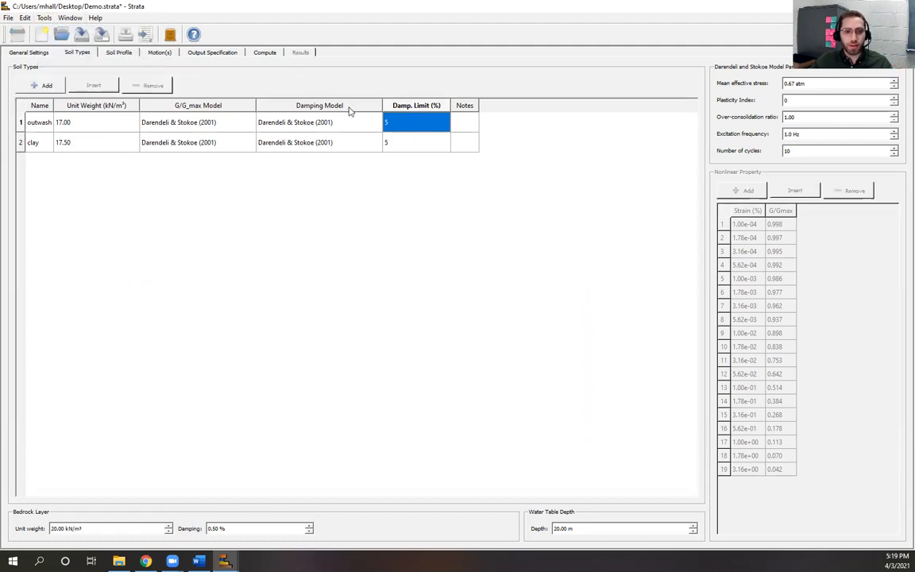
pyautogui.doubleClick(402, 124)
pyautogui.write('0')
pyautogui.click(409, 143)
pyautogui.click(405, 145)
pyautogui.write('0')
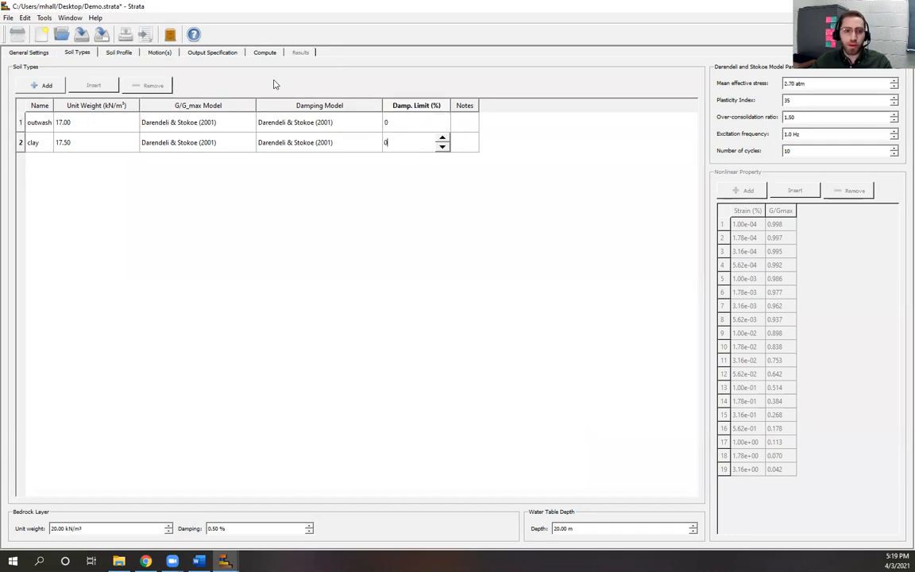
pyautogui.click(266, 55)
pyautogui.click(879, 73)
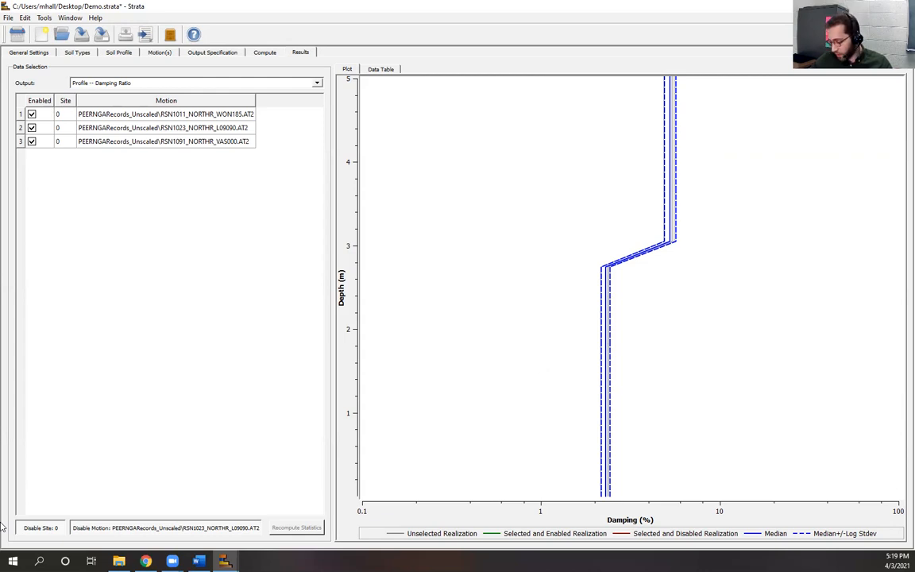
# Step: Copy the entire Damping Ratio data table
pyautogui.click(380, 69)
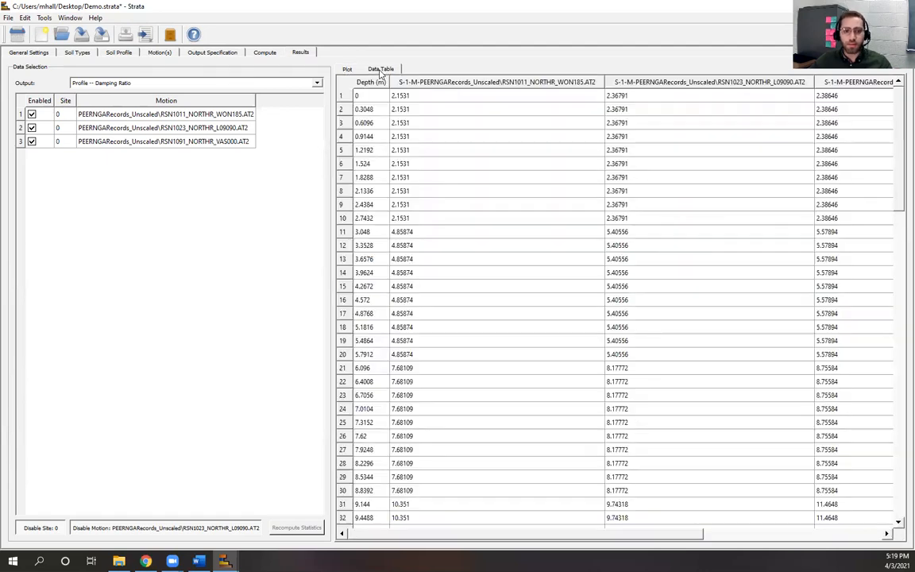
pyautogui.click(589, 168)
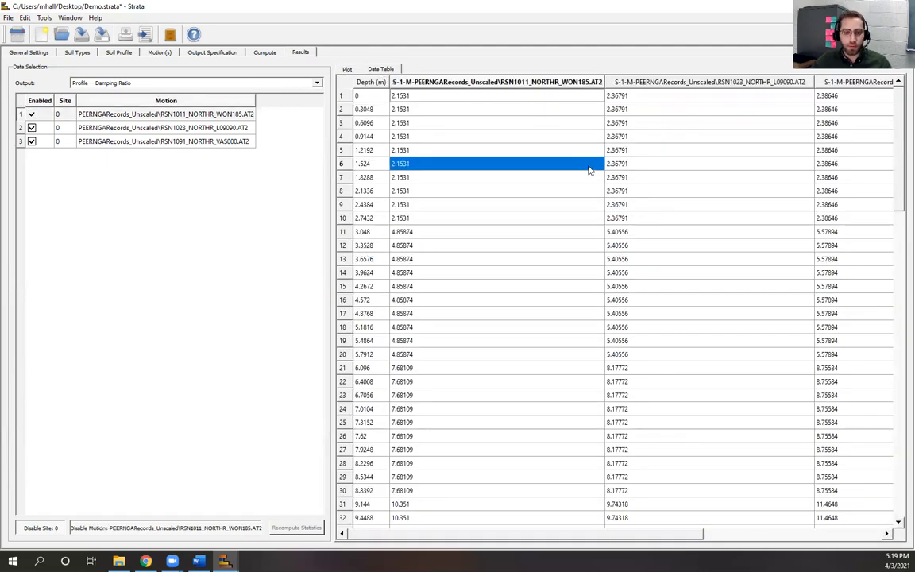
pyautogui.hotkey('ctrl', 'a')
pyautogui.rightClick(565, 171)
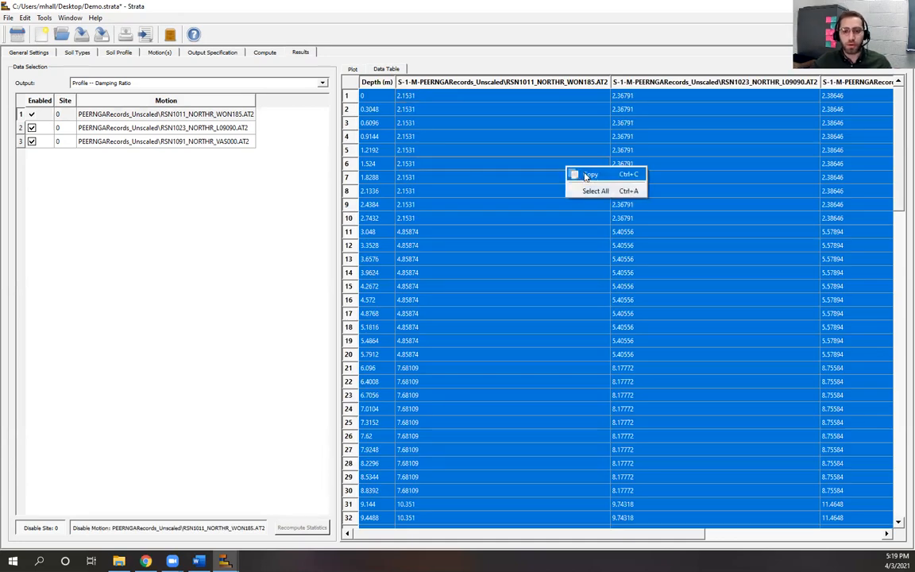
pyautogui.click(587, 175)
# Step: Inspect the table's motion columns, then bring the Strata presentation PDF to the front
pyautogui.click(249, 247)
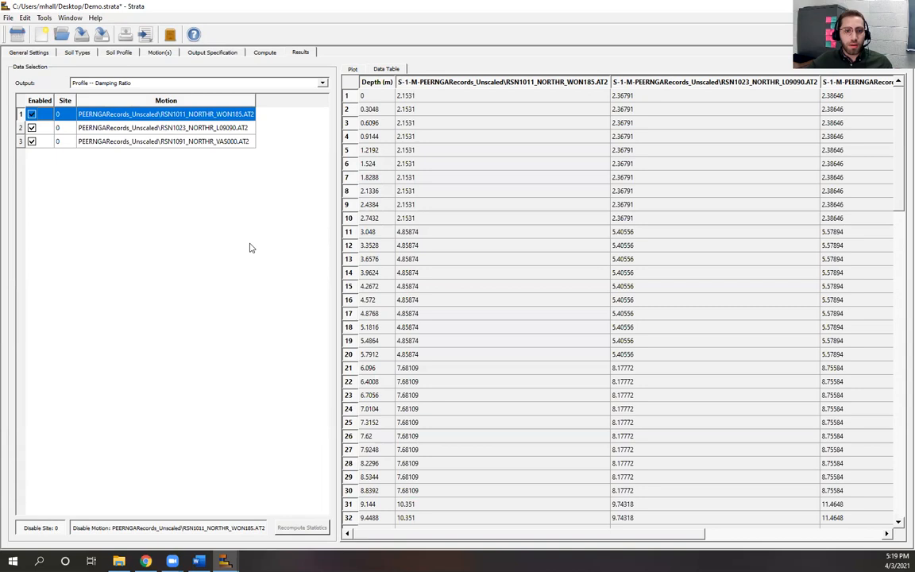
pyautogui.click(465, 535)
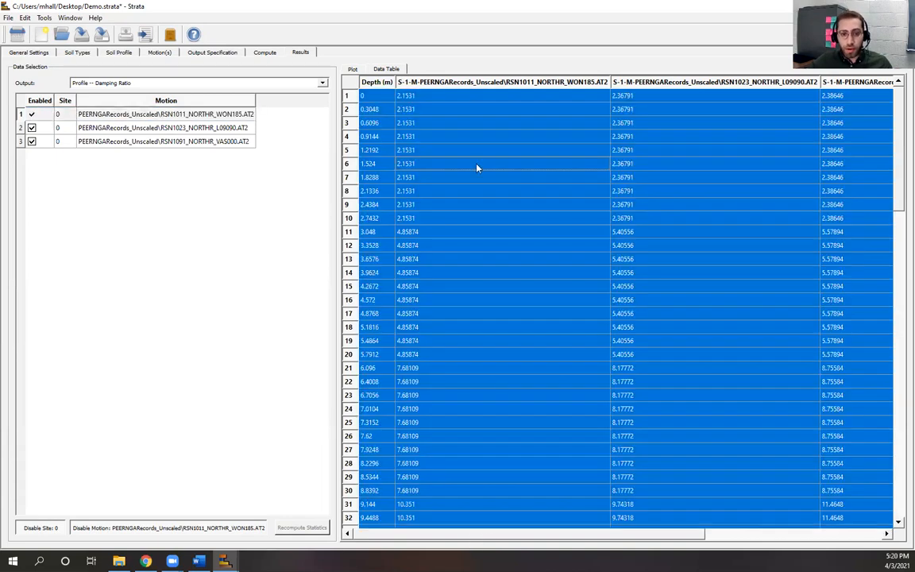
pyautogui.moveTo(561, 538); pyautogui.dragTo(740, 538)
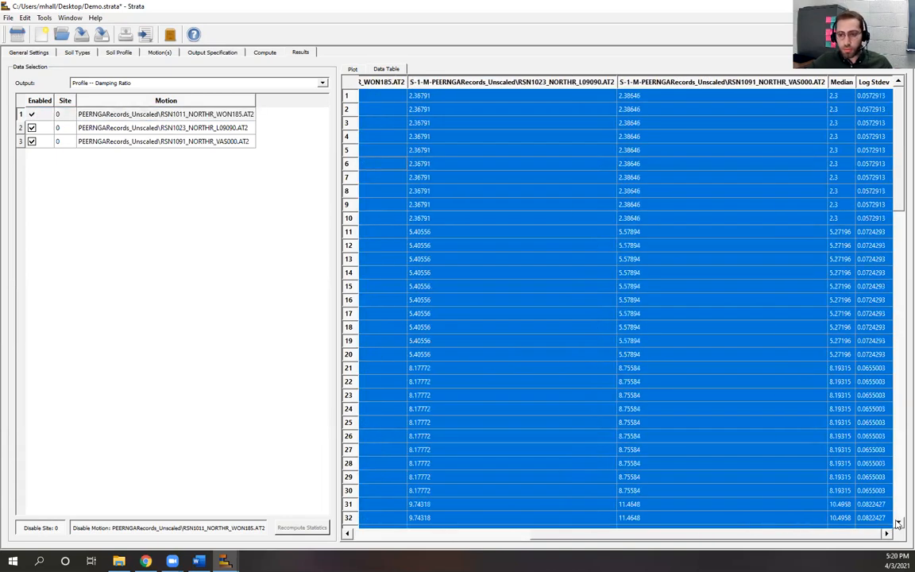
pyautogui.click(633, 302)
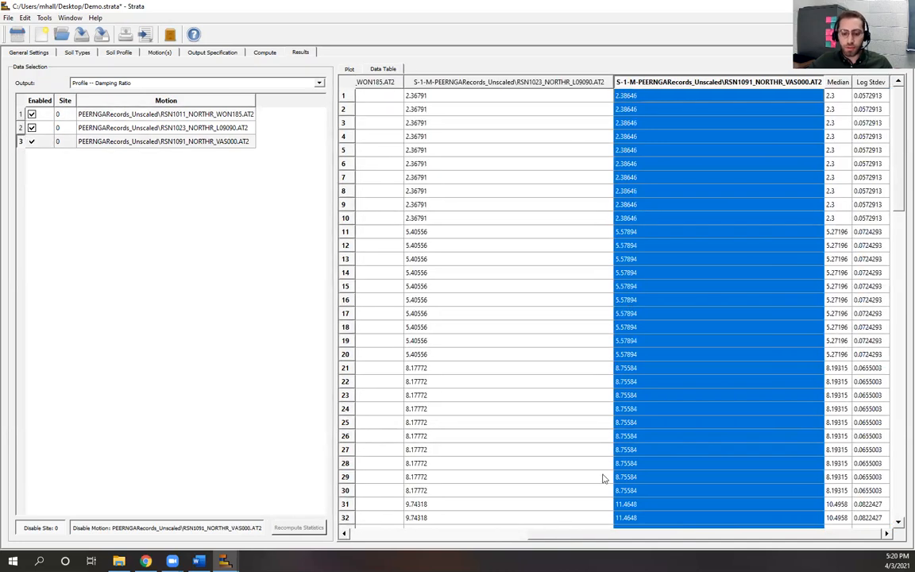
pyautogui.moveTo(668, 541); pyautogui.dragTo(486, 539)
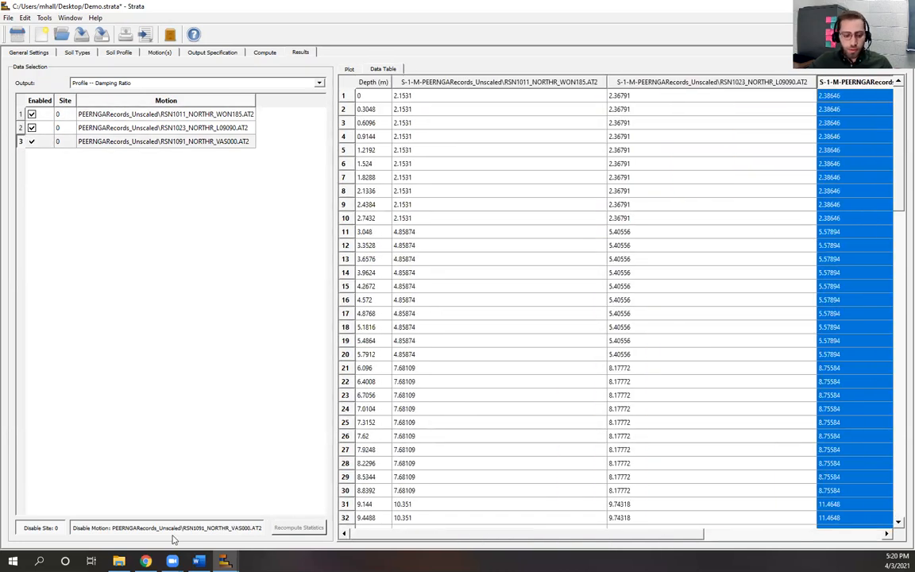
pyautogui.click(145, 561)
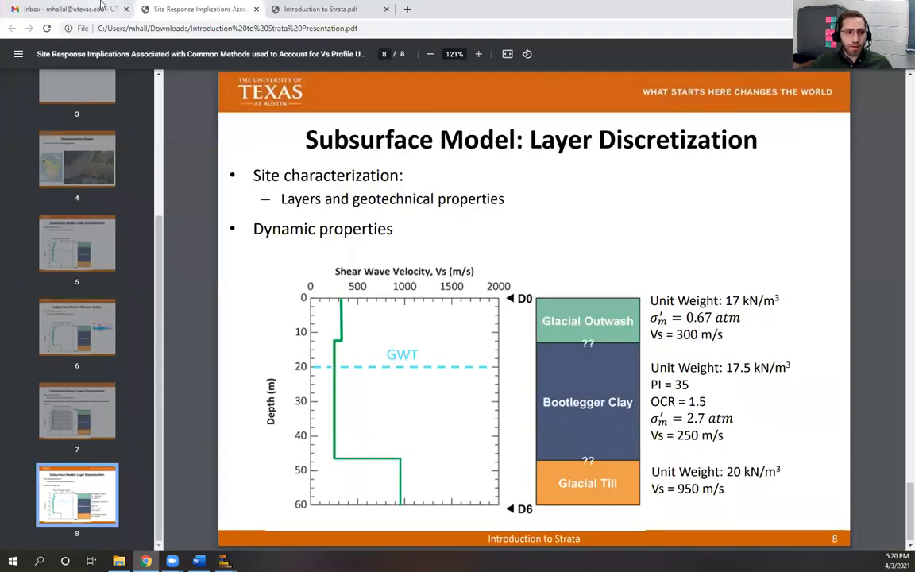